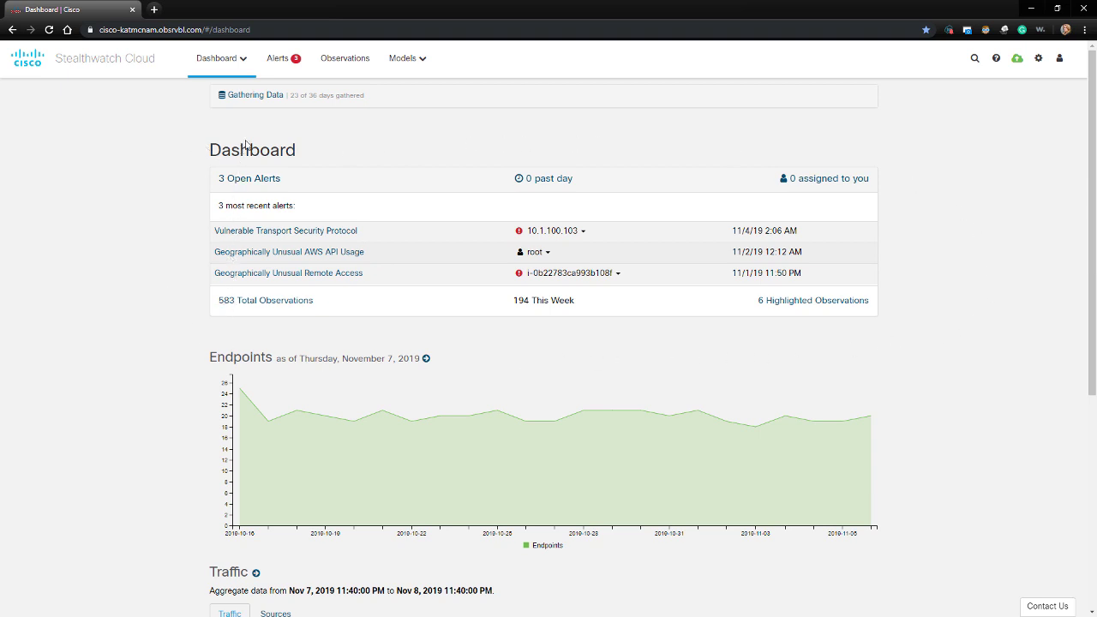
- Show the dashboard's traffic broken down by source subnet
scroll(171, 291, "down", 3)
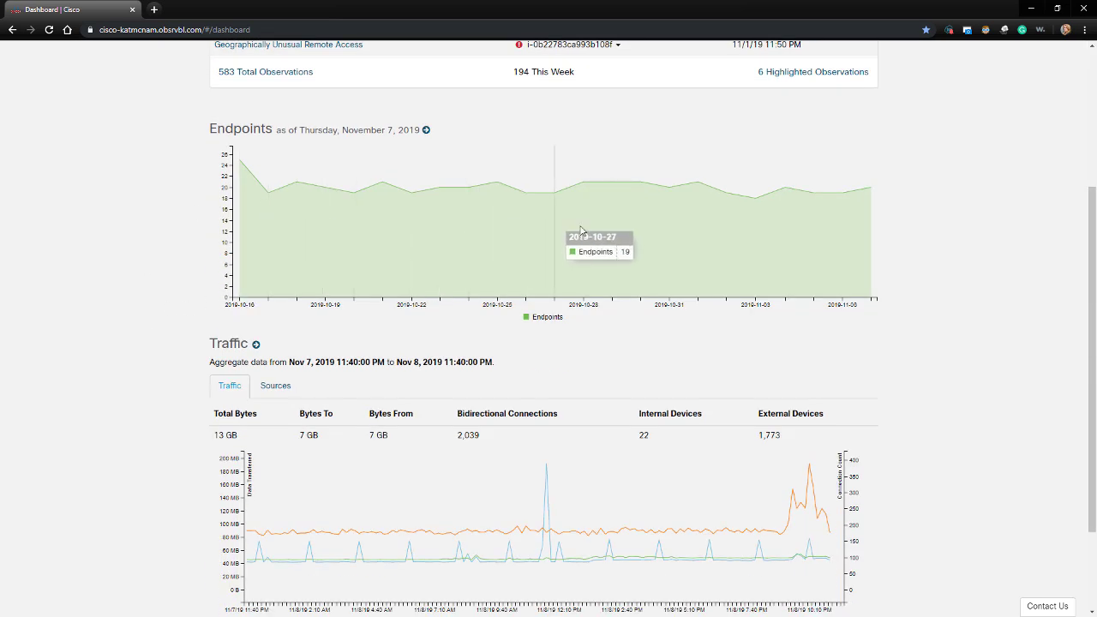
scroll(733, 494, "down", 2)
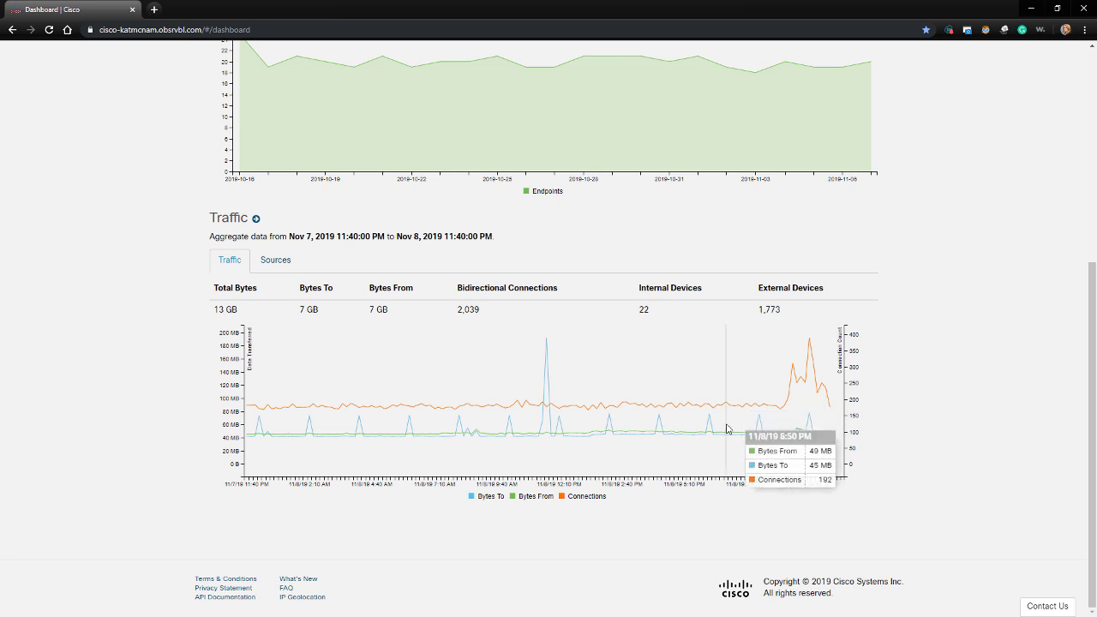
right_click(593, 408)
left_click(237, 518)
left_click(275, 259)
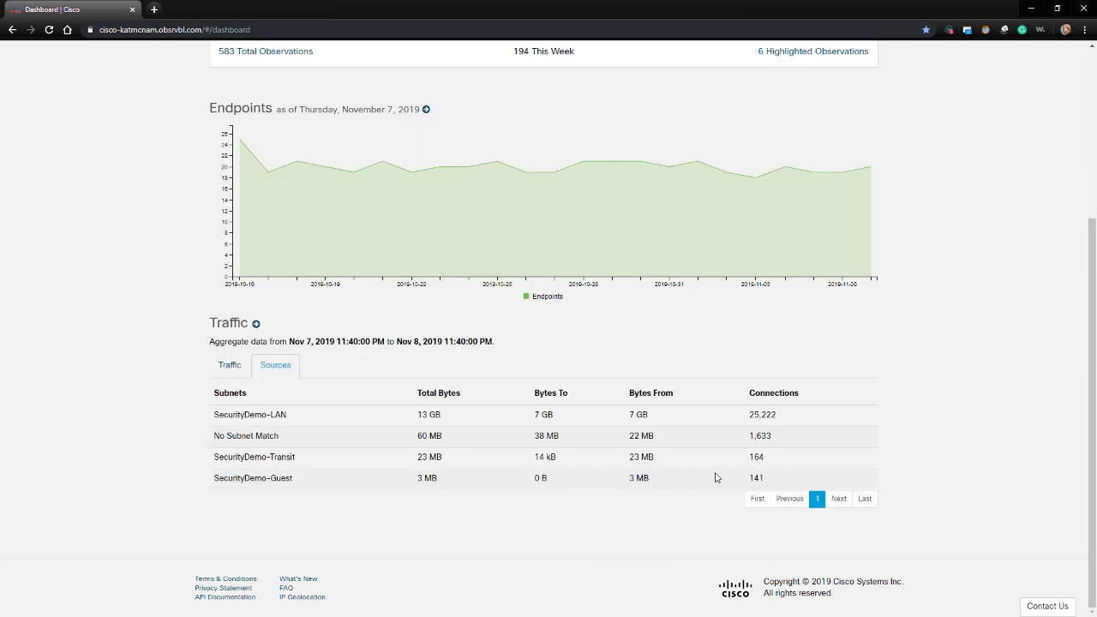
scroll(350, 486, "up", 3)
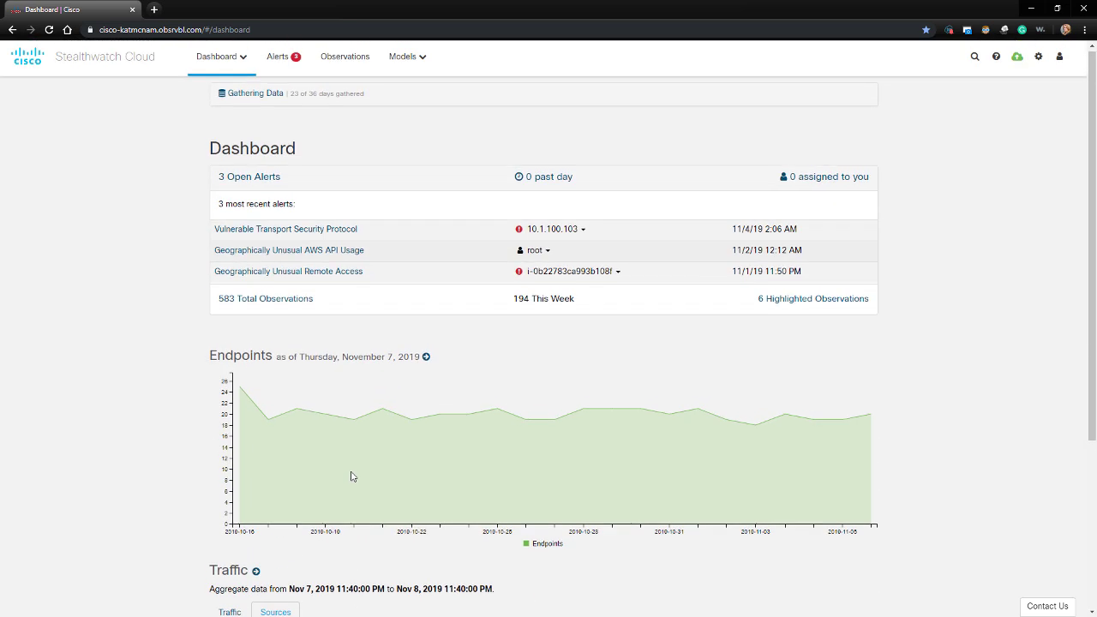
- Expand the Gathering Data progress details, showing 23 of 36 days gathered
left_click(212, 67)
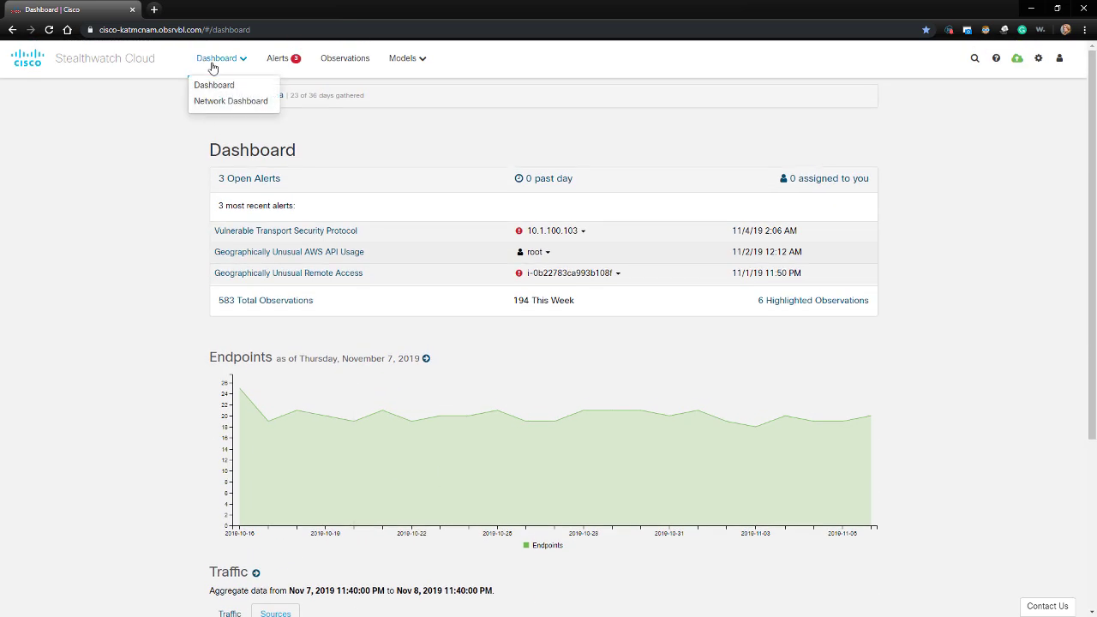
left_click(144, 177)
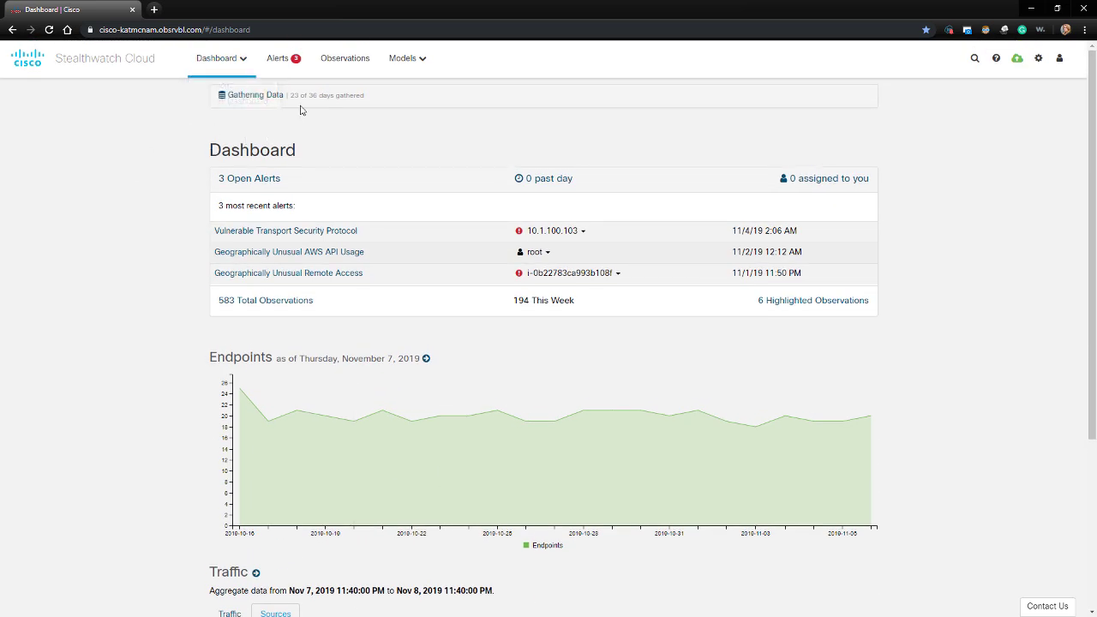
left_click(271, 96)
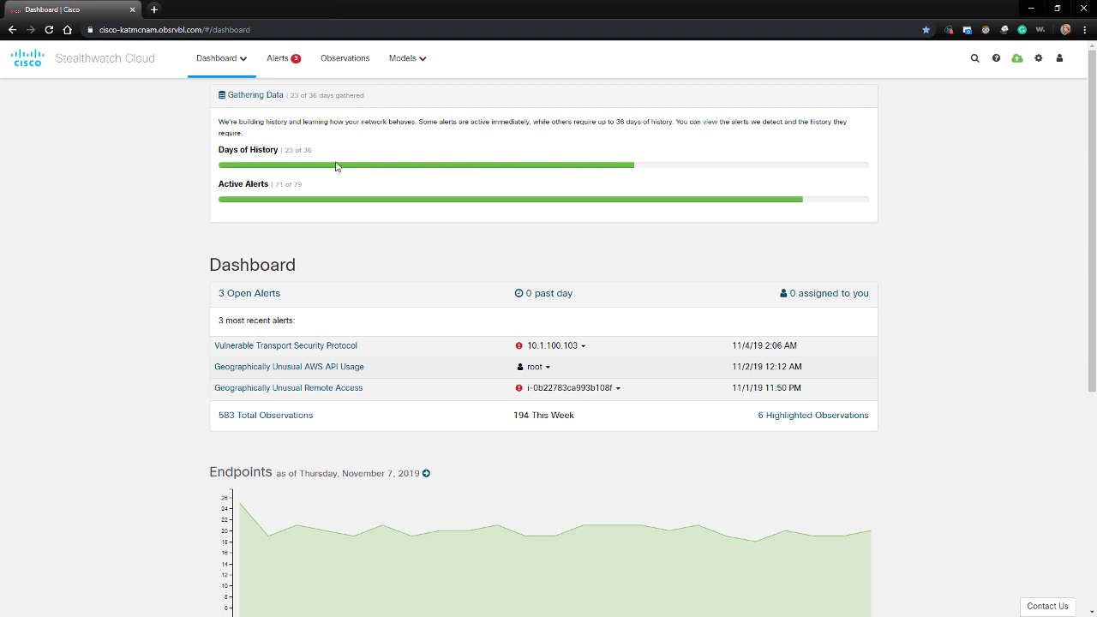
left_click(198, 60)
- Switch to the Network Dashboard and scroll through its Devices and Encrypted Traffic panels
left_click(202, 101)
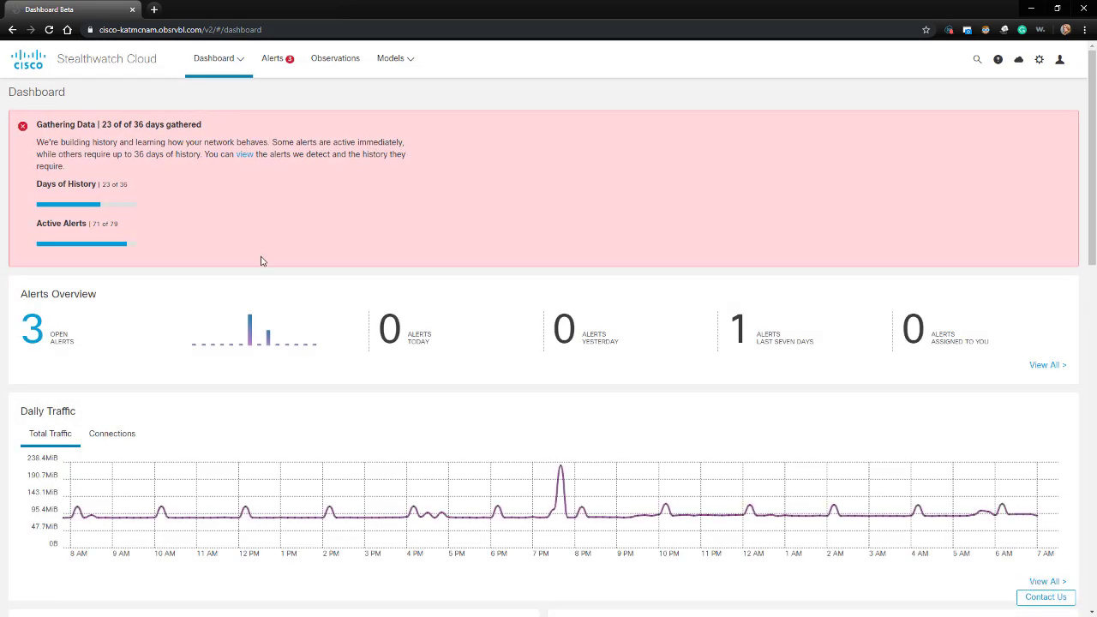
scroll(262, 262, "down", 1)
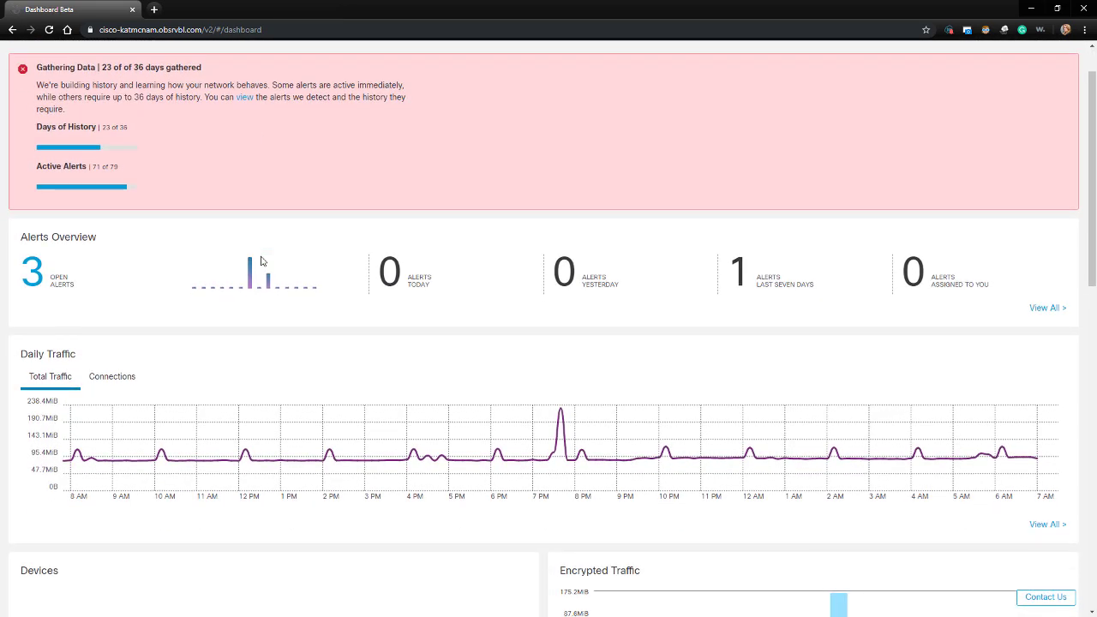
scroll(254, 262, "down", 1)
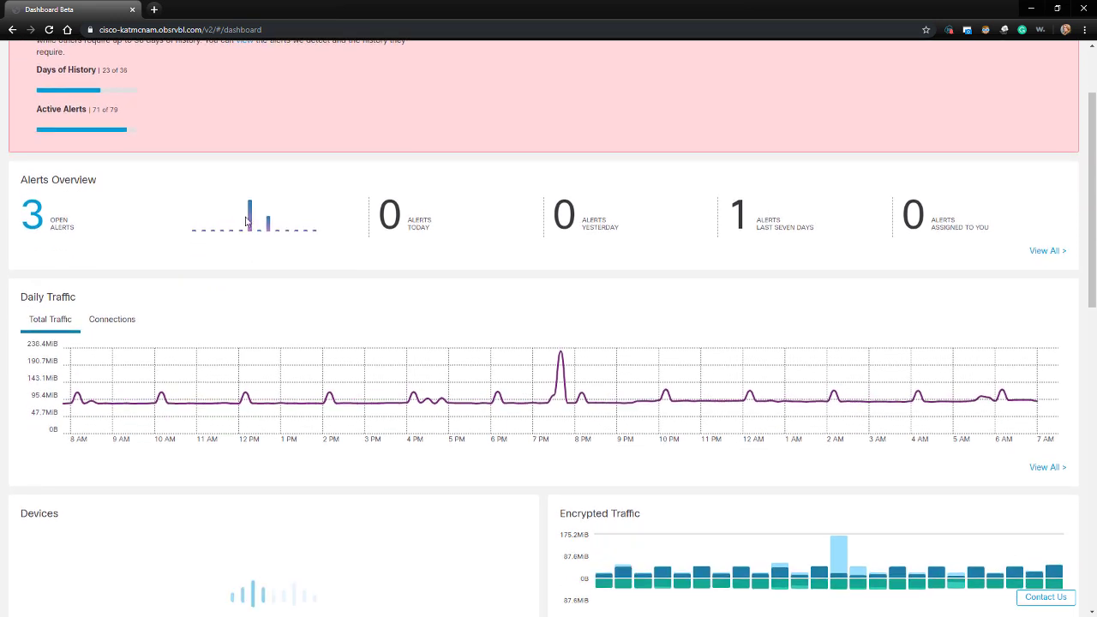
mouse_move(251, 219)
scroll(38, 215, "down", 2)
- Preview the Open Alerts and View All alerts lists in new tabs, closing each
middle_click(53, 93)
left_click(196, 9)
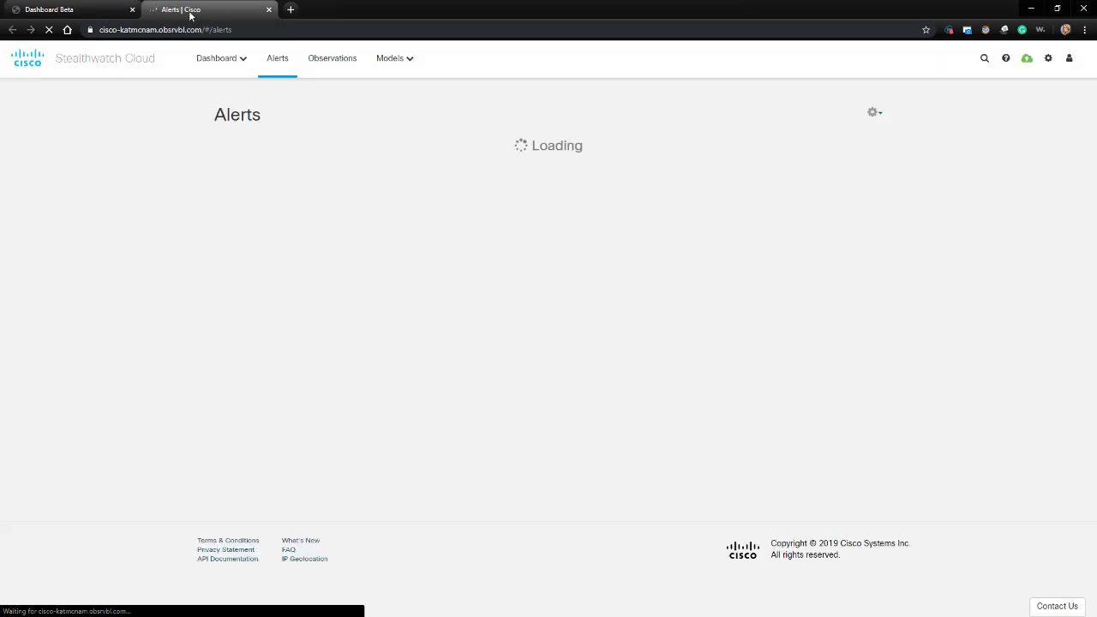
left_click(269, 11)
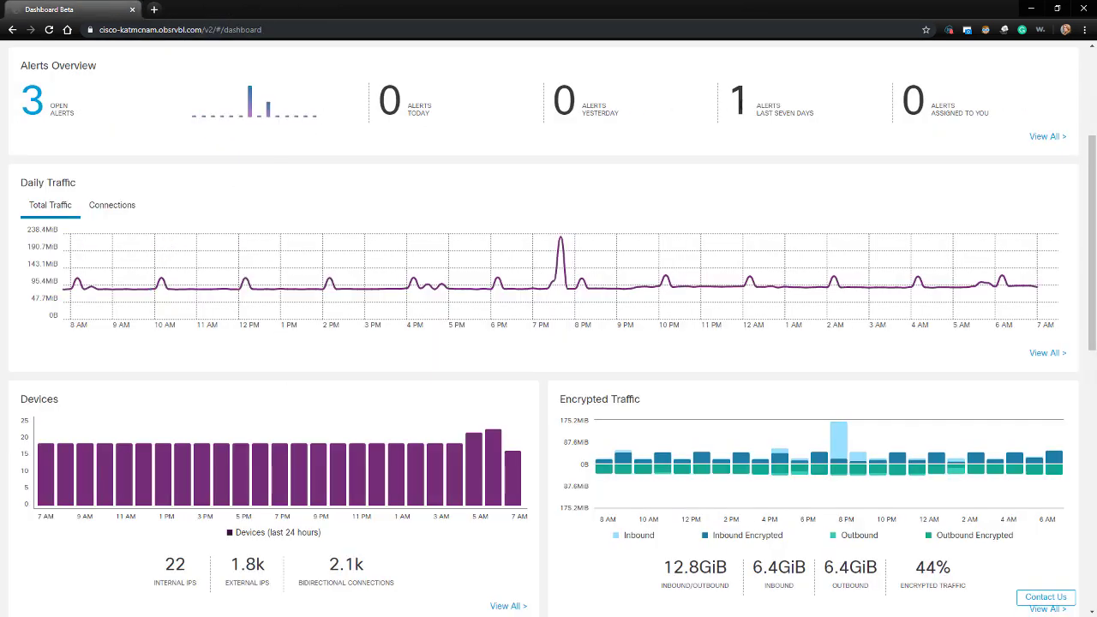
right_click(1050, 137)
left_click(1057, 151)
left_click(215, 11)
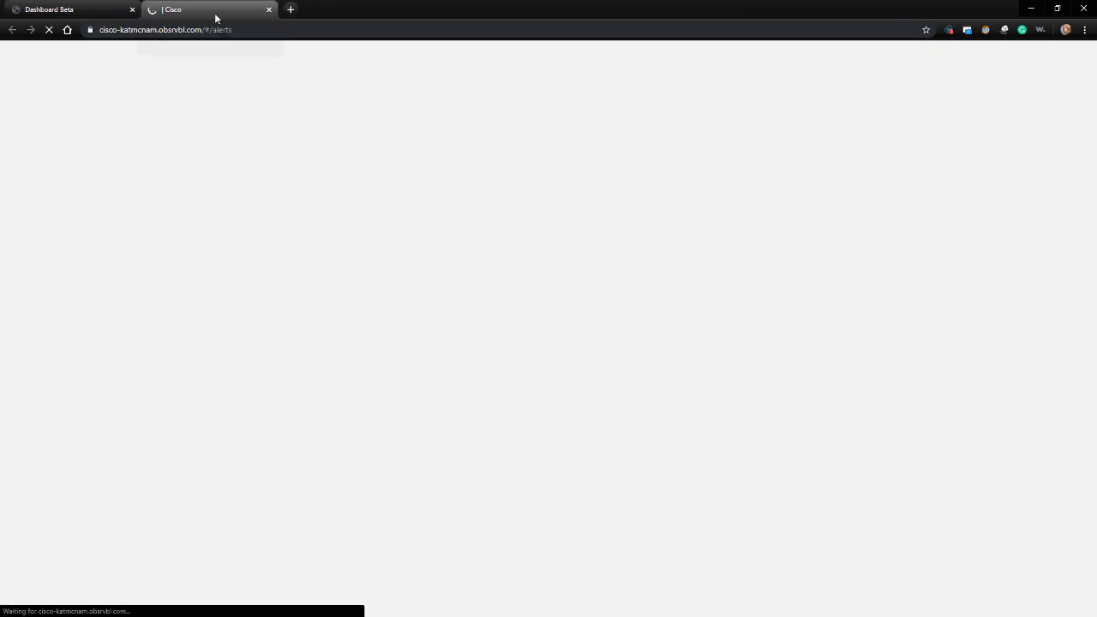
left_click(269, 10)
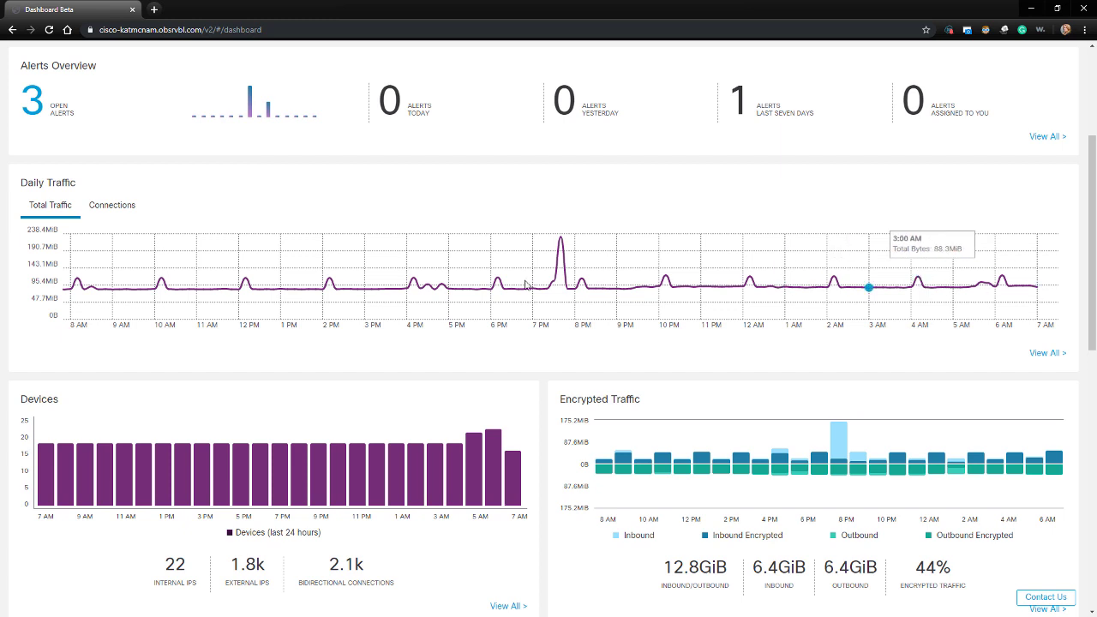
- Switch Daily Traffic to Connections and preview the full Devices list in a closed tab
left_click(95, 207)
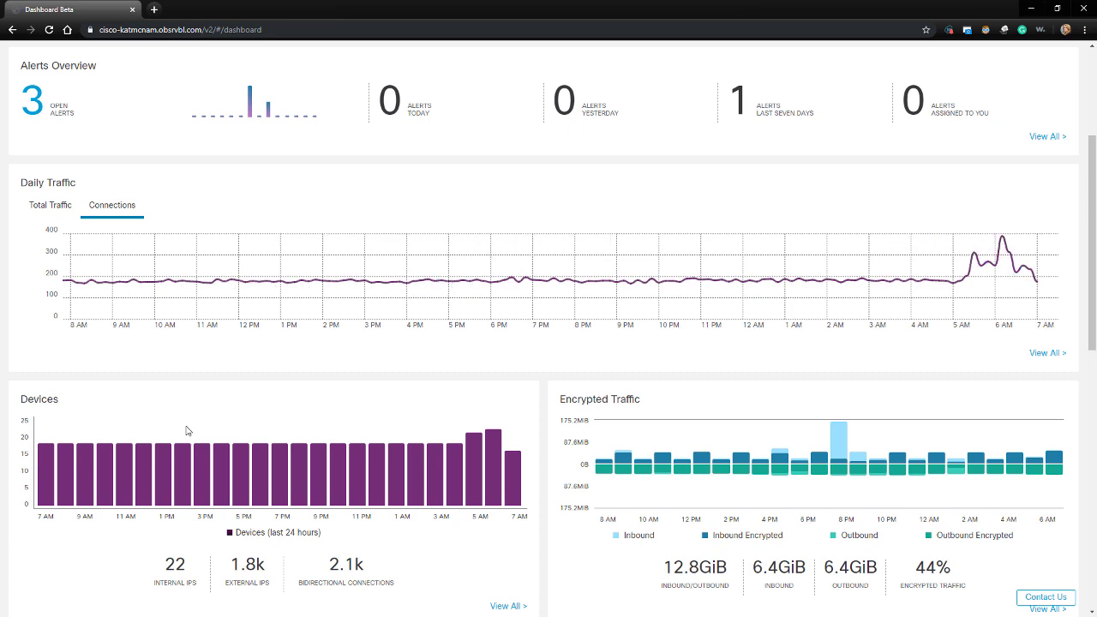
scroll(187, 430, "down", 3)
mouse_move(239, 339)
mouse_move(352, 340)
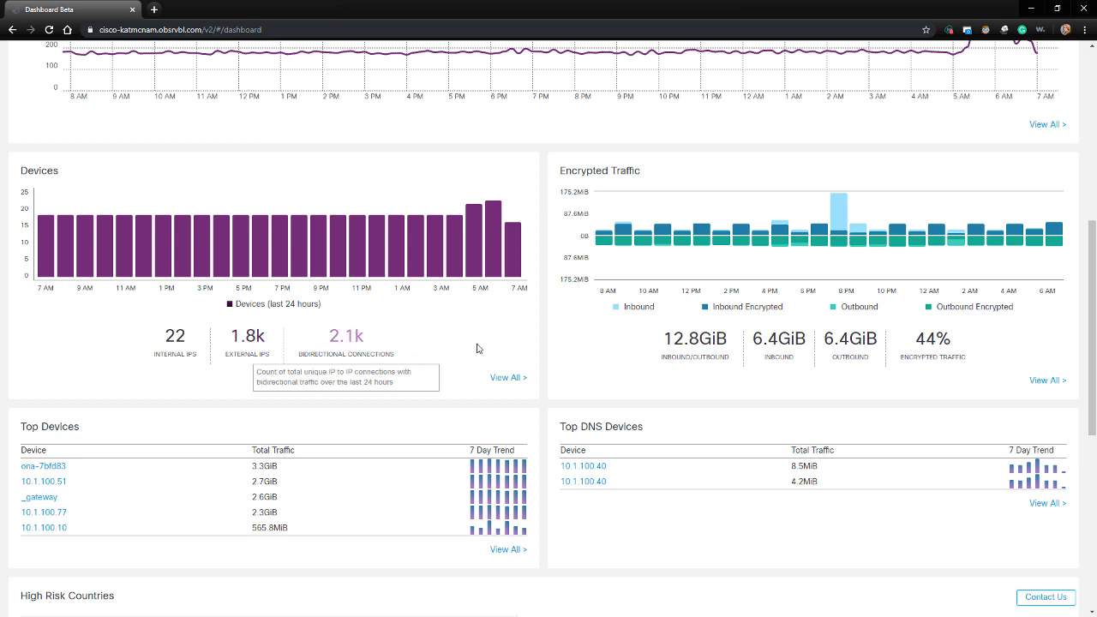
right_click(502, 378)
left_click(519, 384)
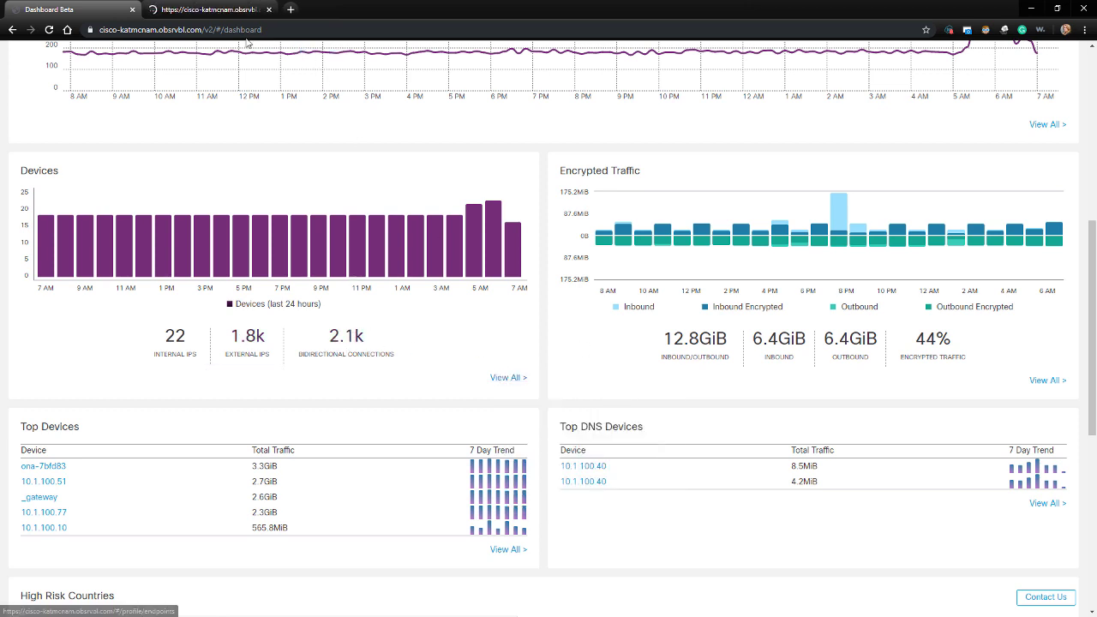
key("ctrl+Tab")
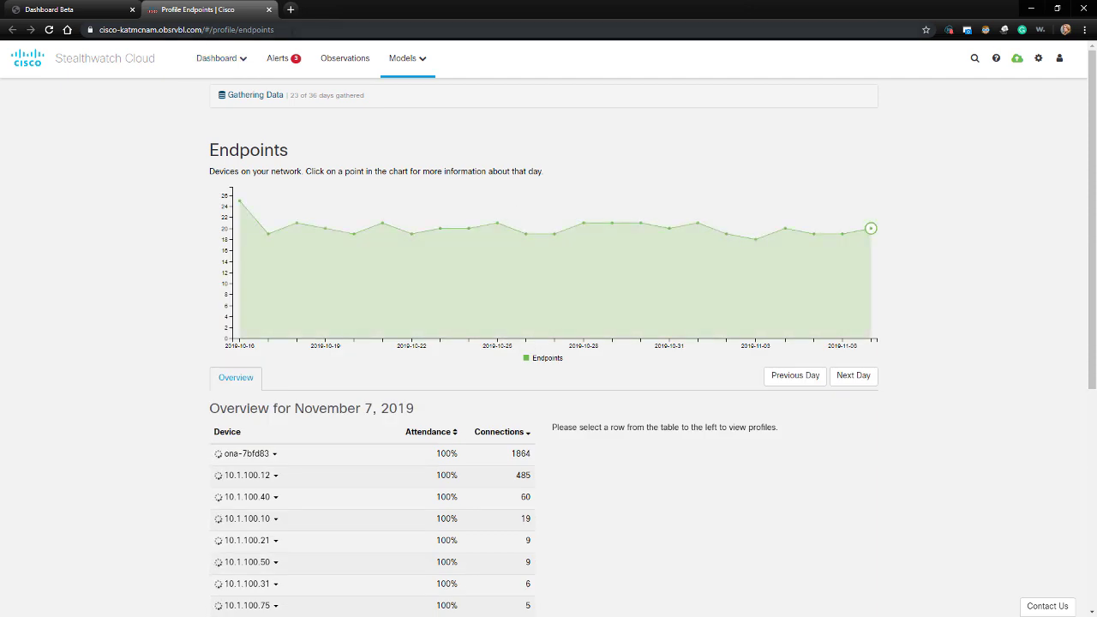
left_click(268, 9)
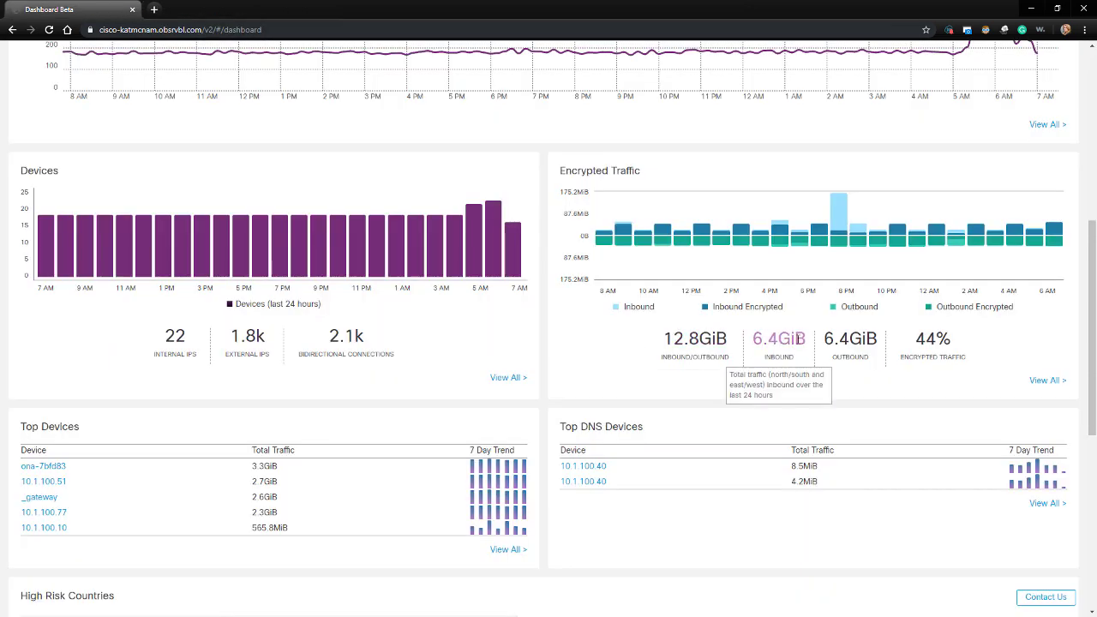
- Preview the Encrypted Traffic details in a new tab, then close it
mouse_move(836, 230)
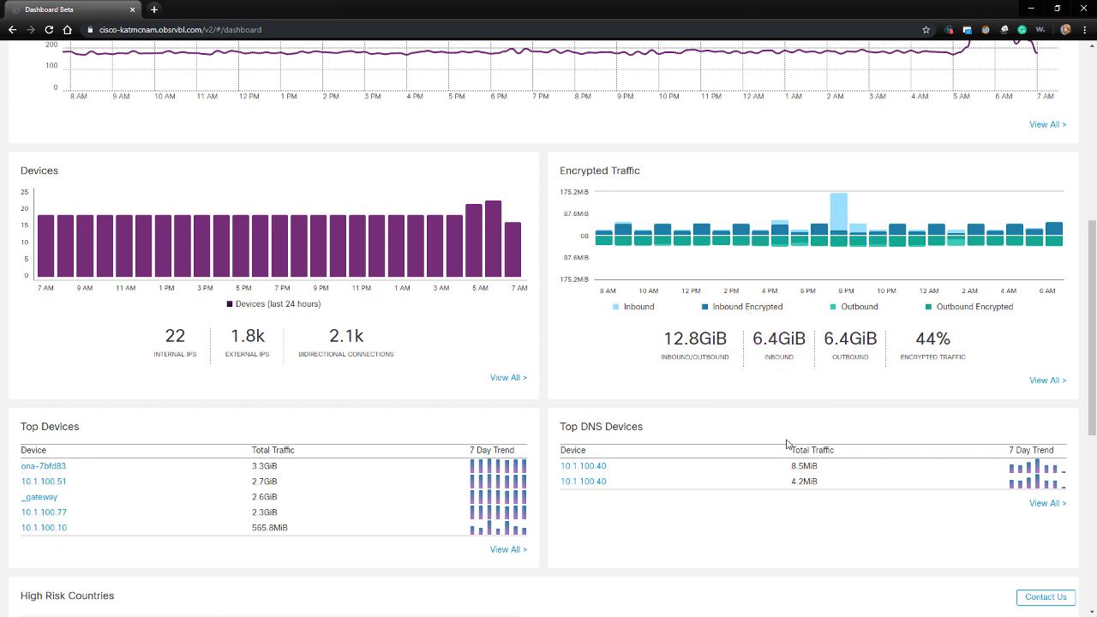
right_click(1036, 383)
left_click(1036, 390)
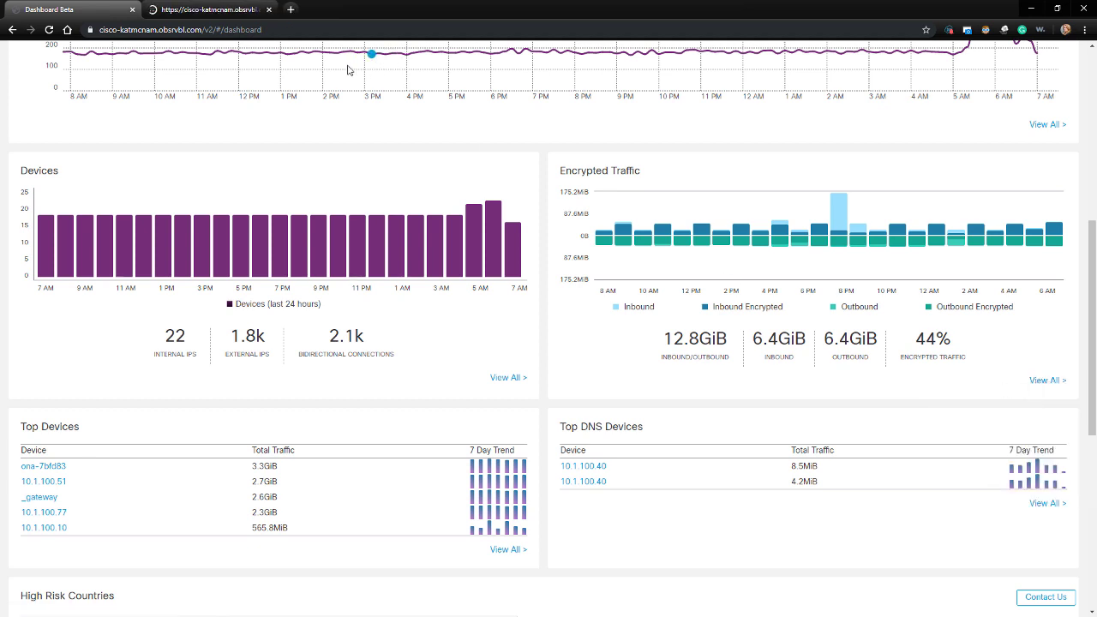
left_click(188, 10)
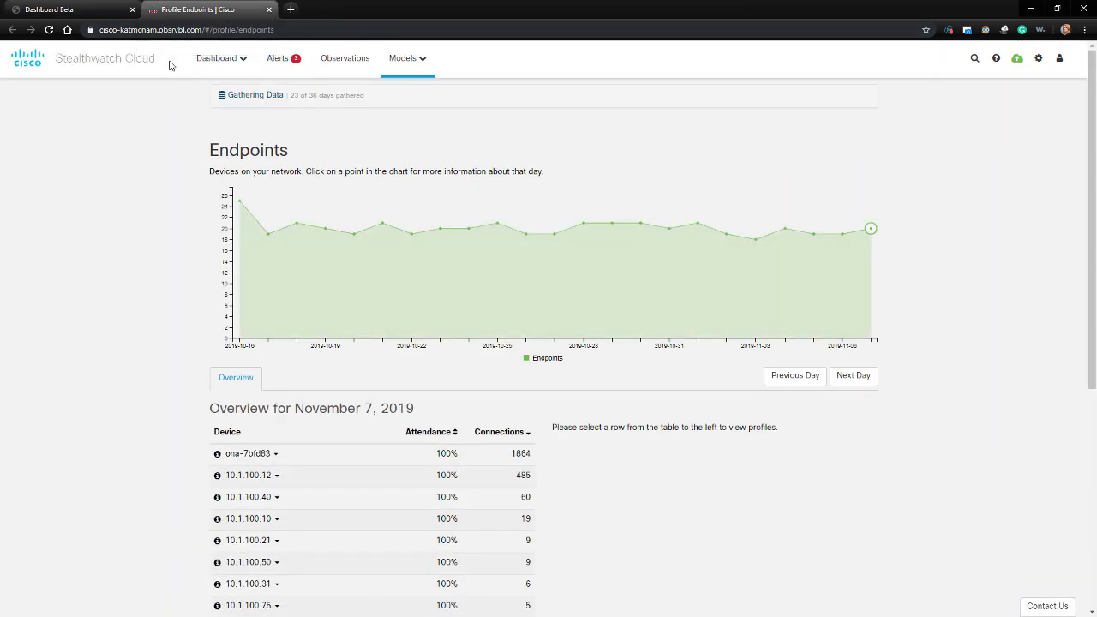
left_click(268, 10)
scroll(86, 428, "down", 3)
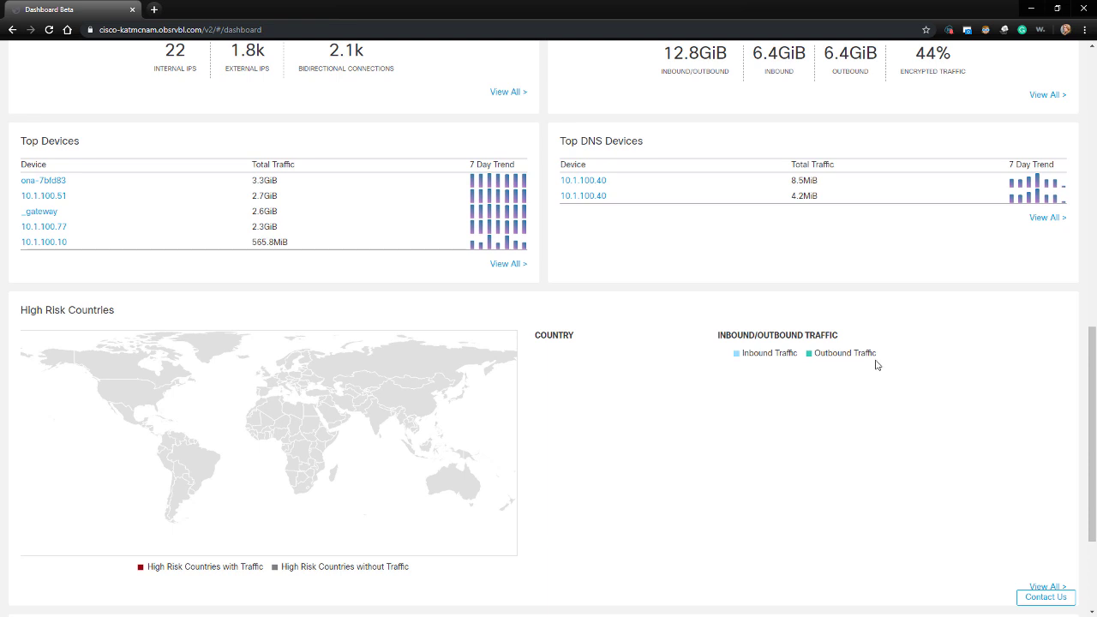
scroll(876, 364, "down", 2)
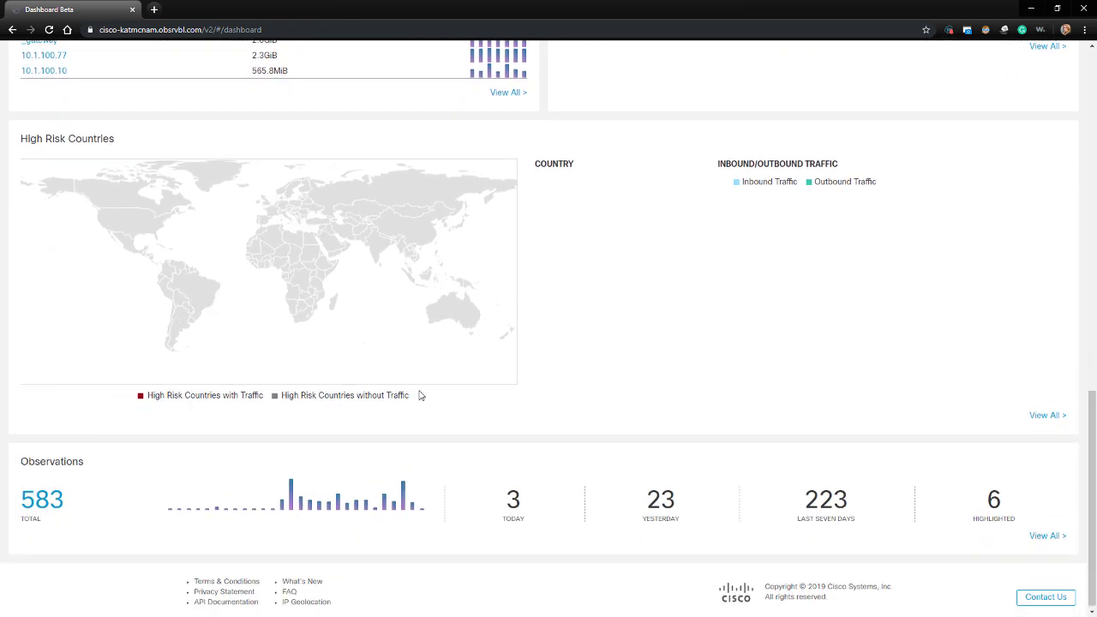
right_click(1055, 416)
left_click(1052, 421)
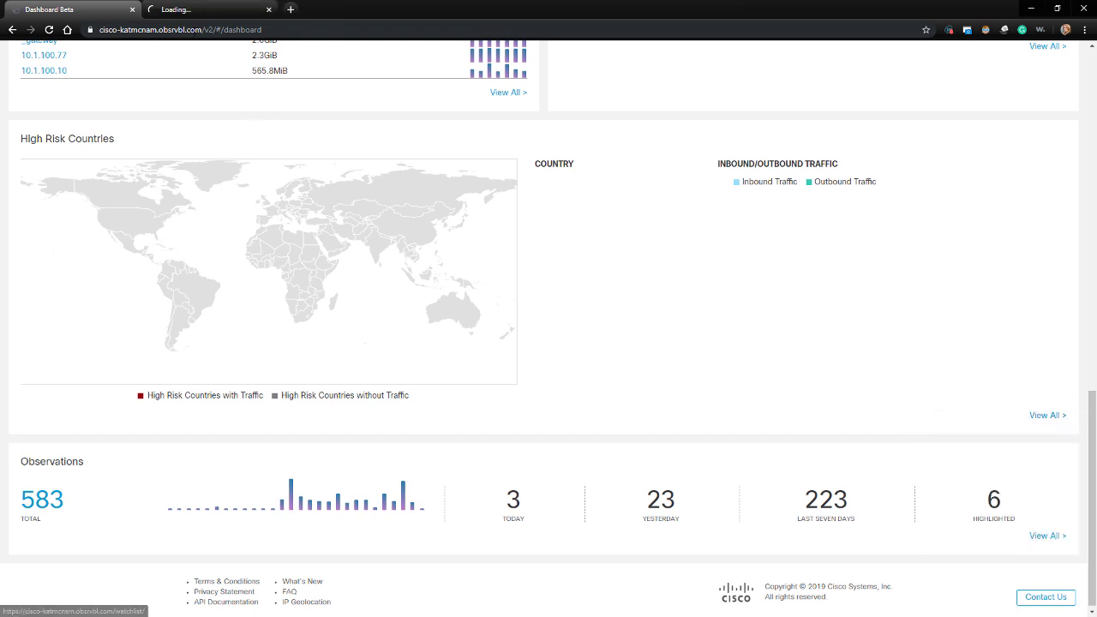
left_click(203, 10)
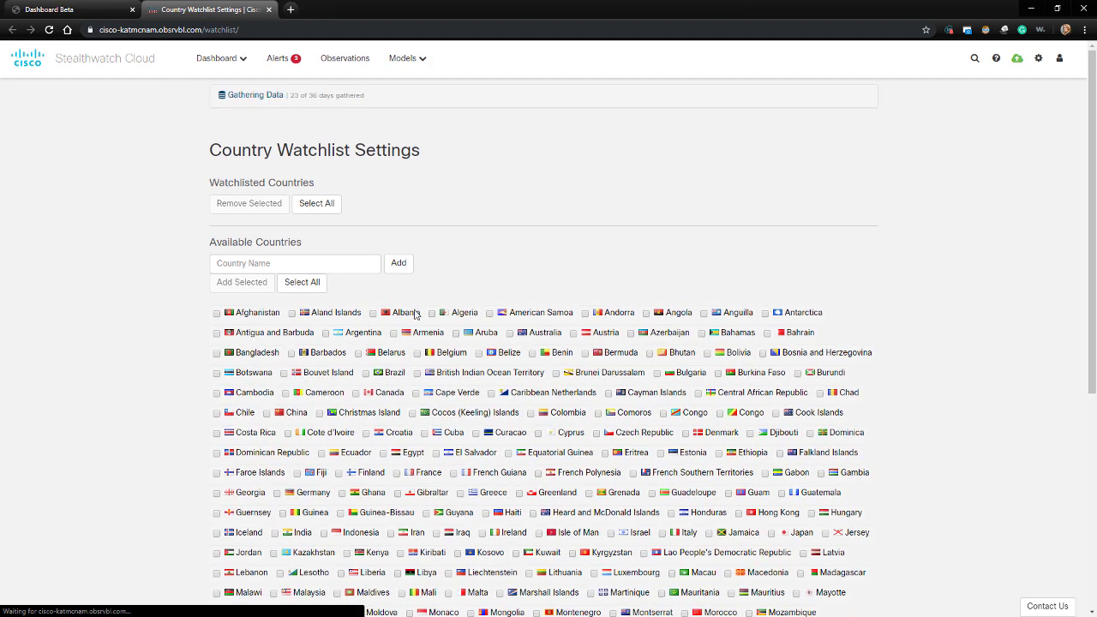
left_click(268, 9)
scroll(167, 437, "down", 1)
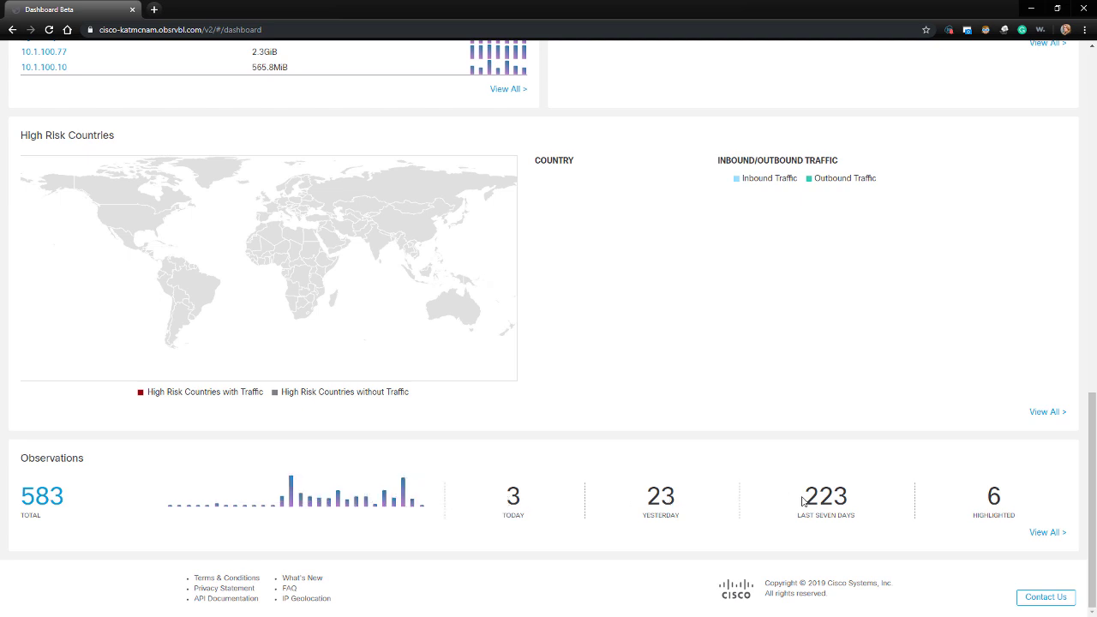
scroll(736, 440, "up", 15)
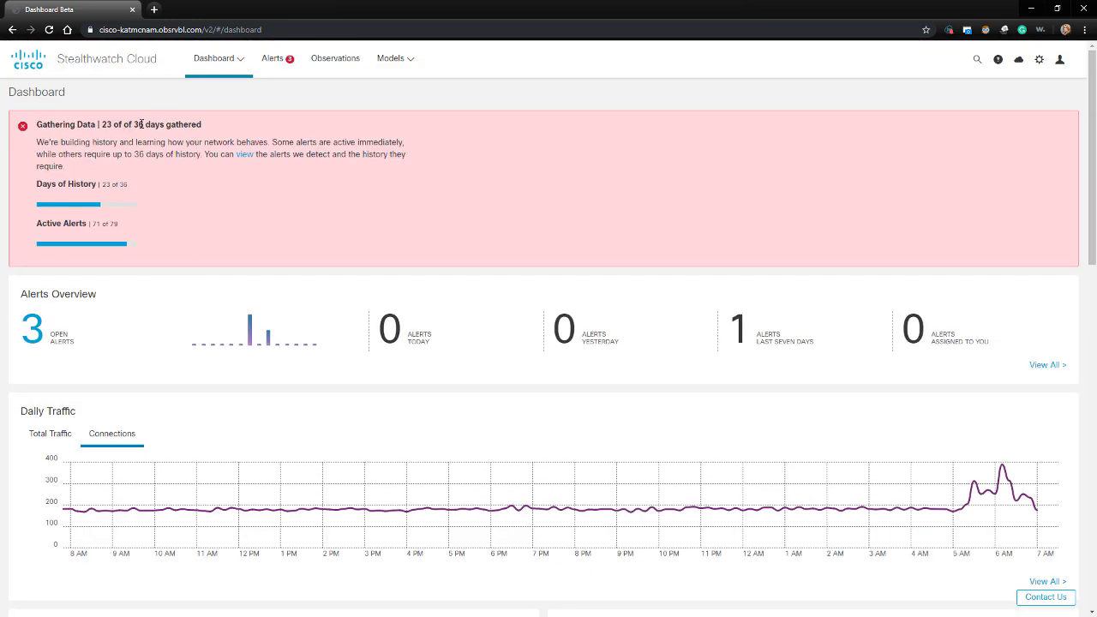
- Open AWS Visualizations from the Dashboard menu and view its CloudTrail log of root events
mouse_move(227, 70)
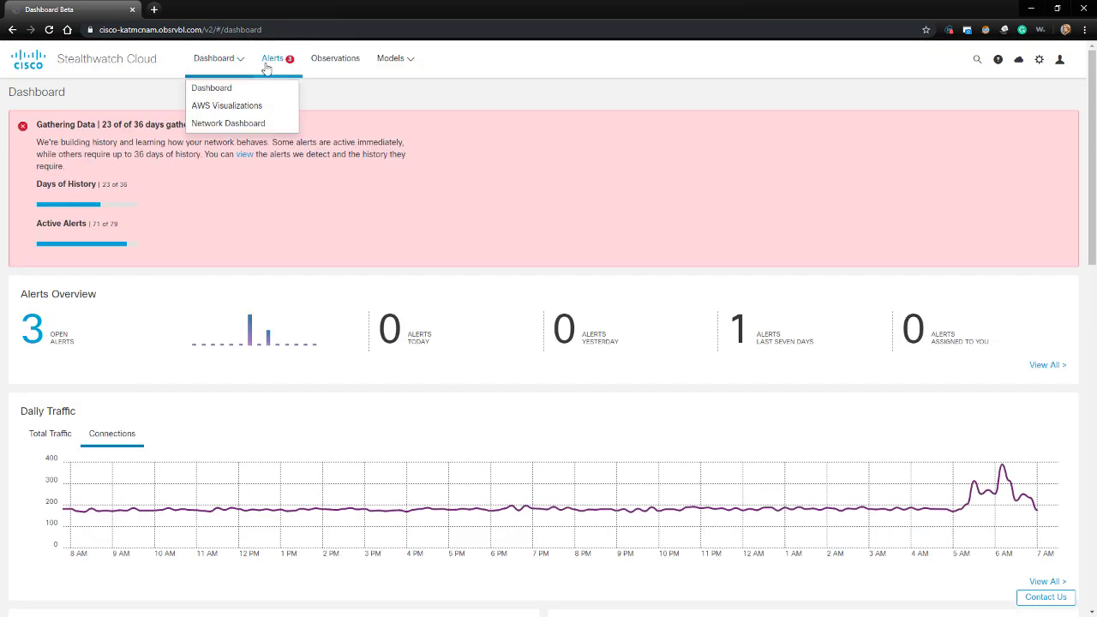
left_click(239, 107)
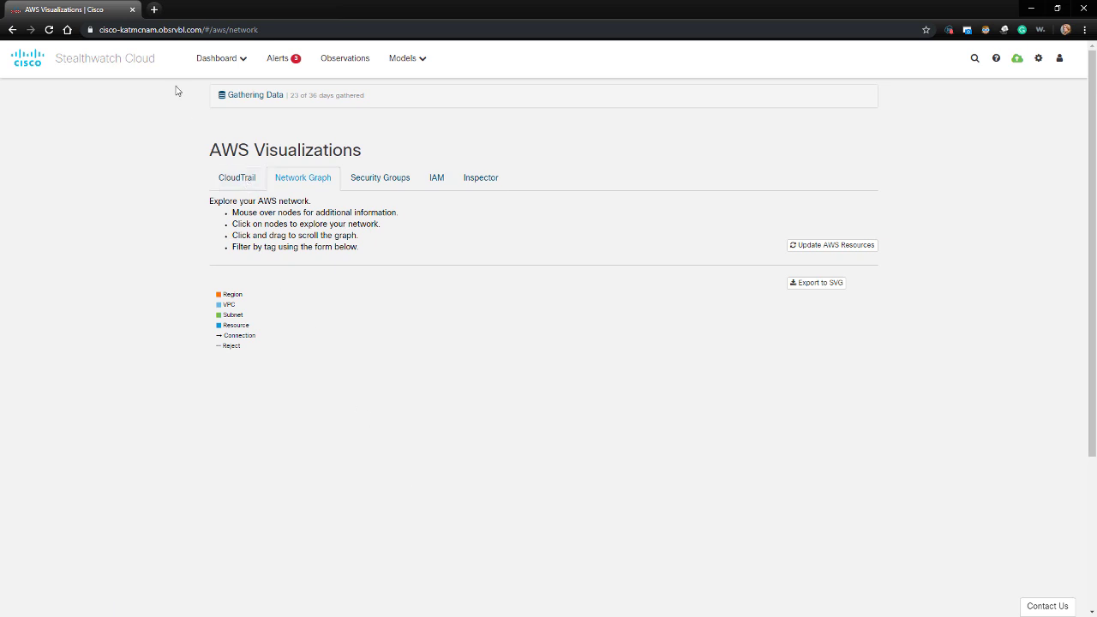
left_click(237, 180)
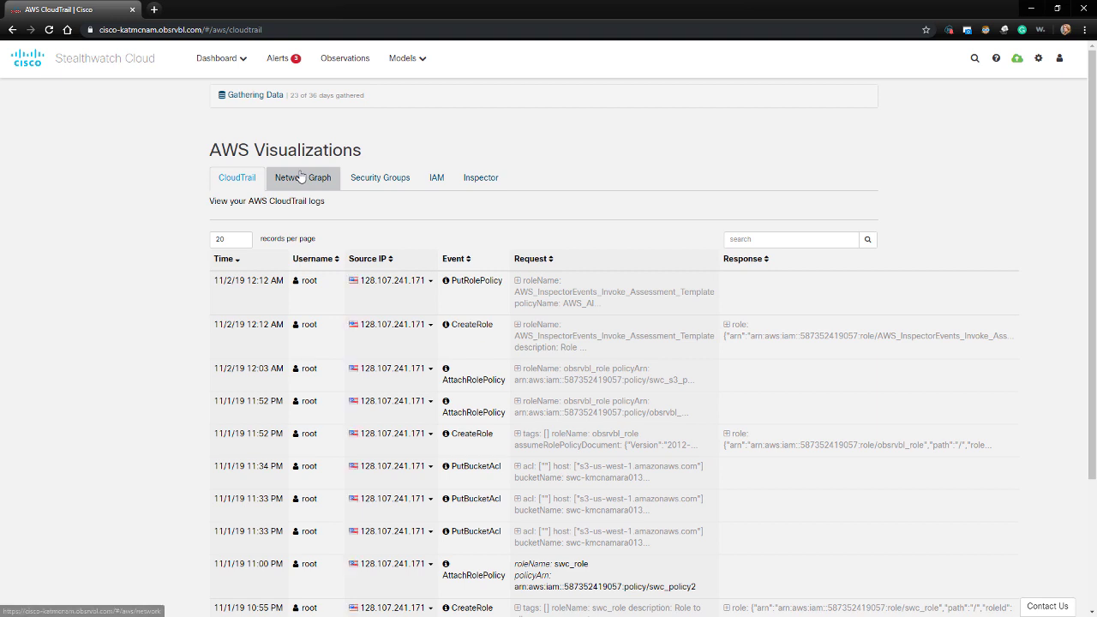
- Browse the AWS Network Graph, Security Groups (expanding eu-west-3, us-east-2), IAM and Inspector views
left_click(301, 176)
scroll(478, 365, "down", 2)
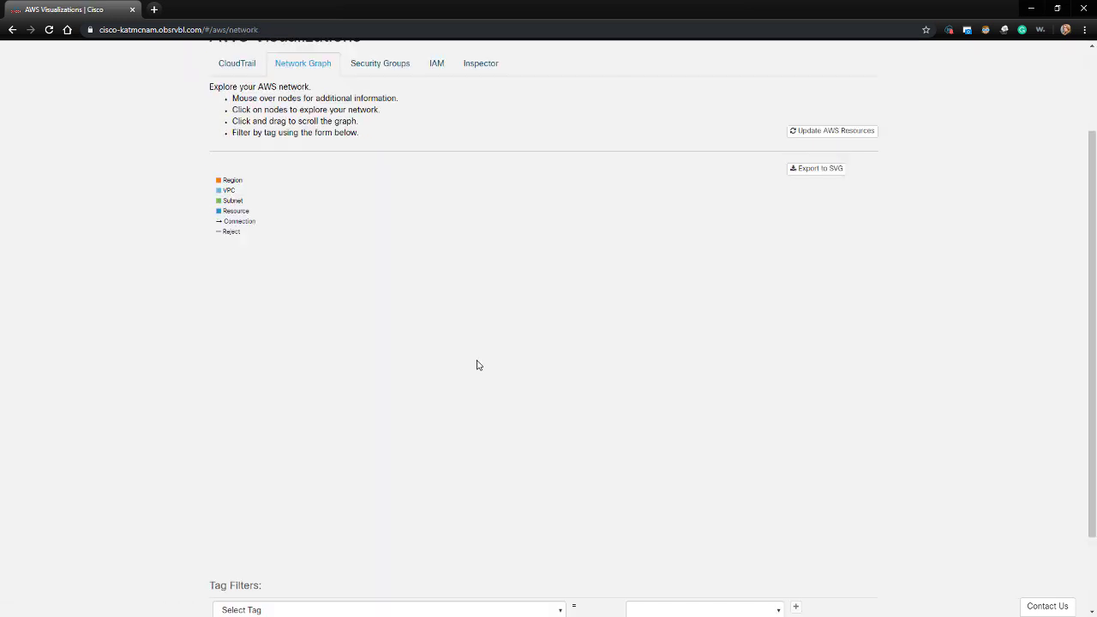
left_click(367, 62)
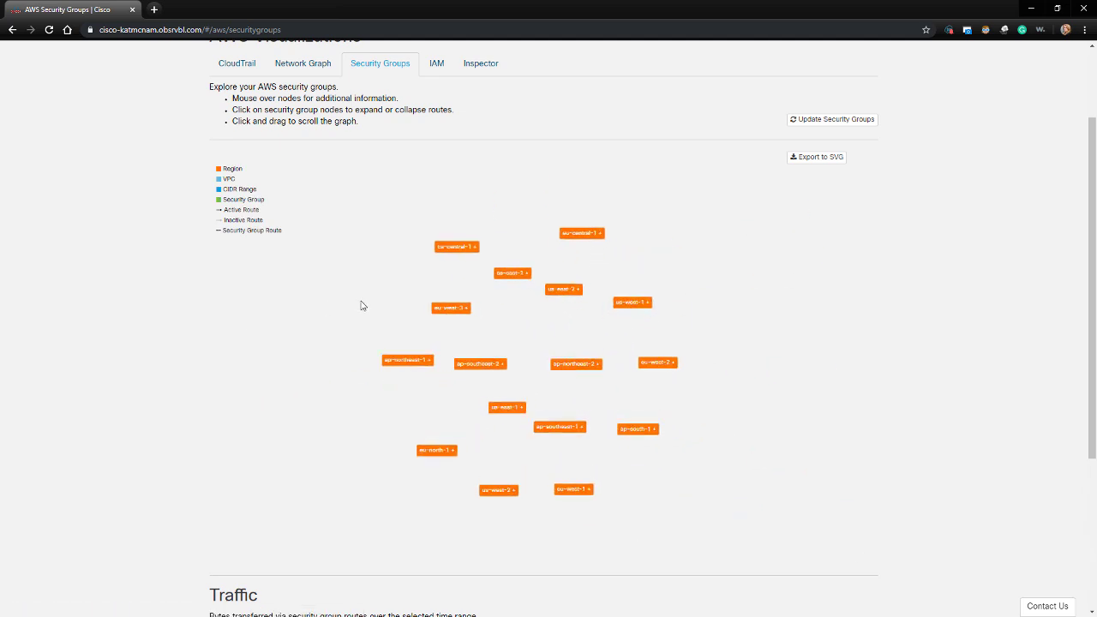
left_click(444, 317)
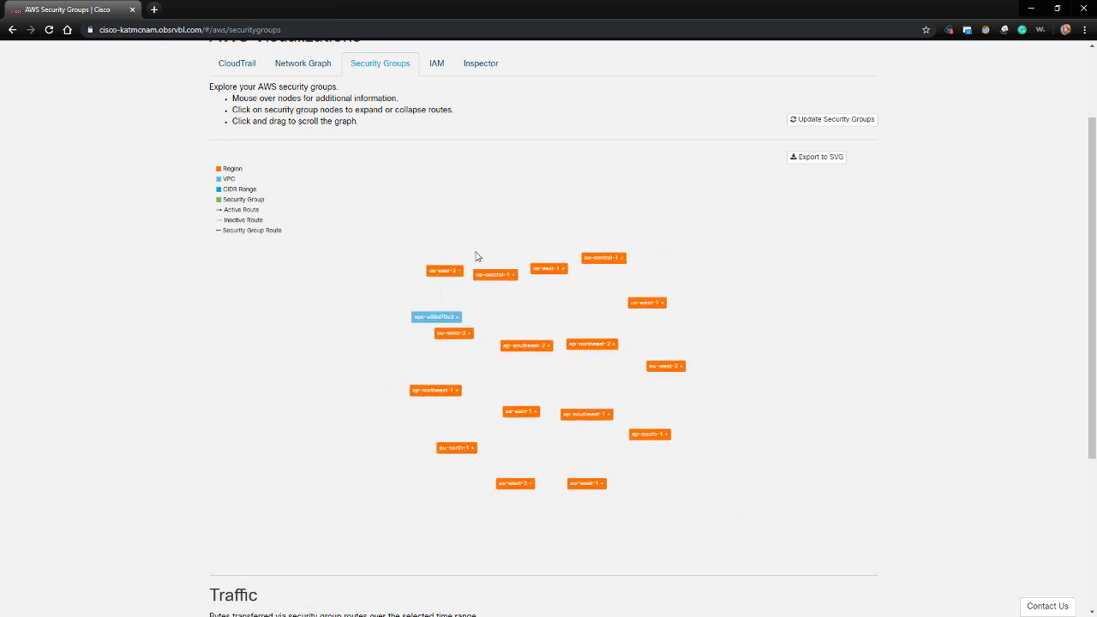
left_click(455, 307)
left_click(533, 261)
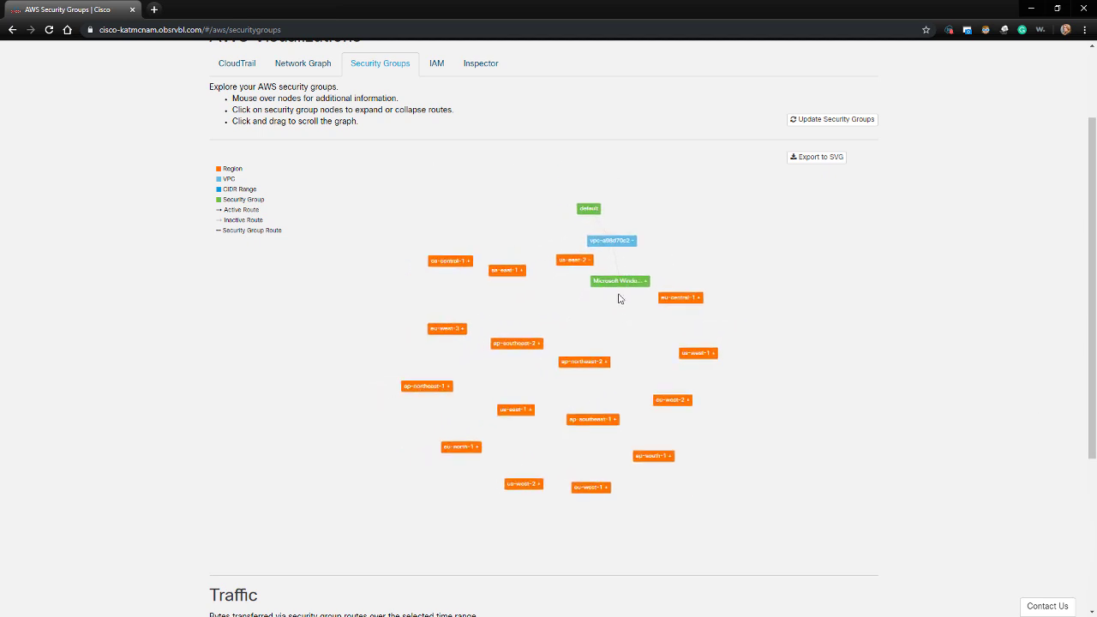
left_click(436, 62)
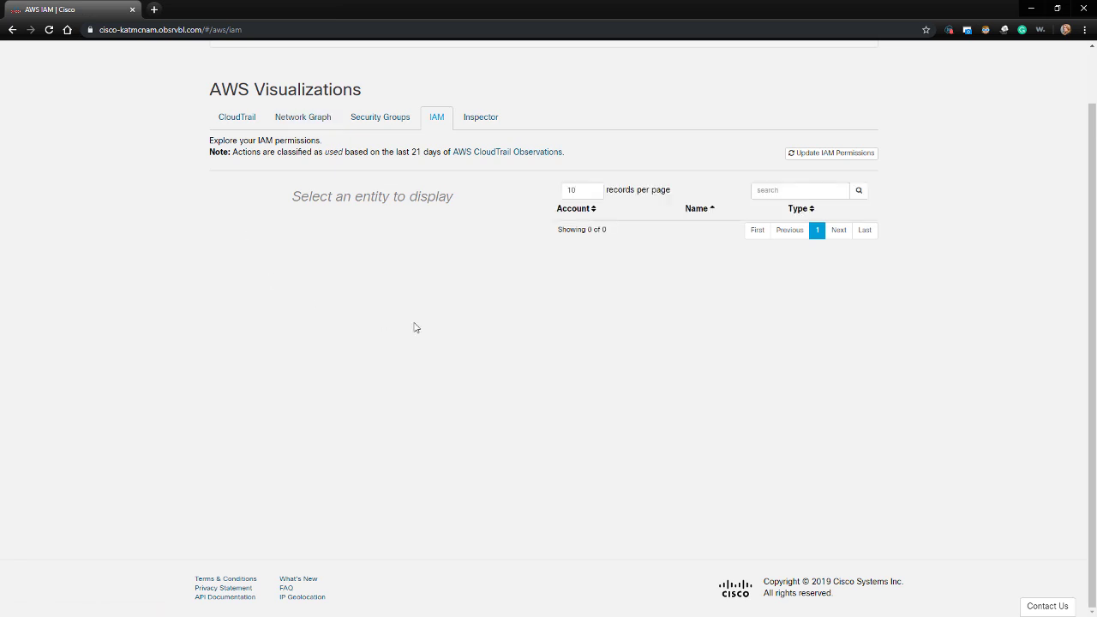
left_click(481, 116)
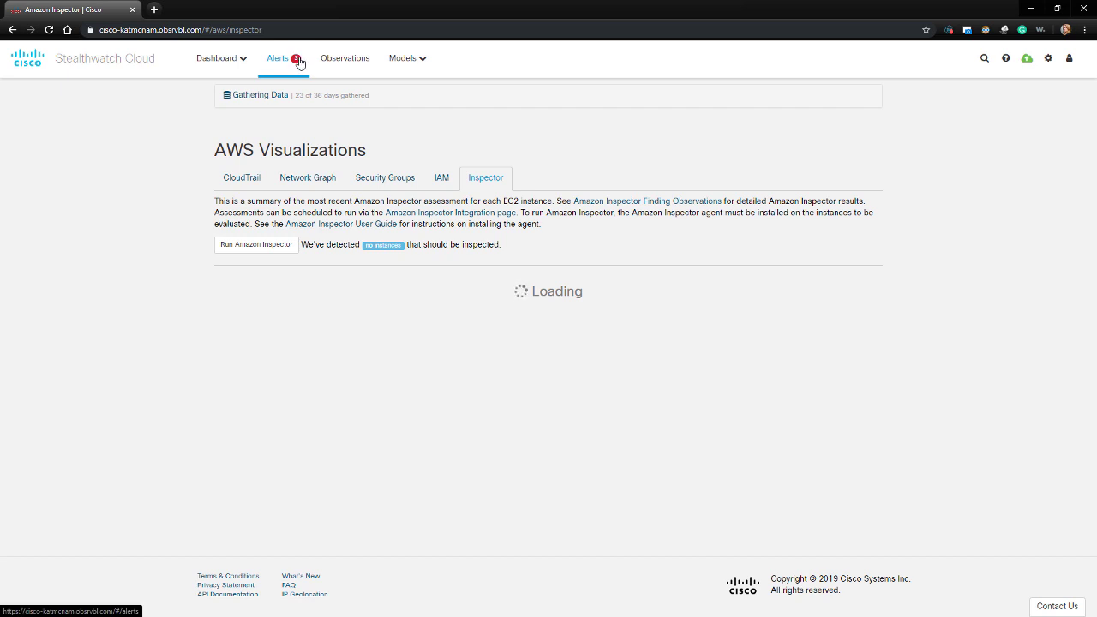
- Go to Alerts and choose Alert Types and Priorities from the gear menu
left_click(299, 63)
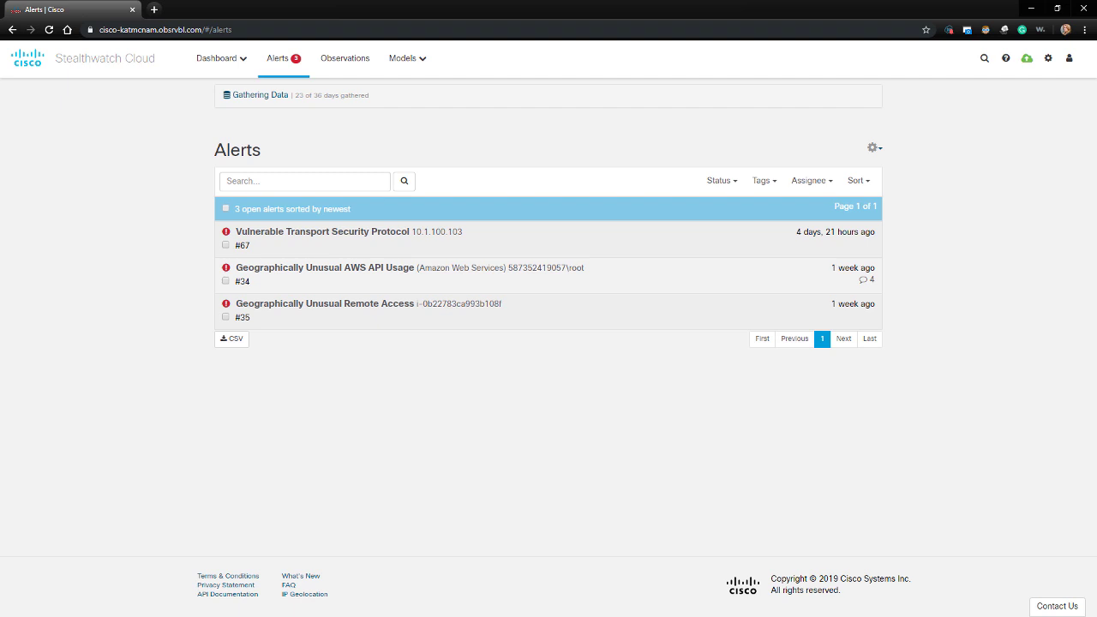
left_click(876, 148)
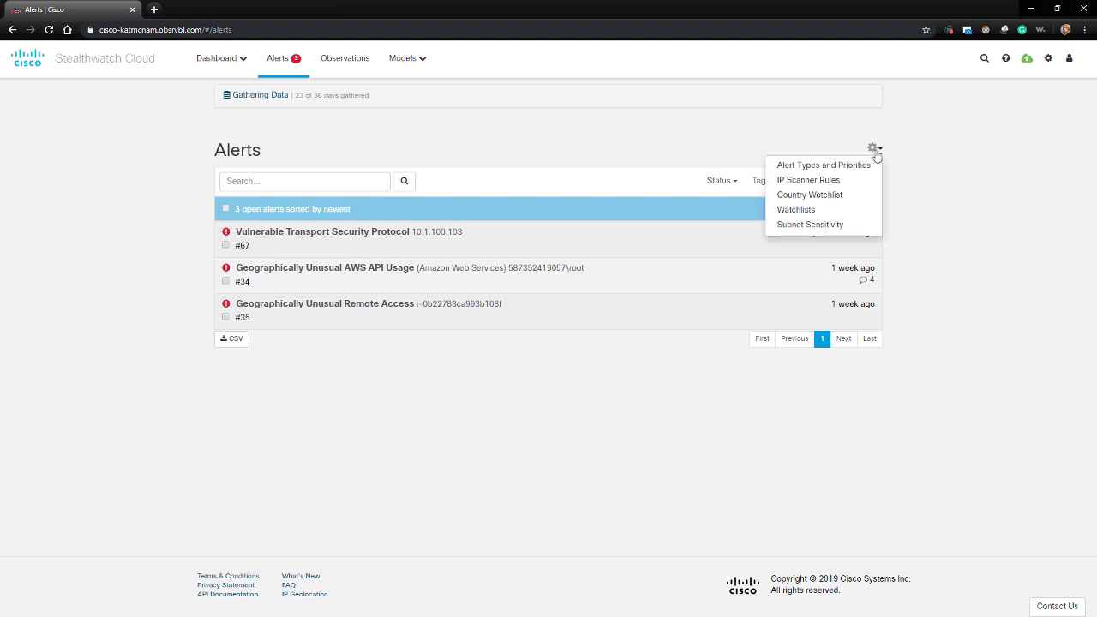
left_click(834, 168)
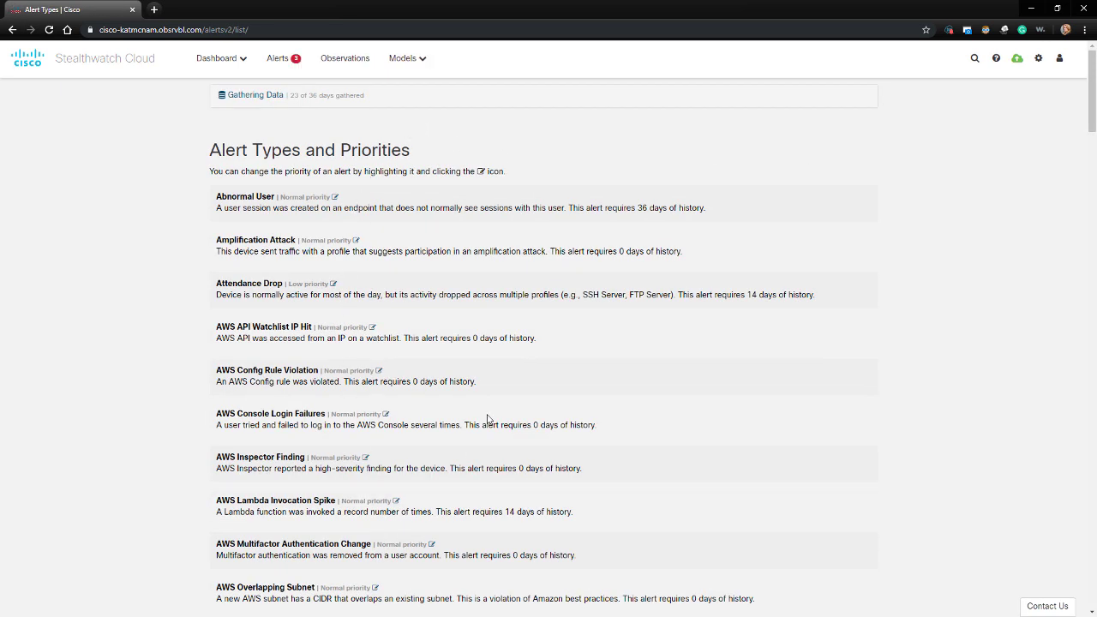
- Scroll the alert types list, then show Abnormal User's priority choices: default, low, normal, high
scroll(325, 445, "down", 3)
scroll(311, 465, "down", 9)
scroll(323, 448, "down", 8)
scroll(324, 439, "down", 3)
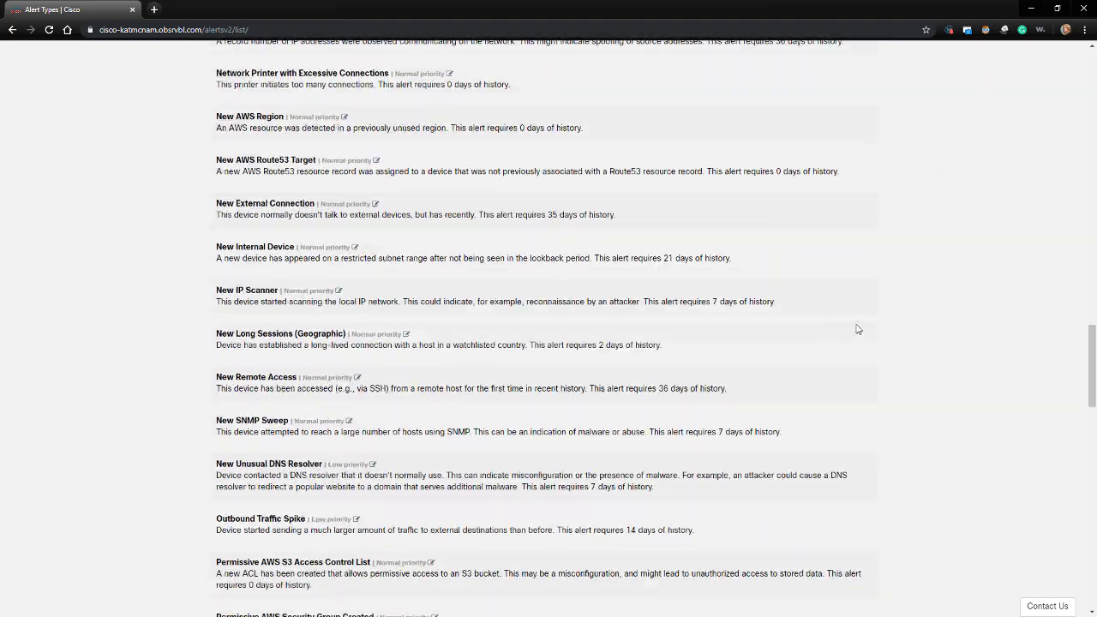
left_click_drag(1091, 366, 1090, 89)
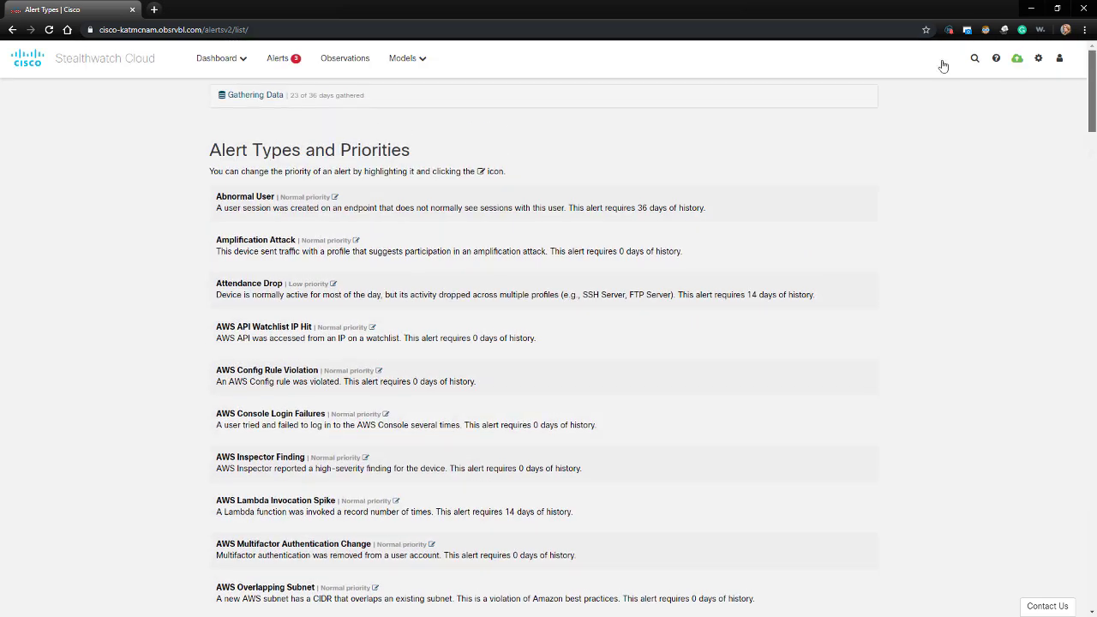
left_click(334, 197)
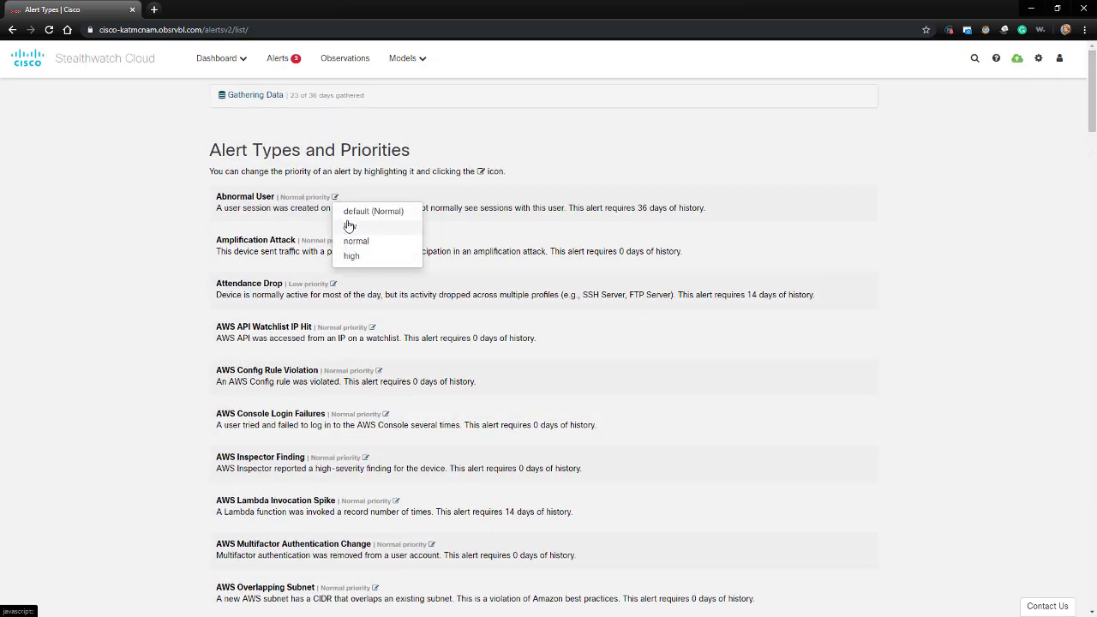
- Select alert #67, Vulnerable Transport Security Protocol, and assign it to the signed-in user
left_click(270, 69)
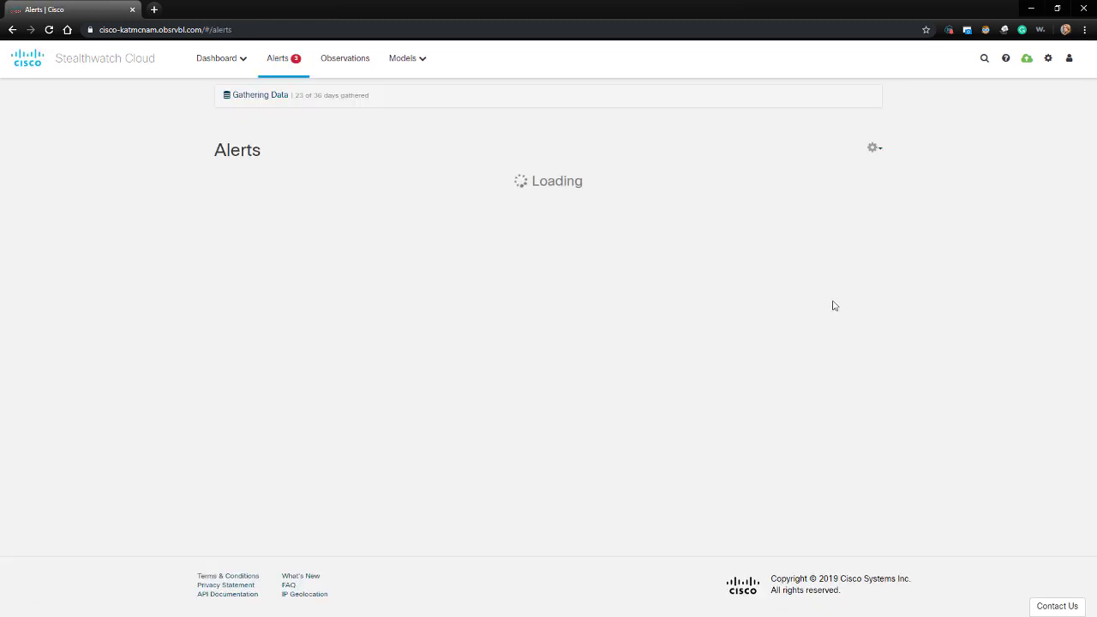
left_click(874, 147)
left_click(943, 213)
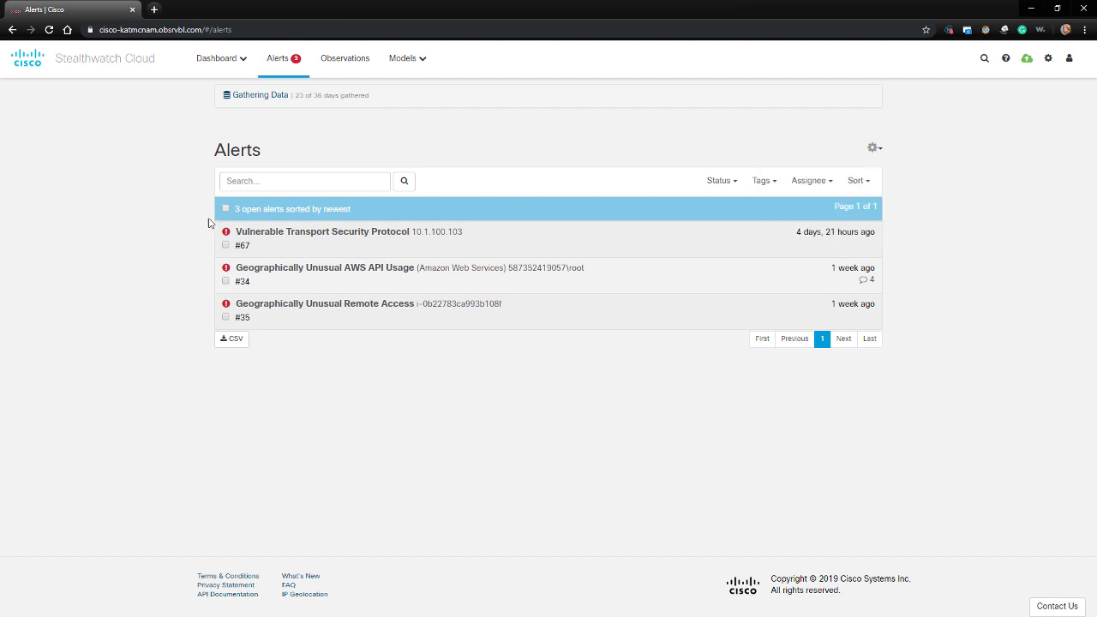
left_click(226, 245)
left_click(741, 182)
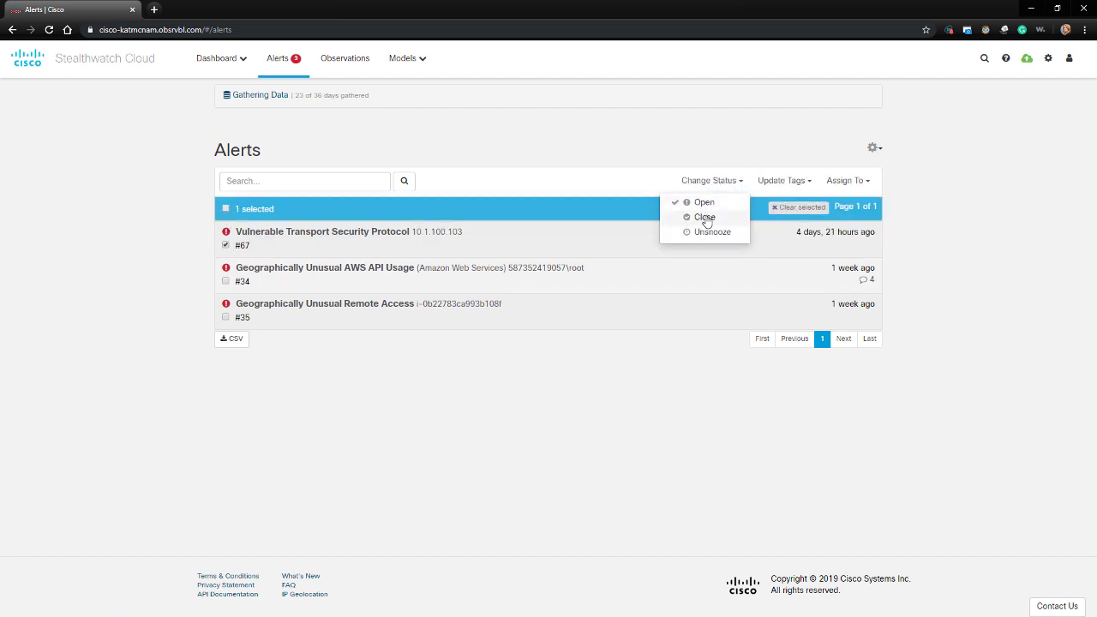
left_click(844, 182)
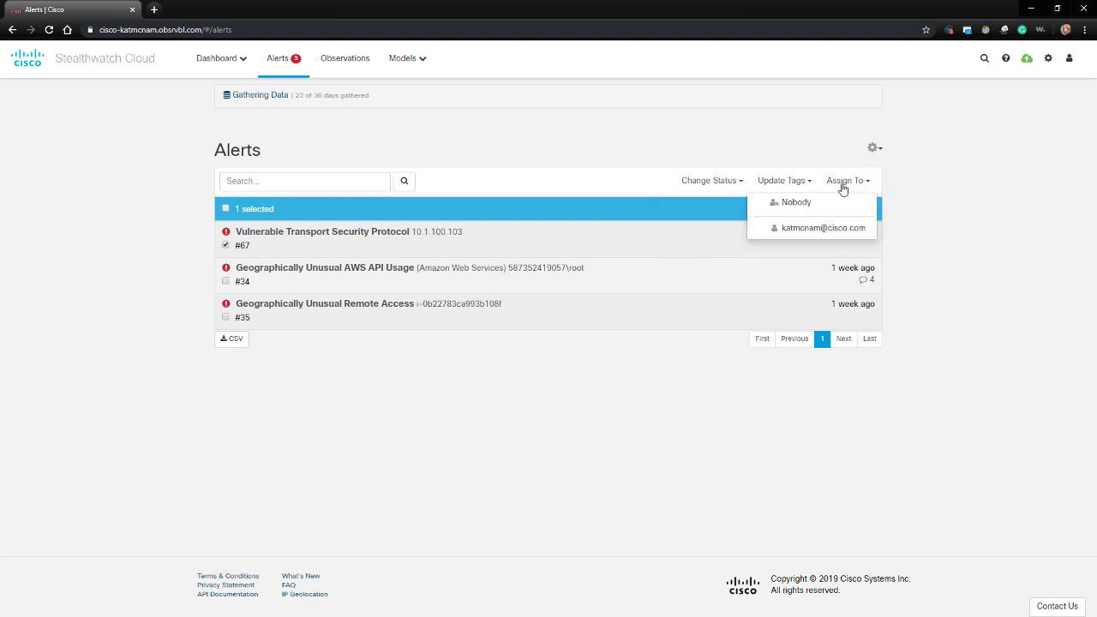
left_click(790, 230)
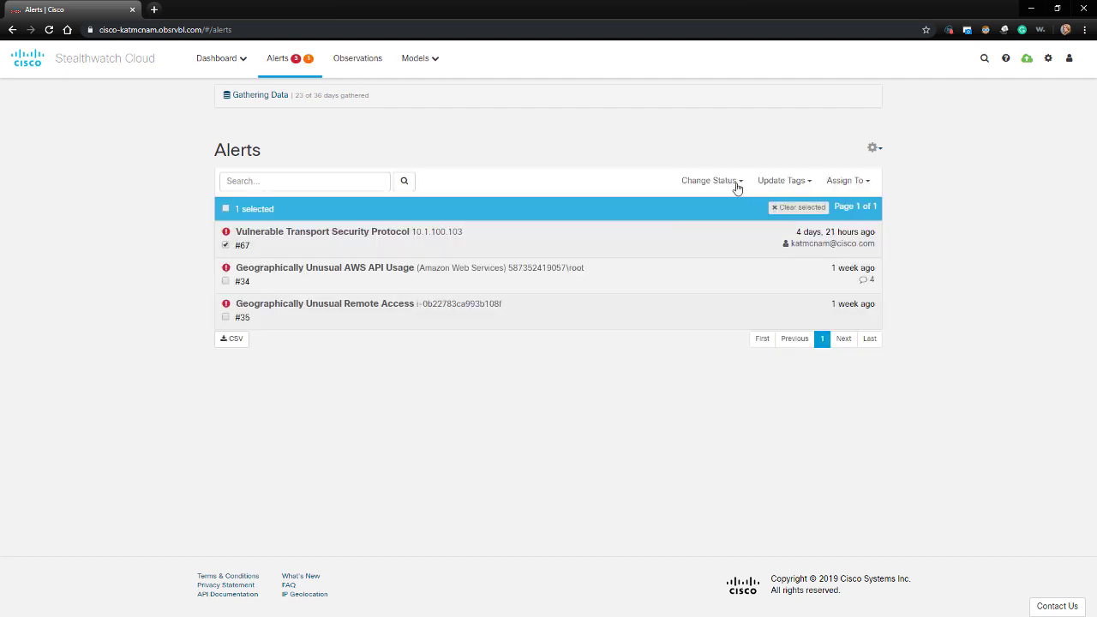
left_click(783, 183)
mouse_move(343, 237)
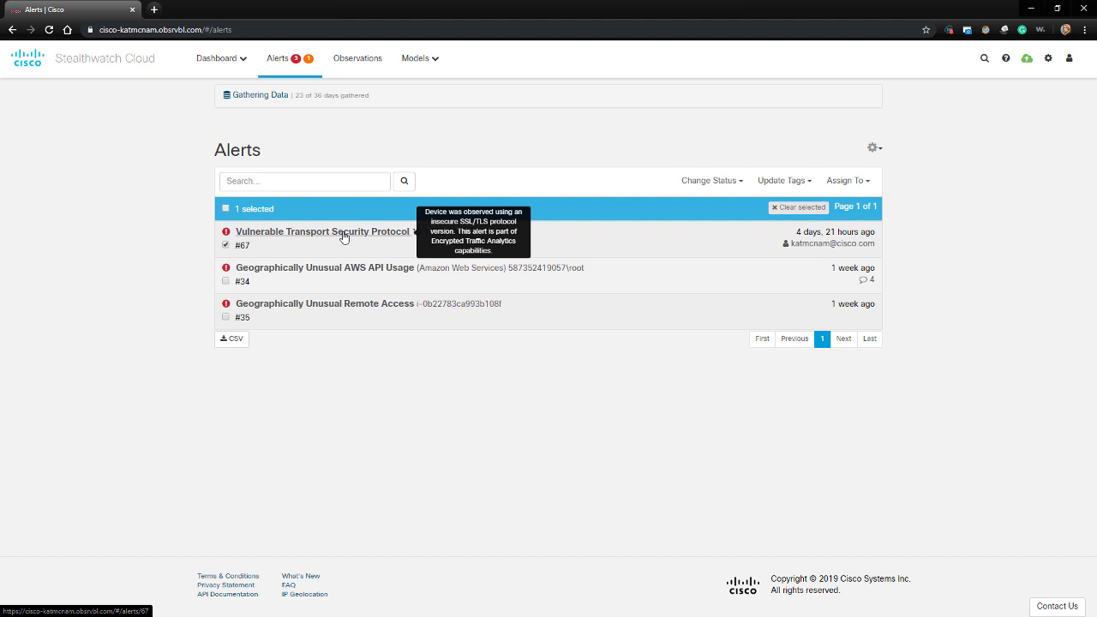
- Open alert #67's details, review 10.1.100.103 using TLS 1.0 on port 443, and expand its update history
left_click(343, 233)
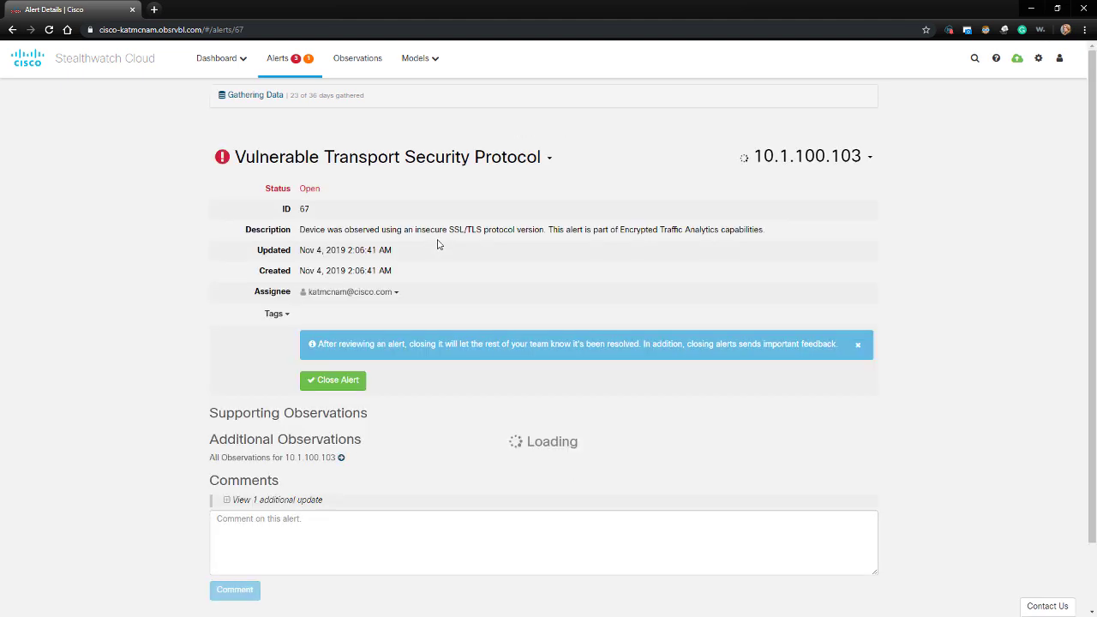
scroll(335, 223, "down", 1)
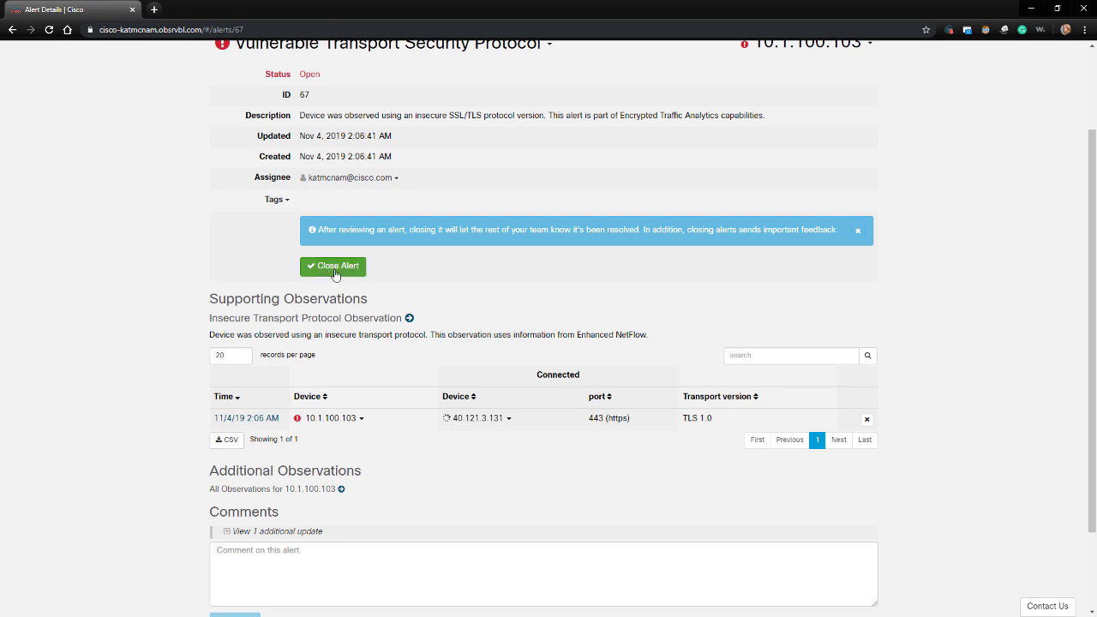
scroll(438, 458, "down", 1)
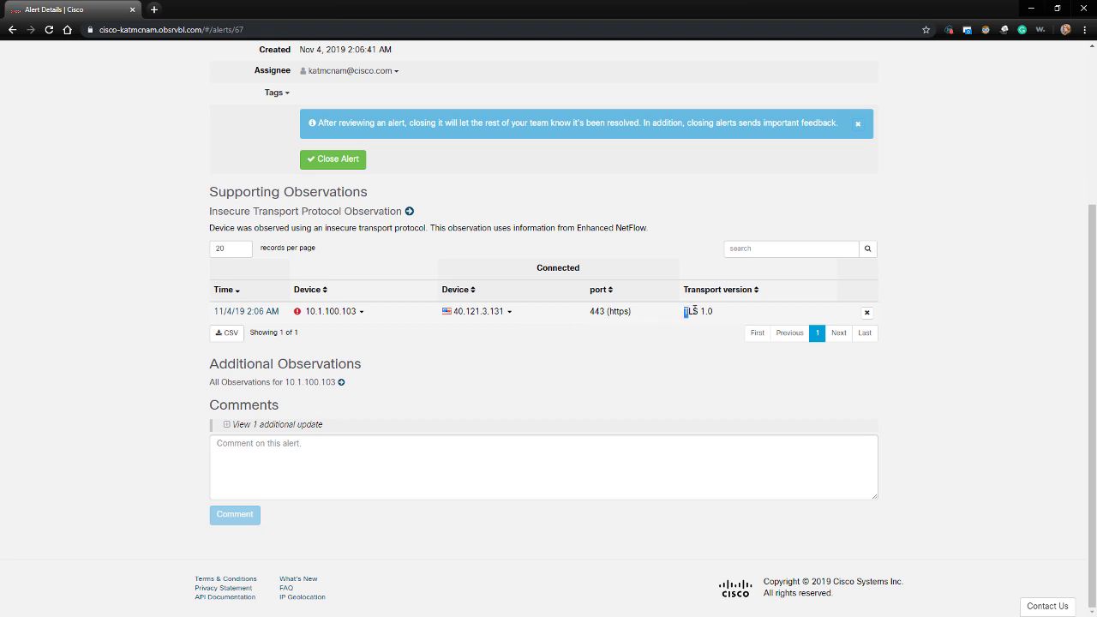
left_click_drag(695, 312, 718, 314)
left_click(700, 368)
left_click(228, 426)
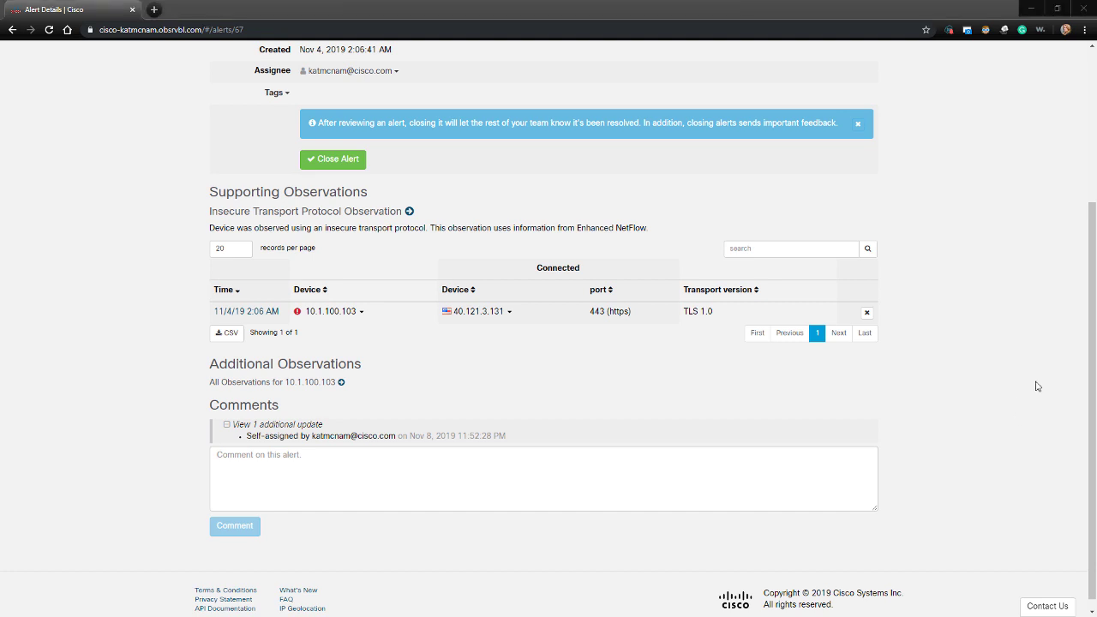
scroll(891, 380, "up", 3)
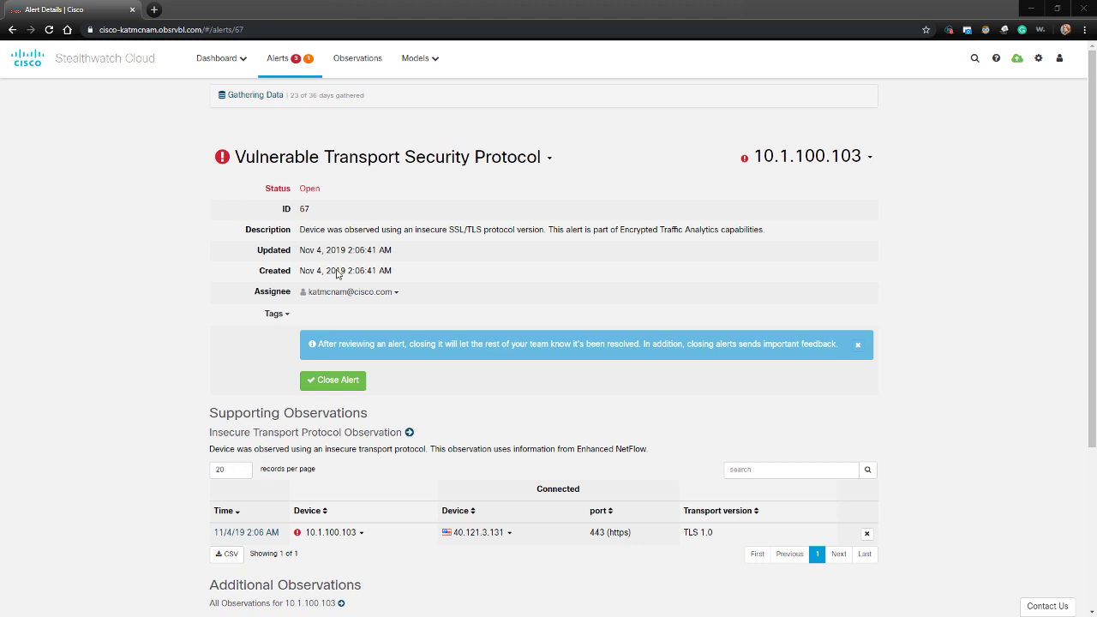
- Return to Alerts and set the Status filter to All, revealing closed Internal Port Scanner #3
left_click(283, 62)
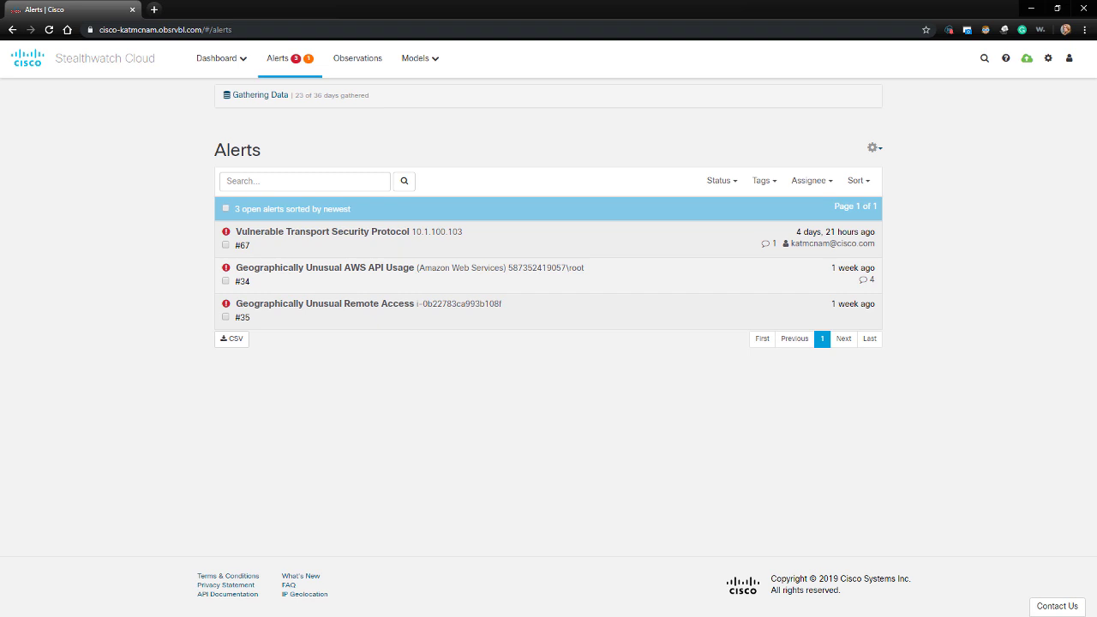
left_click(737, 181)
left_click(704, 204)
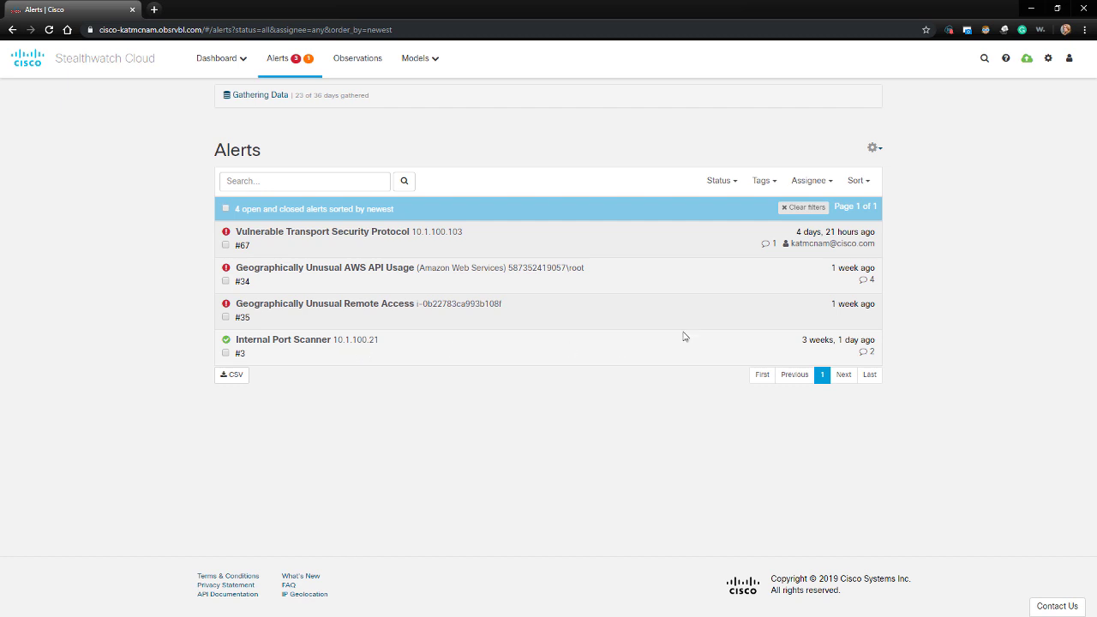
- Create a new alert tag named Demo-Lab in tag management
left_click(737, 180)
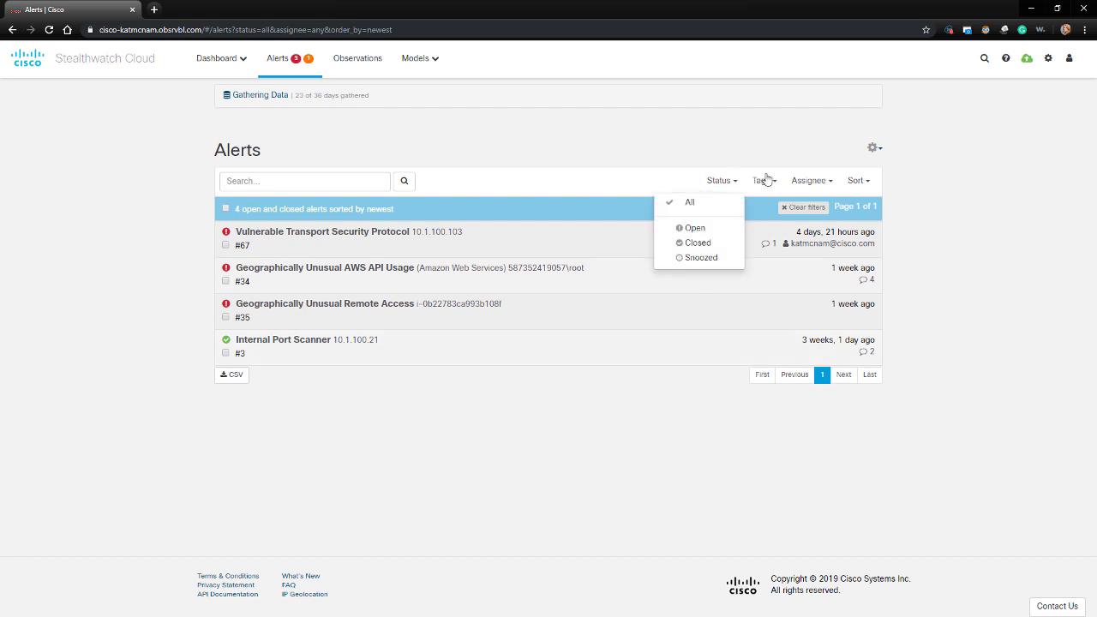
left_click(766, 180)
left_click(734, 212)
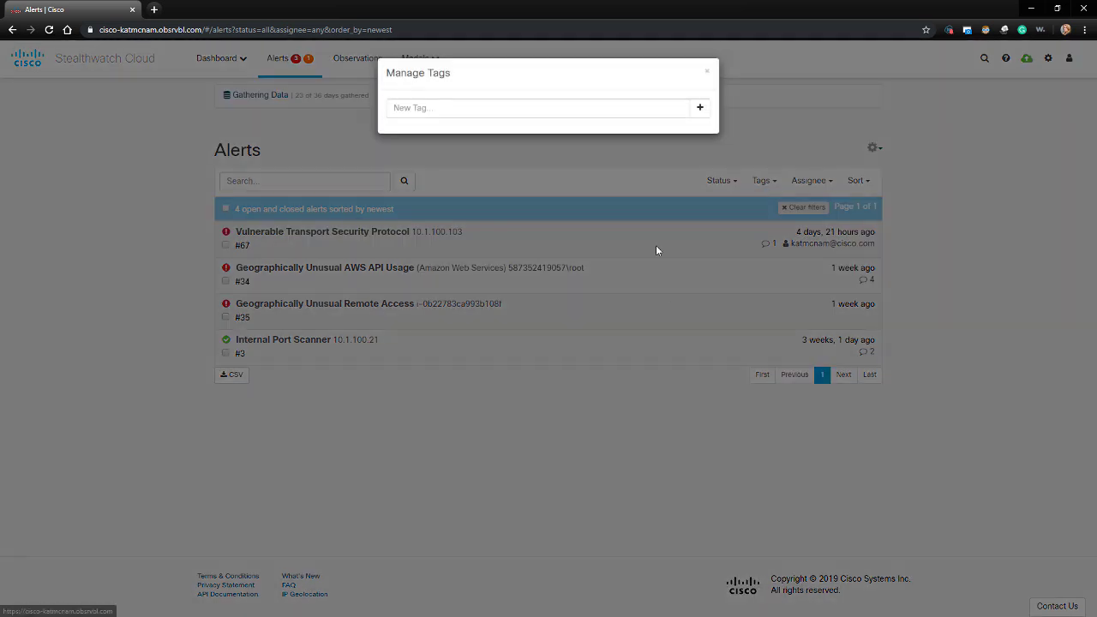
left_click(547, 109)
type("Demo-Lab")
left_click(700, 108)
left_click(706, 74)
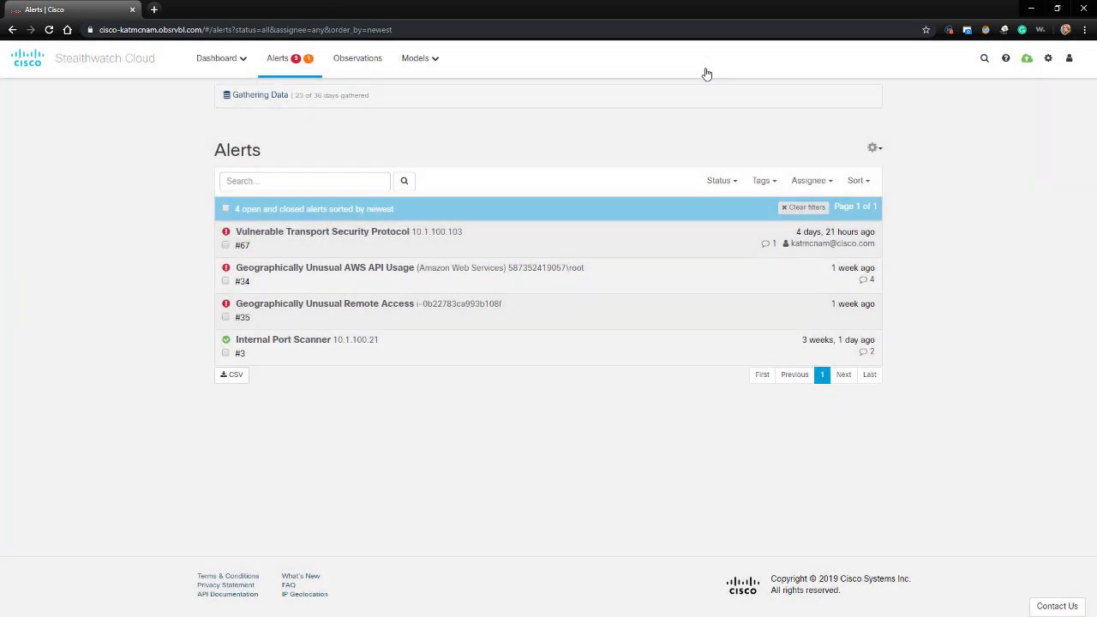
- Tag the Internal Port Scanner alert #3 with Demo-Lab, then sort the alerts by source
left_click(225, 353)
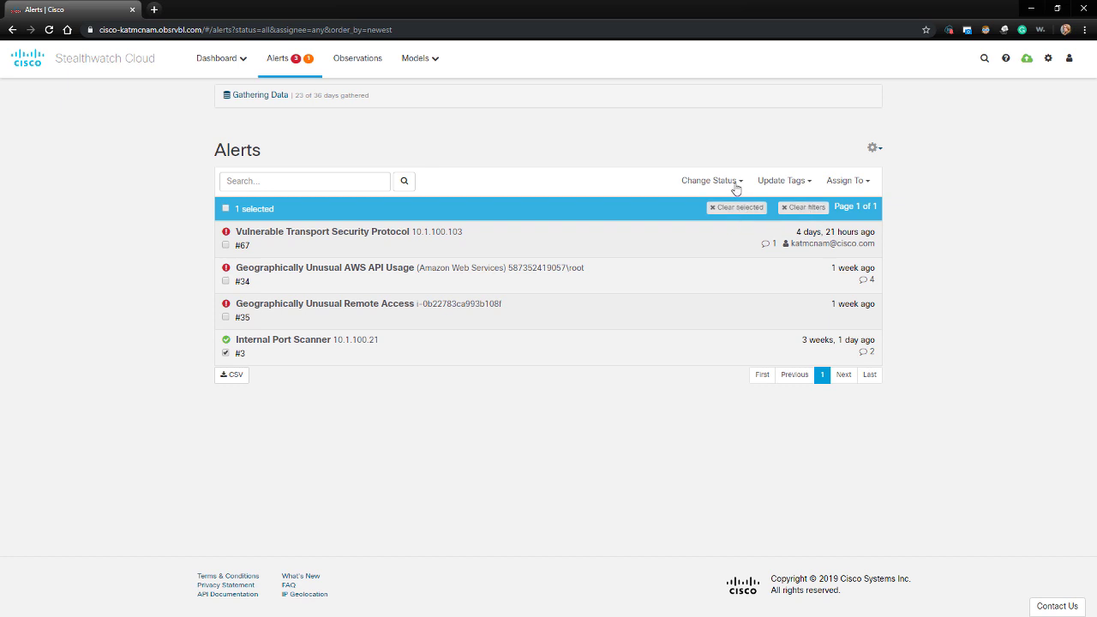
left_click(780, 183)
left_click(778, 227)
left_click(225, 353)
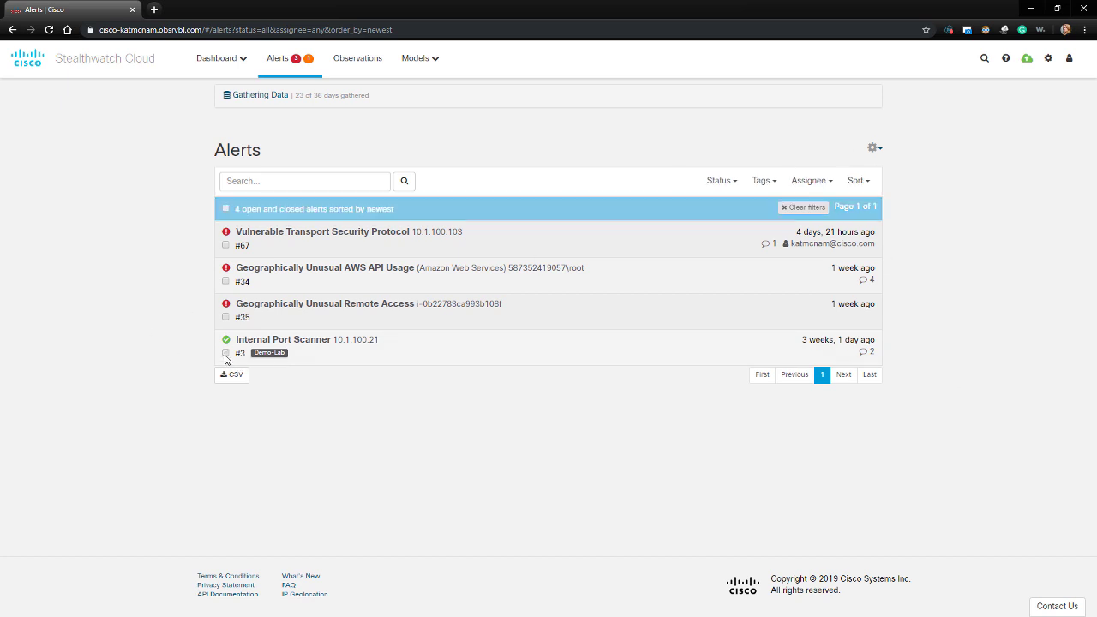
left_click(860, 181)
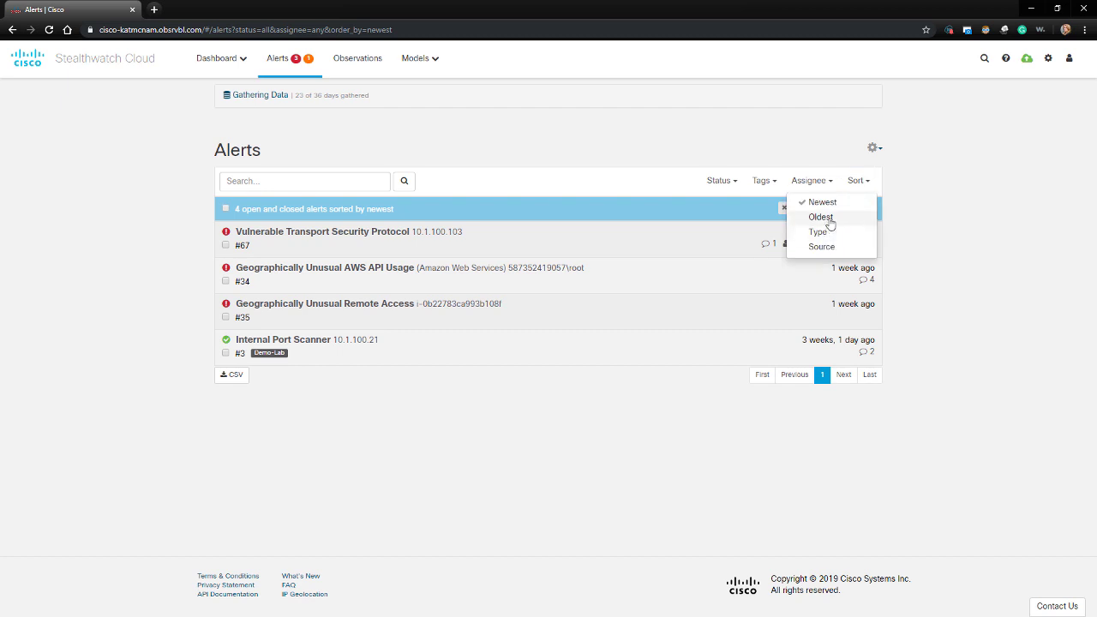
left_click(821, 247)
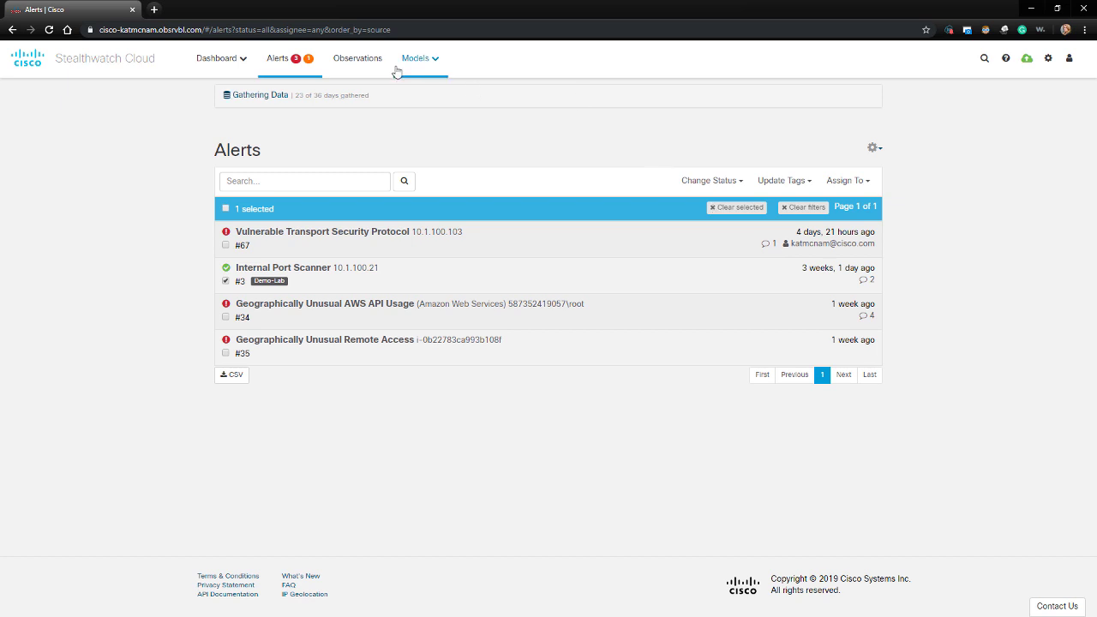
- Browse the Observations Recent Highlights: Long Session, High Throughput, Unusual DNS Resolver, Insecure Transport
left_click(352, 62)
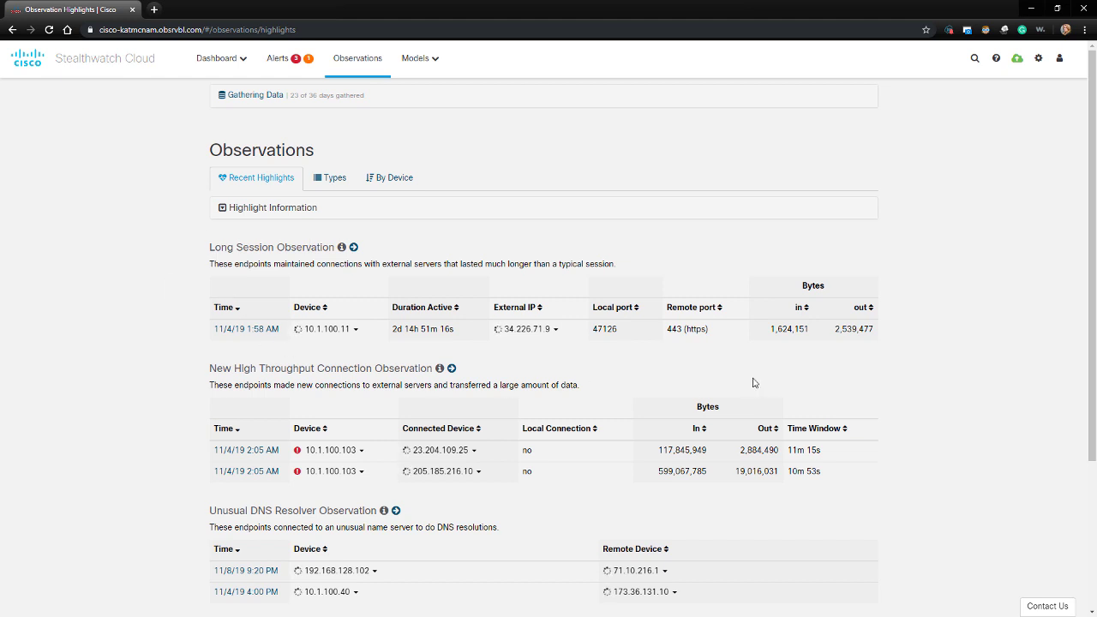
scroll(754, 384, "down", 1)
scroll(754, 383, "down", 2)
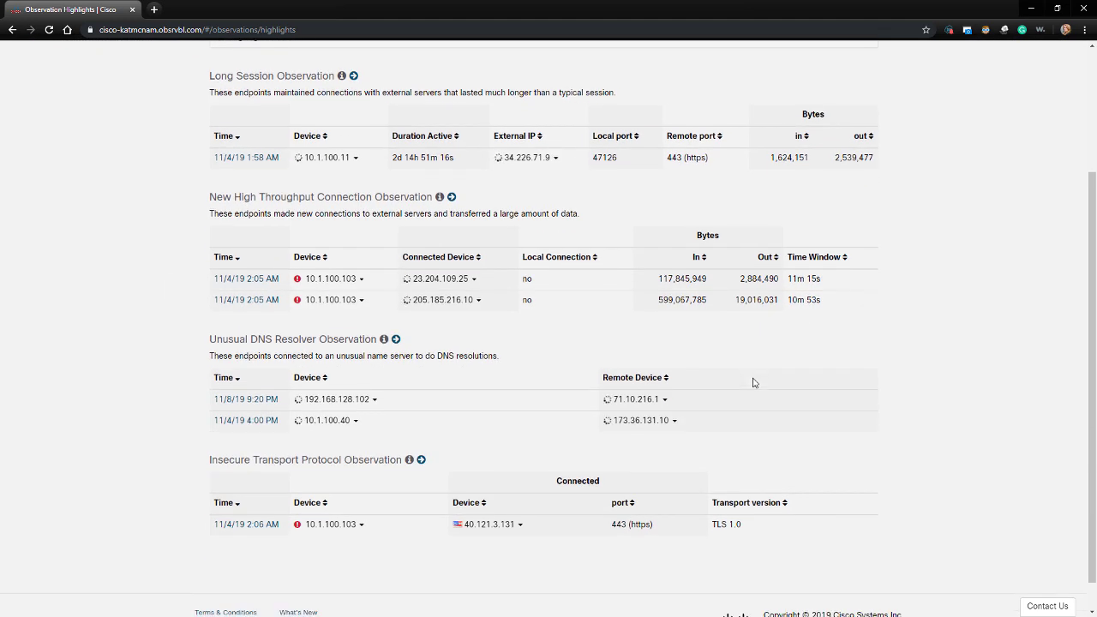
scroll(754, 383, "down", 1)
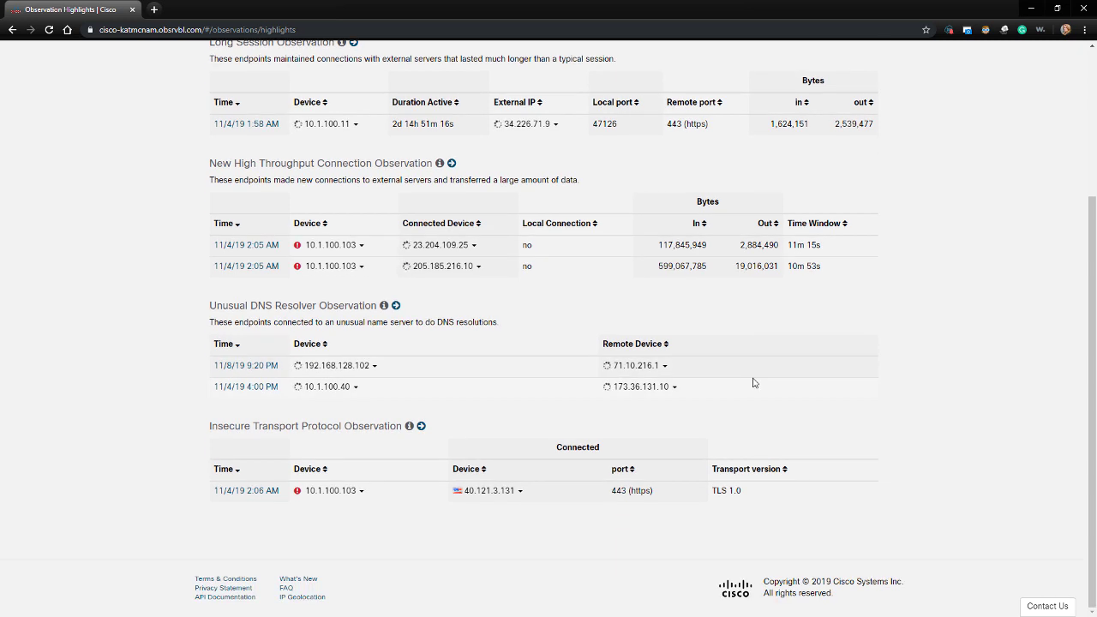
scroll(640, 336, "up", 1)
scroll(639, 337, "up", 3)
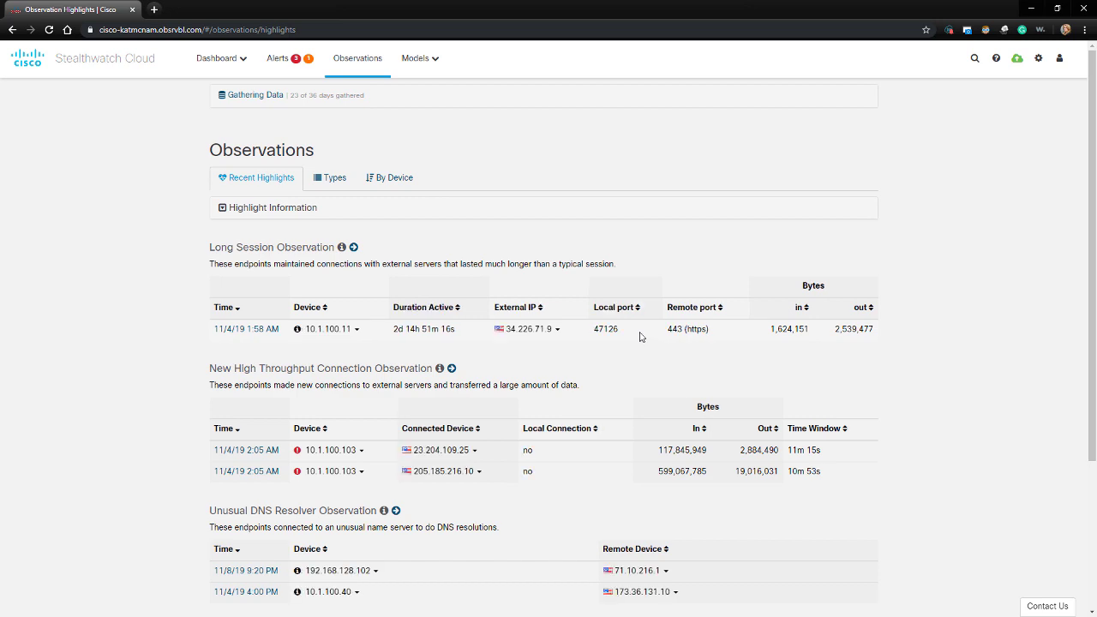
- Review observation types, then per-device counts led by 10.1.100.40 with 228 observations
left_click(339, 186)
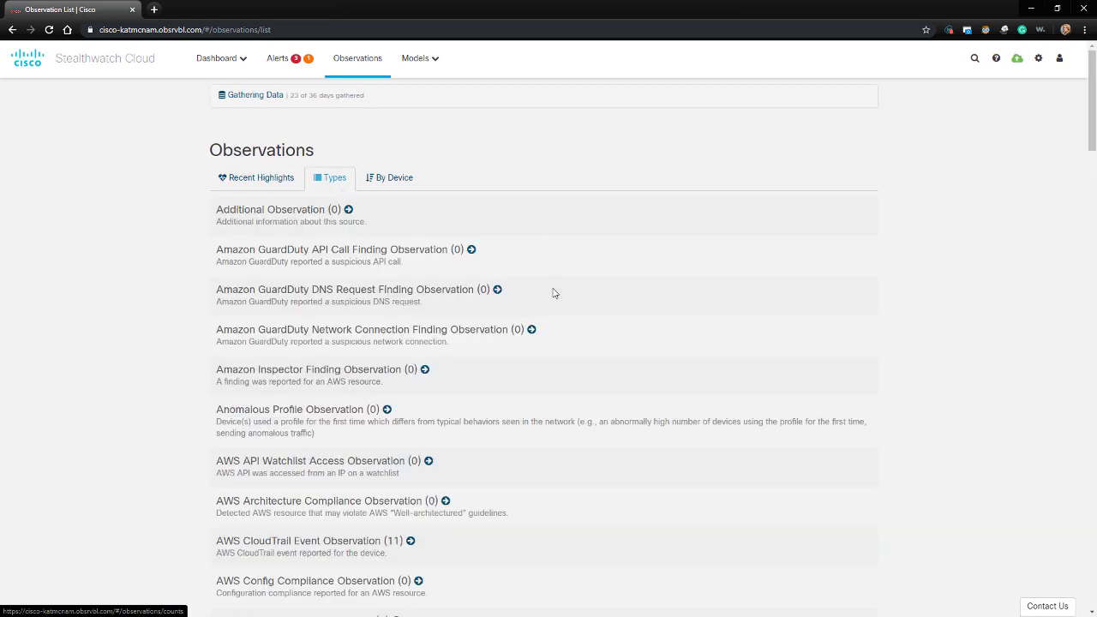
scroll(554, 294, "down", 5)
scroll(553, 294, "up", 1)
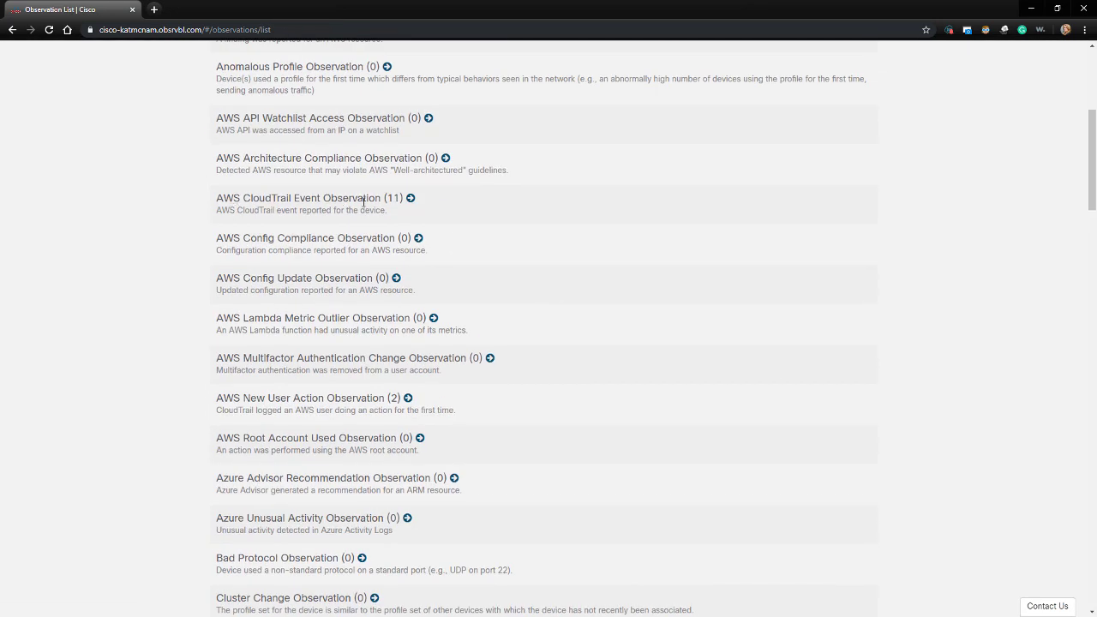
scroll(497, 401, "up", 5)
left_click(400, 178)
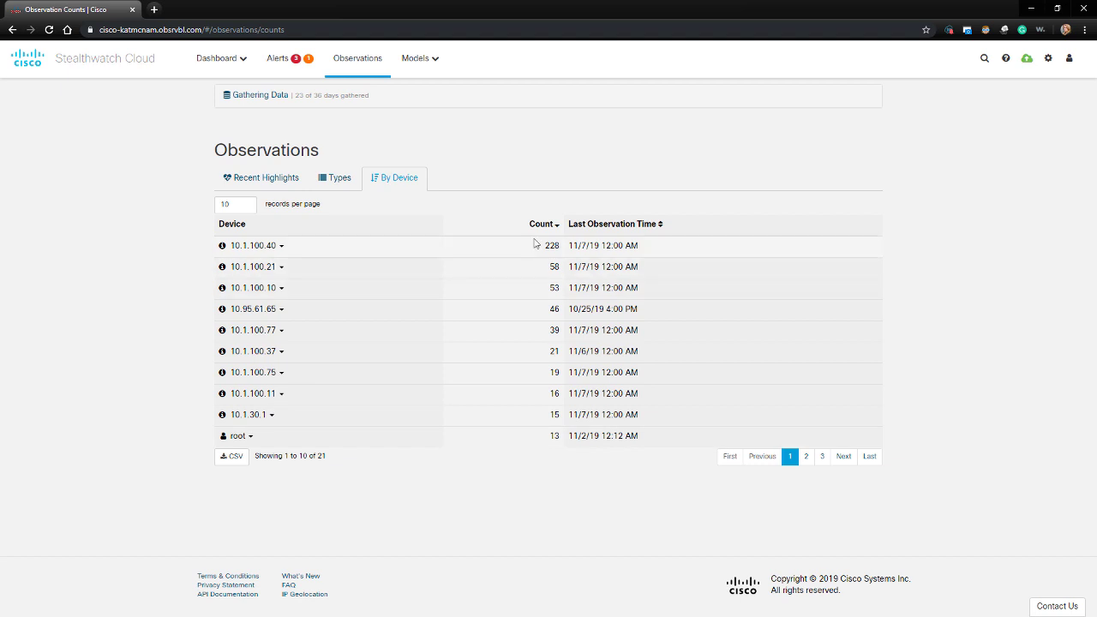
left_click_drag(537, 244, 568, 249)
left_click(408, 63)
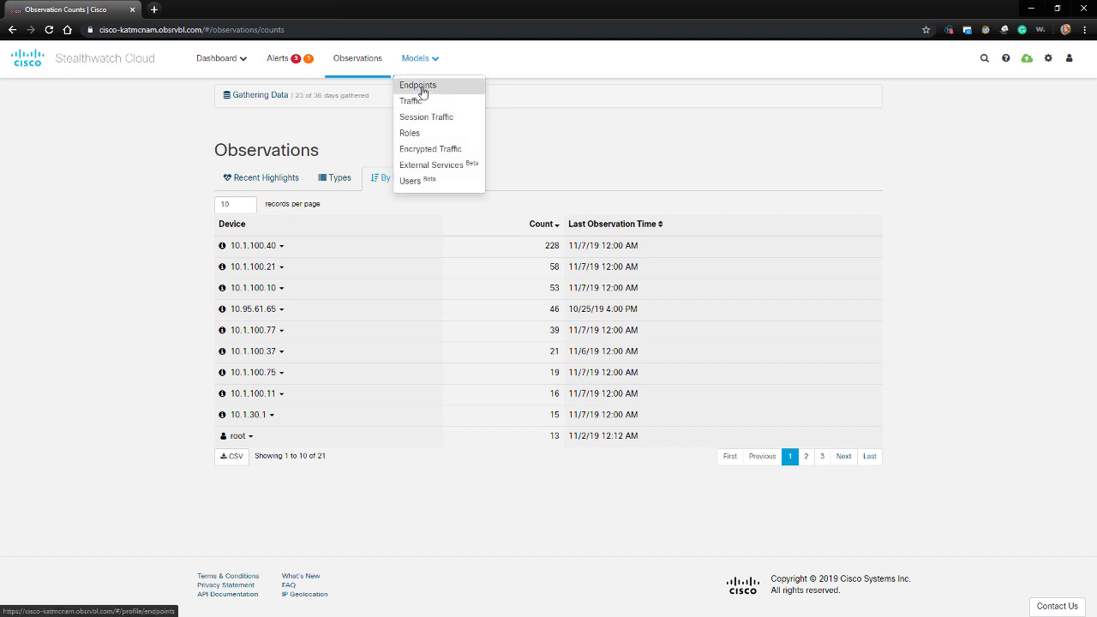
- Open the Endpoints model and view the traffic profiles of device 10.1.100.40
left_click(421, 92)
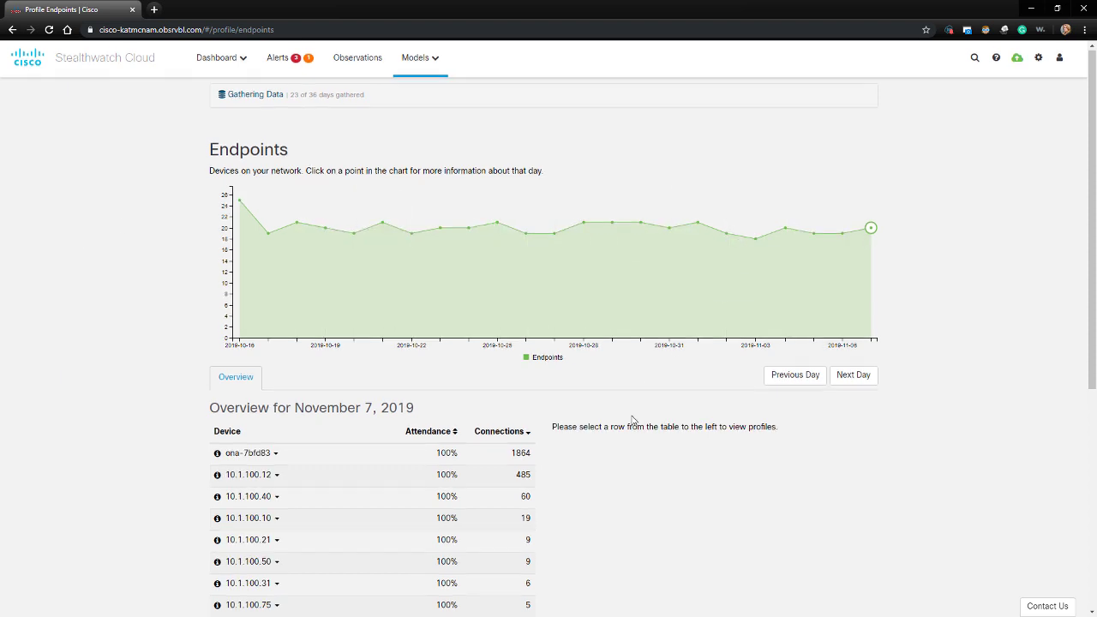
scroll(631, 419, "down", 3)
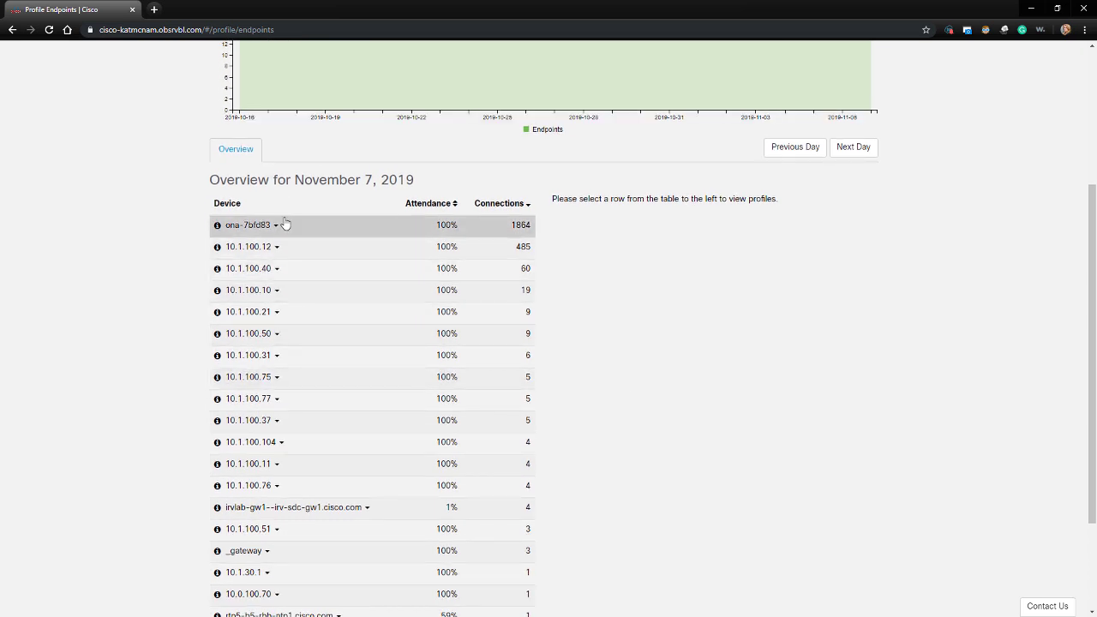
left_click(278, 269)
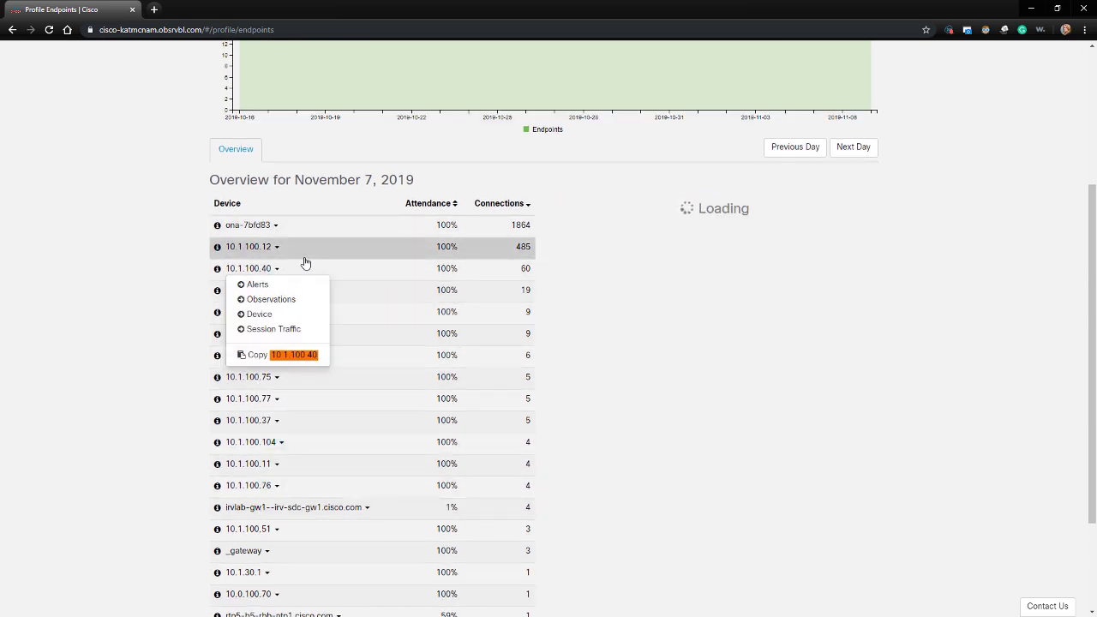
left_click(961, 261)
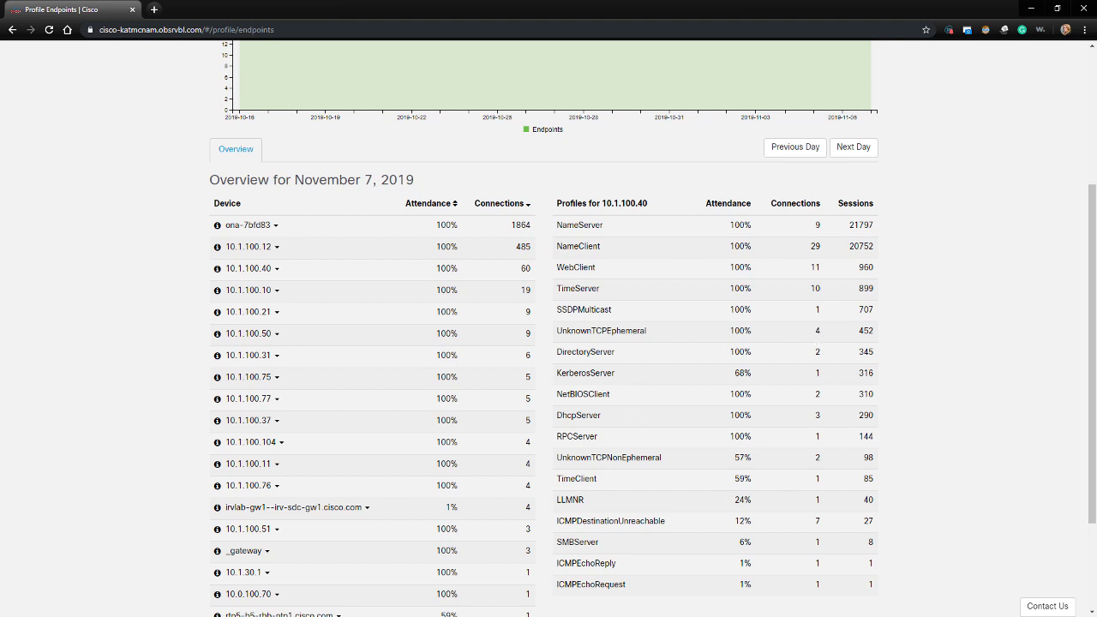
- Open the Traffic model and show traffic broken down by subnet source
scroll(897, 311, "up", 3)
left_click(431, 64)
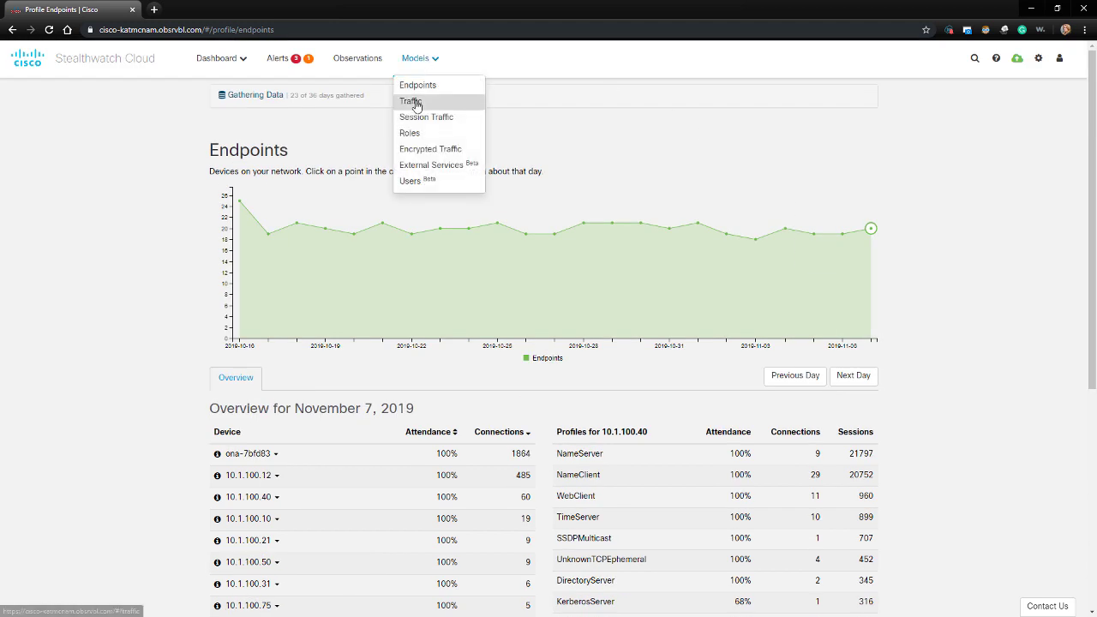
left_click(423, 104)
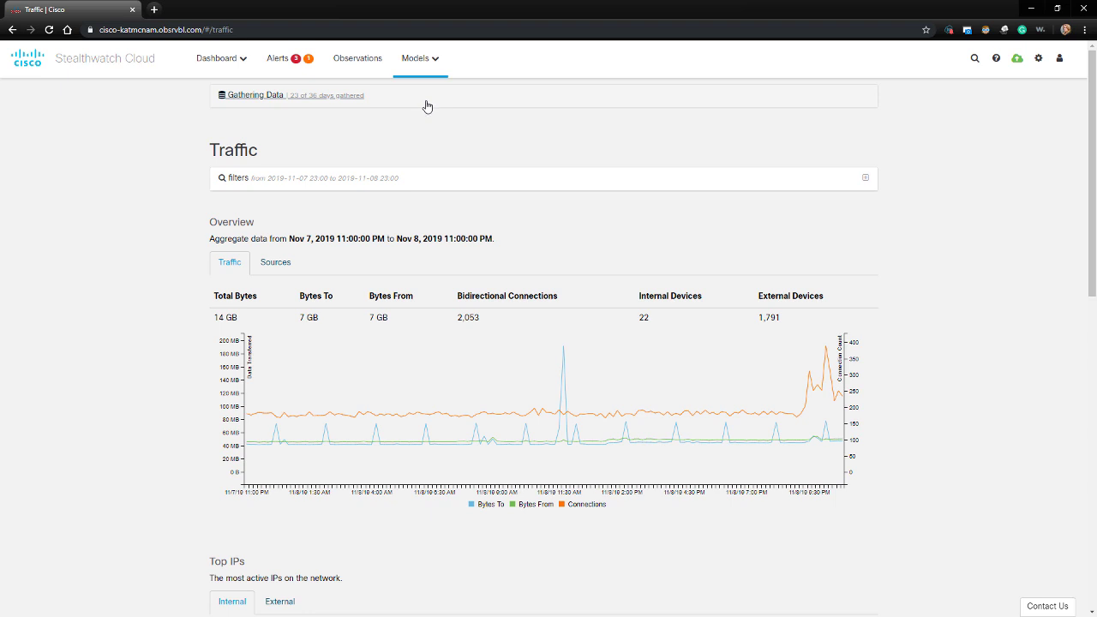
mouse_move(265, 385)
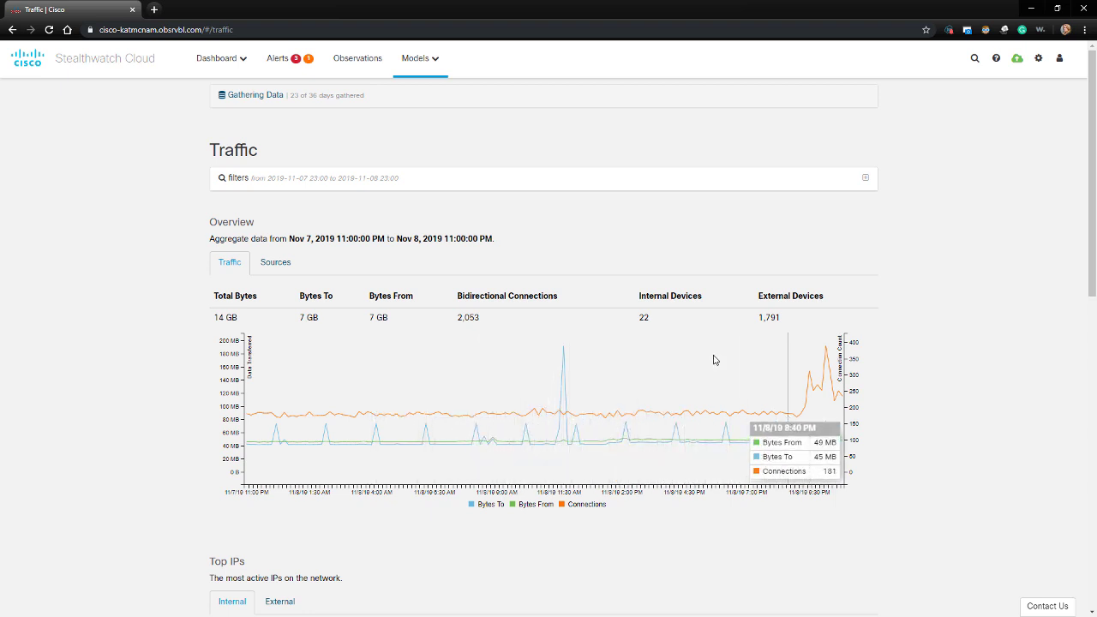
left_click(268, 265)
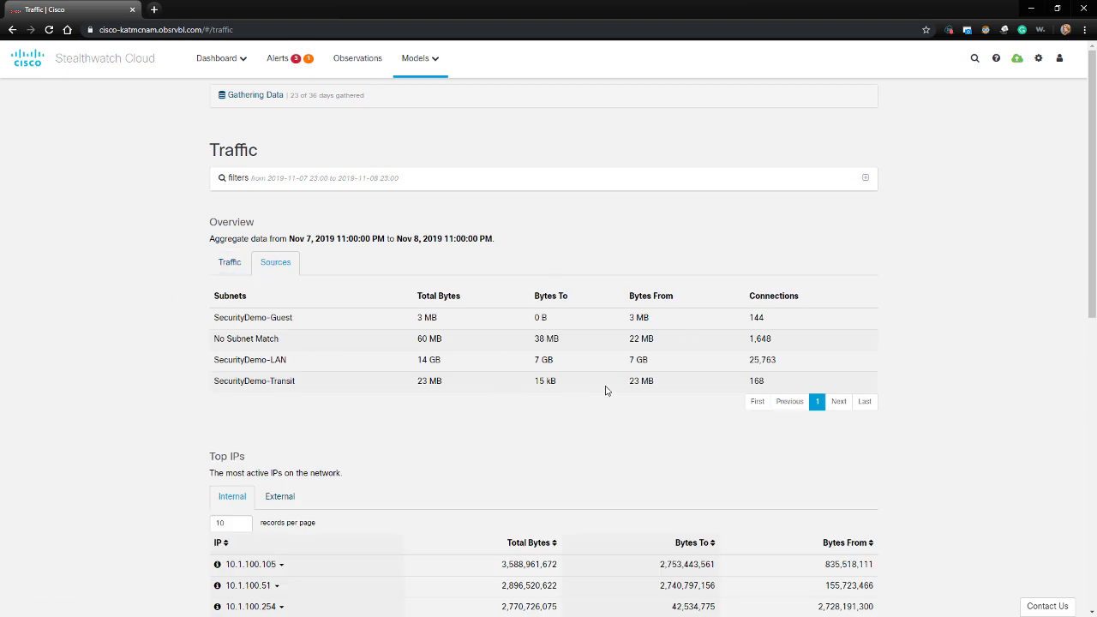
- Download the internal Top IPs table as a CSV file
scroll(608, 383, "down", 3)
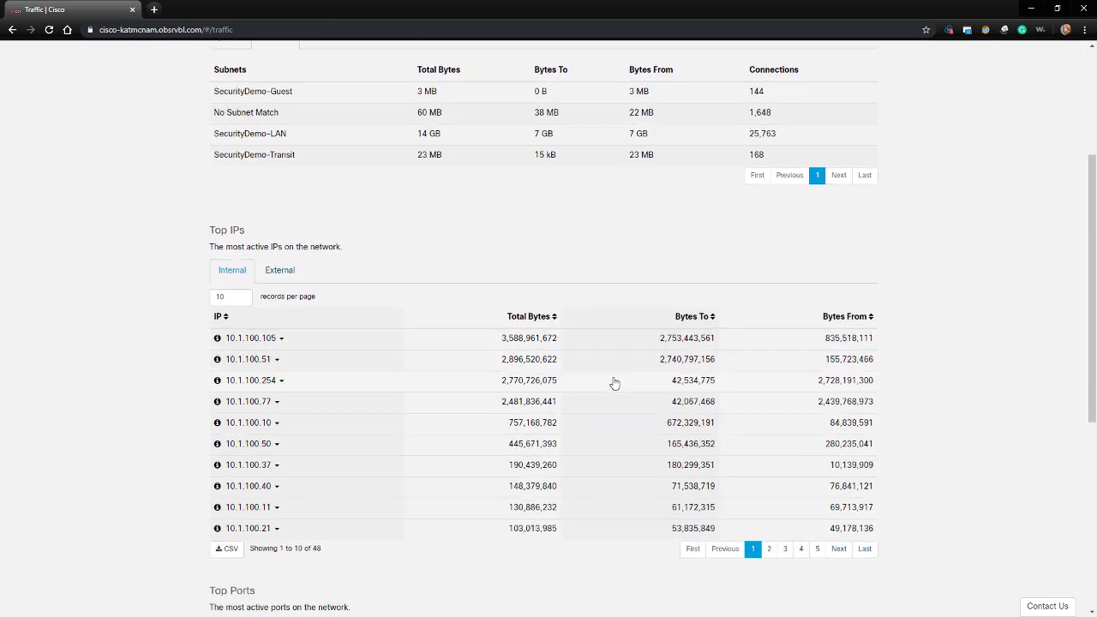
scroll(614, 383, "down", 1)
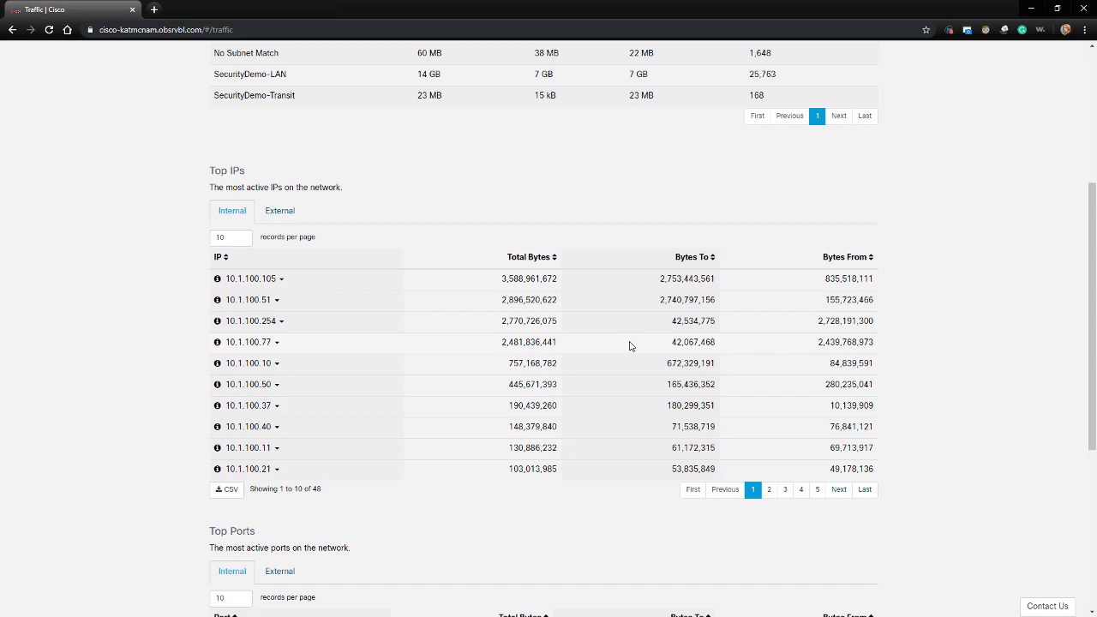
scroll(629, 345, "down", 5)
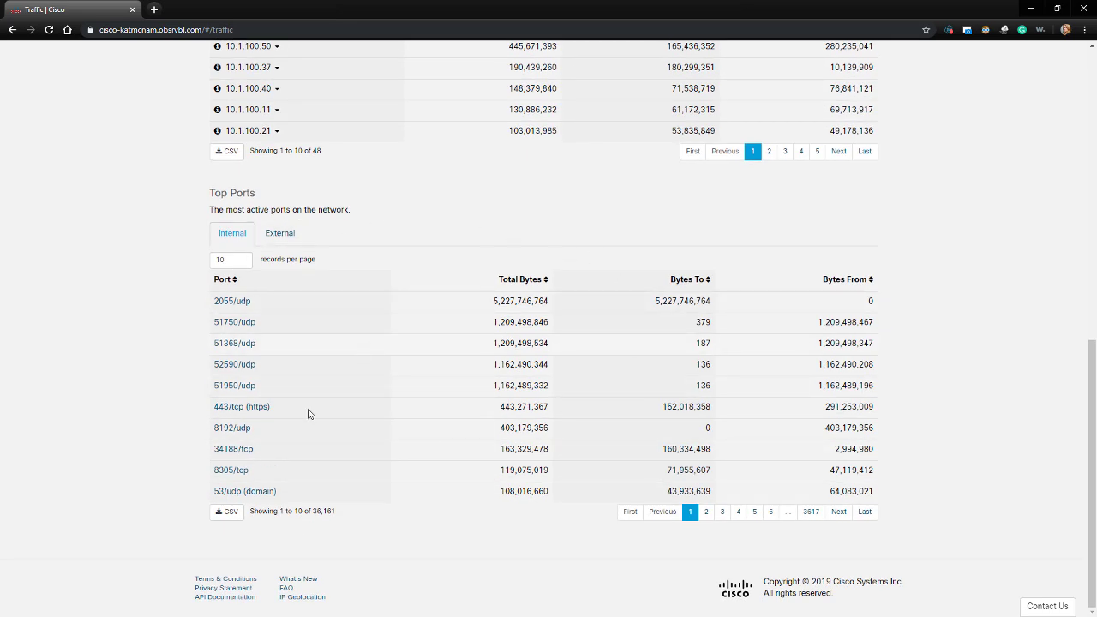
left_click(229, 161)
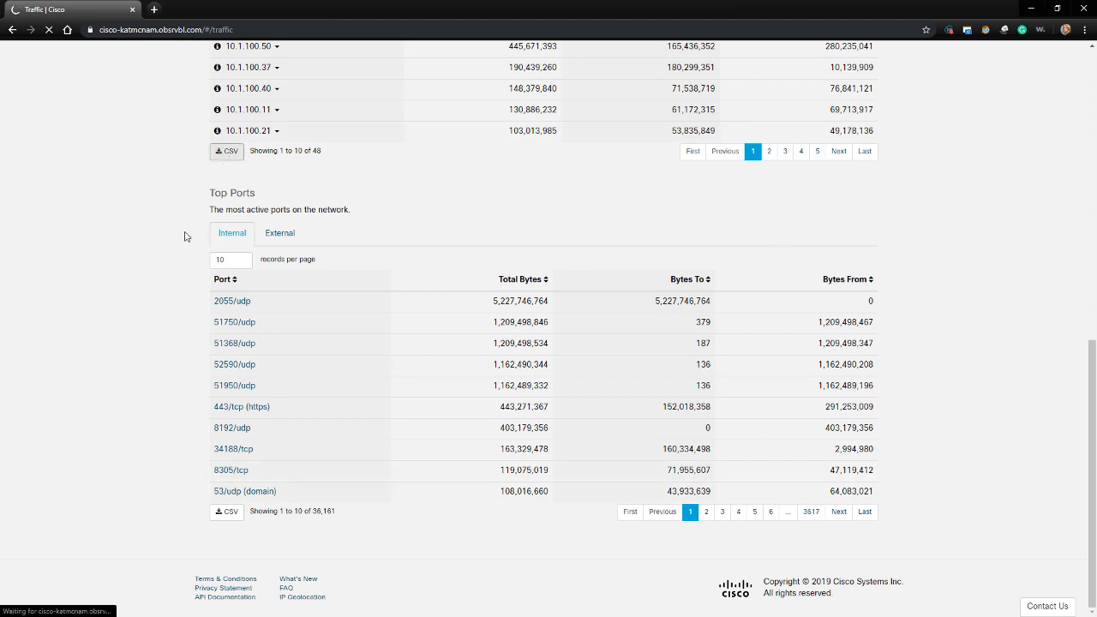
scroll(187, 236, "up", 8)
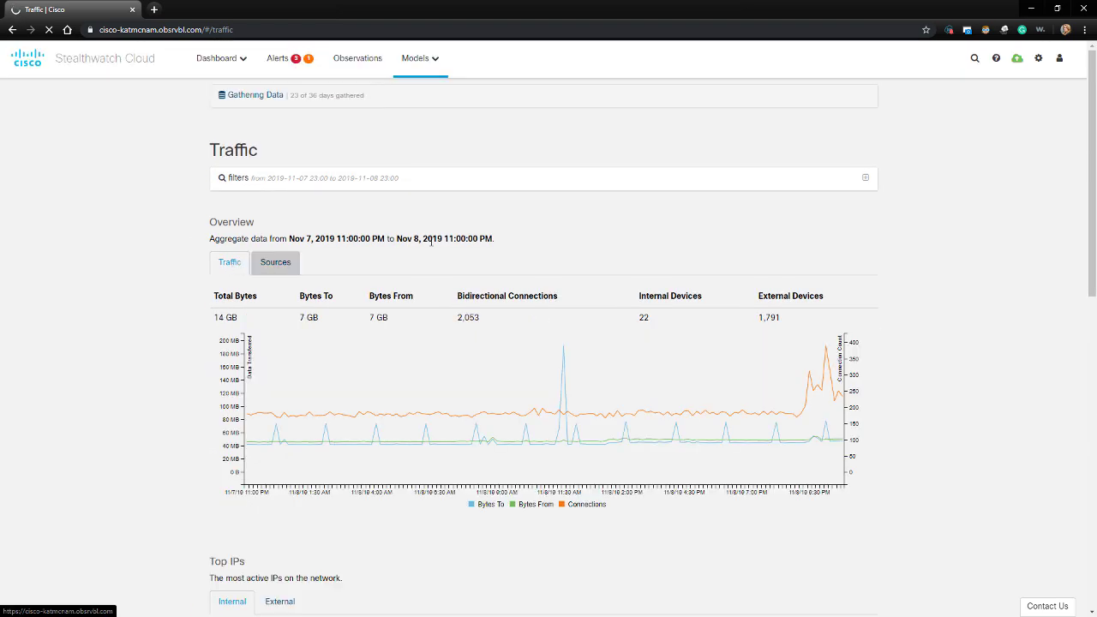
- Open Session Traffic and filter sessions by Connected IP 10.1.100.40
left_click(419, 57)
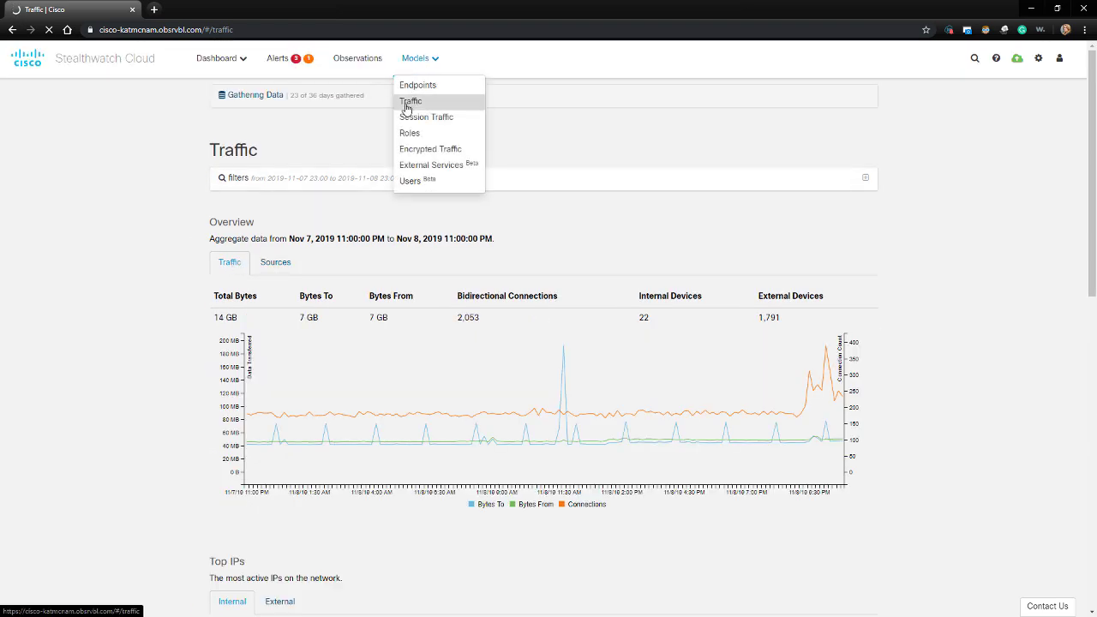
left_click(410, 115)
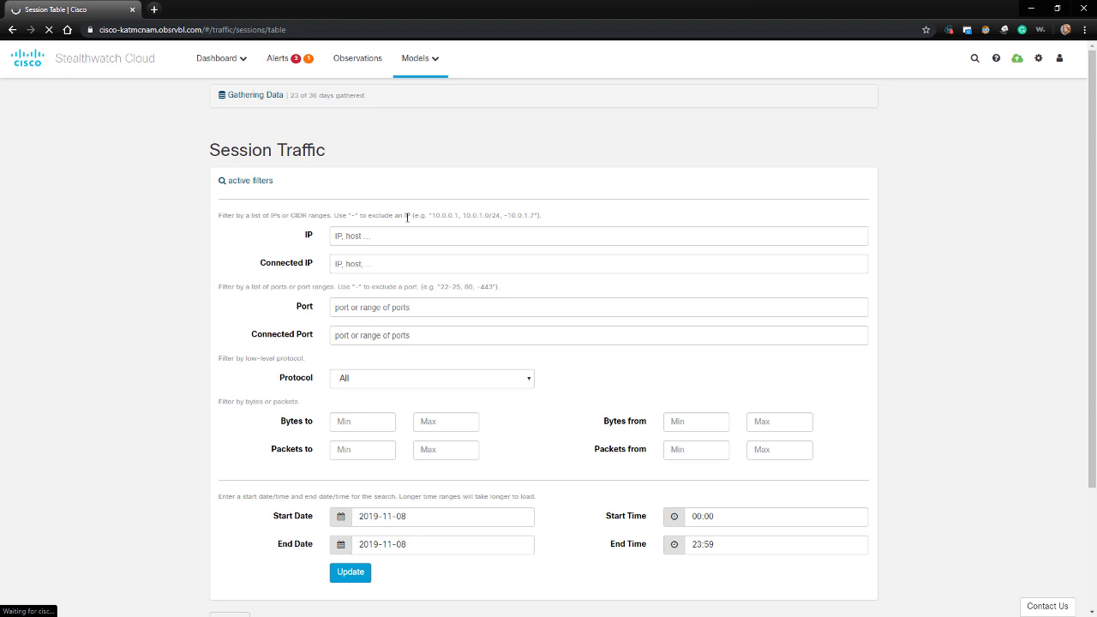
left_click(397, 229)
type("1")
key("BackSpace")
key("Tab")
type("10")
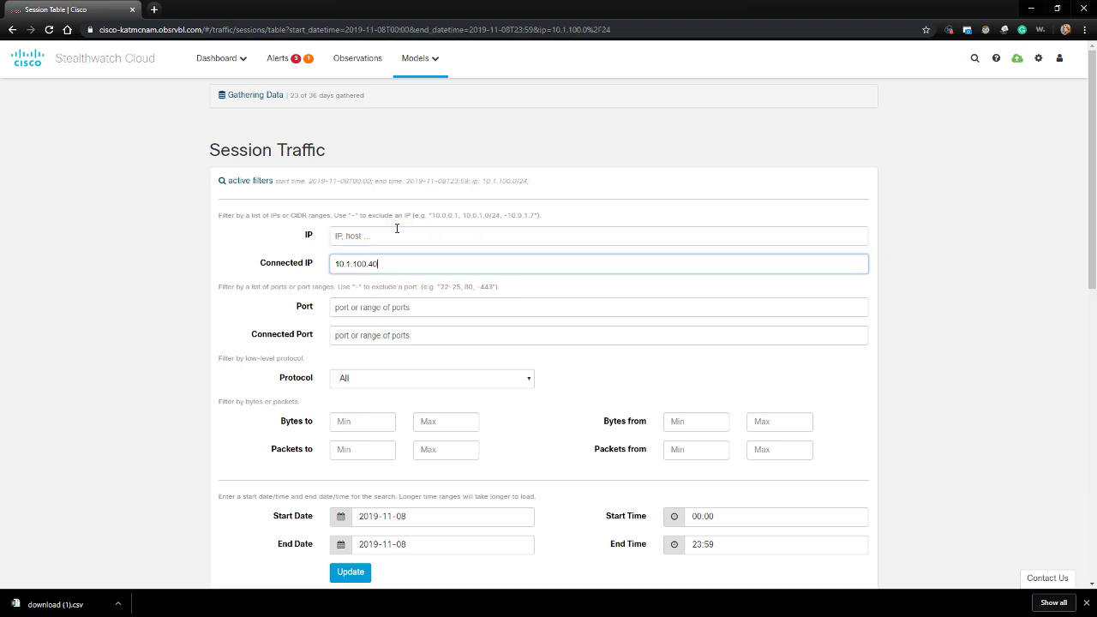
key("Return")
left_click(364, 576)
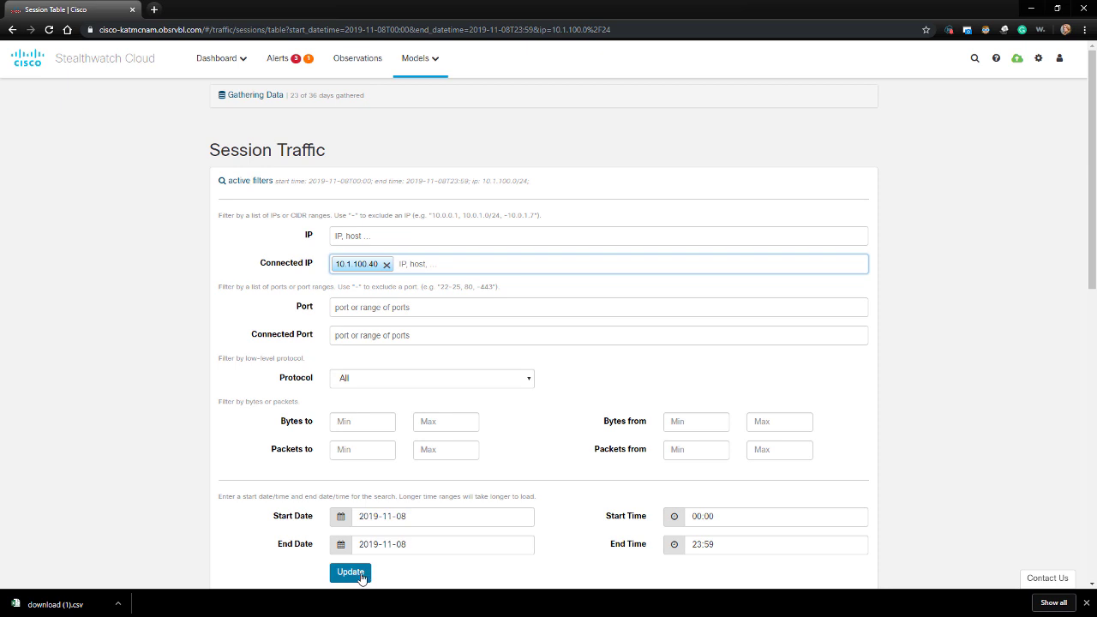
- Set the search end time to 11:50 and reload the session results
left_click(729, 544)
scroll(744, 477, "down", 2)
left_click(724, 464)
left_click(353, 402)
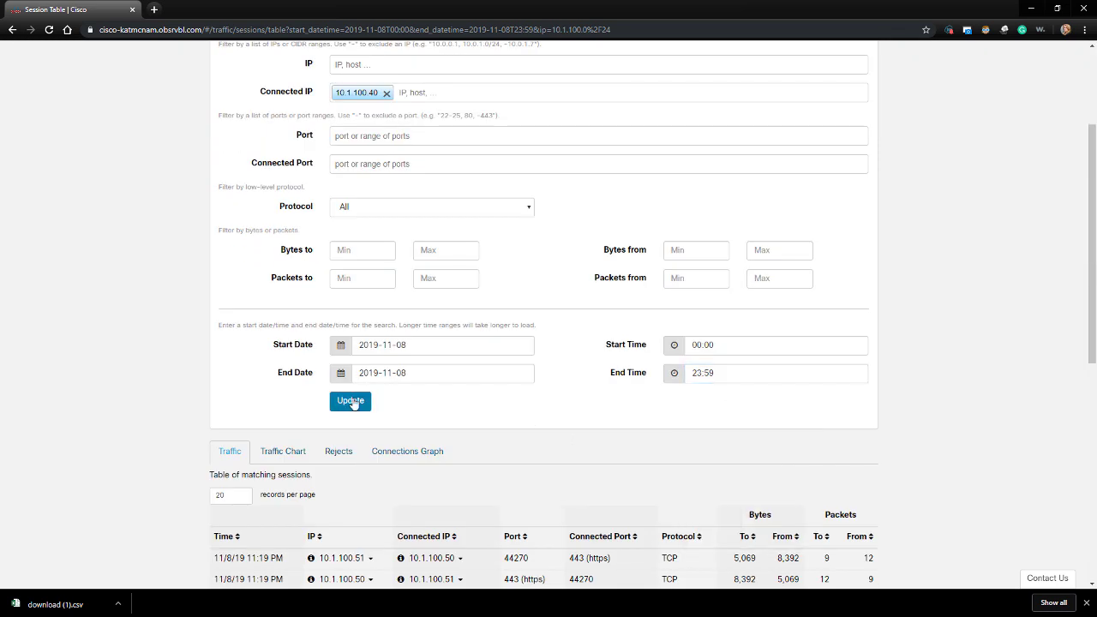
left_click(628, 374)
left_click(727, 442)
left_click(712, 460)
left_click(349, 403)
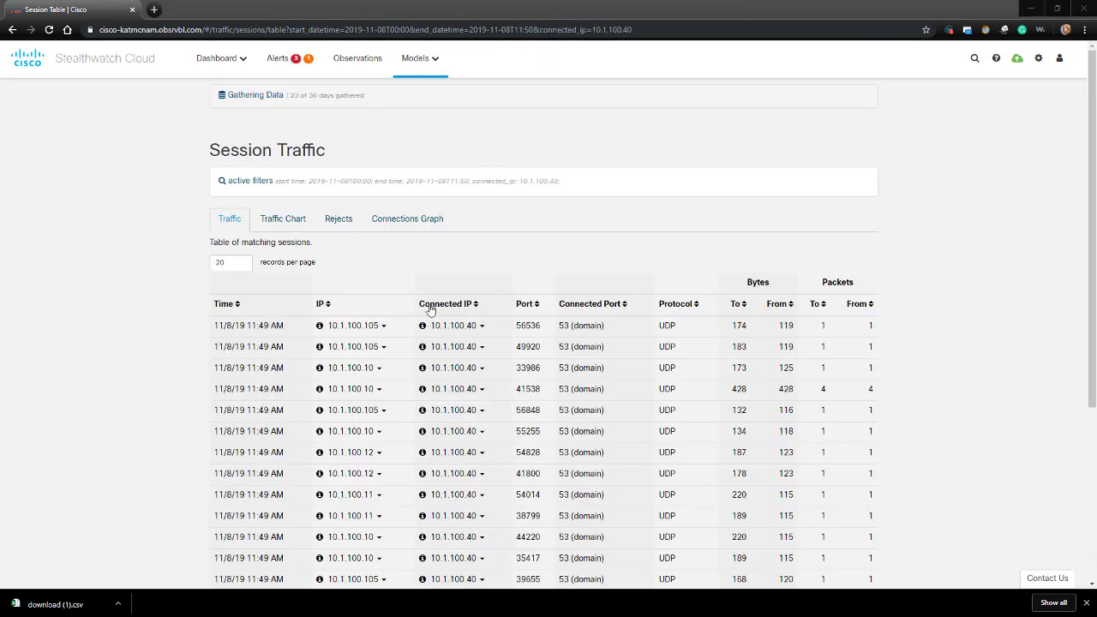
- View the Traffic Chart and Rejects, then graph only the largest 50 connections
scroll(451, 343, "down", 2)
scroll(452, 393, "up", 2)
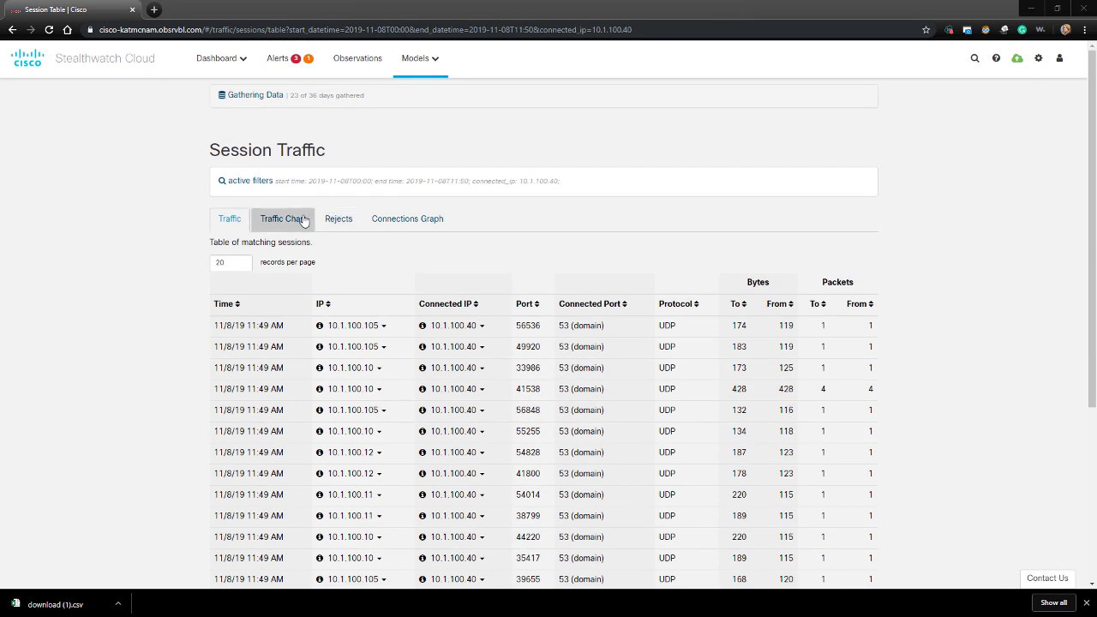
left_click(303, 220)
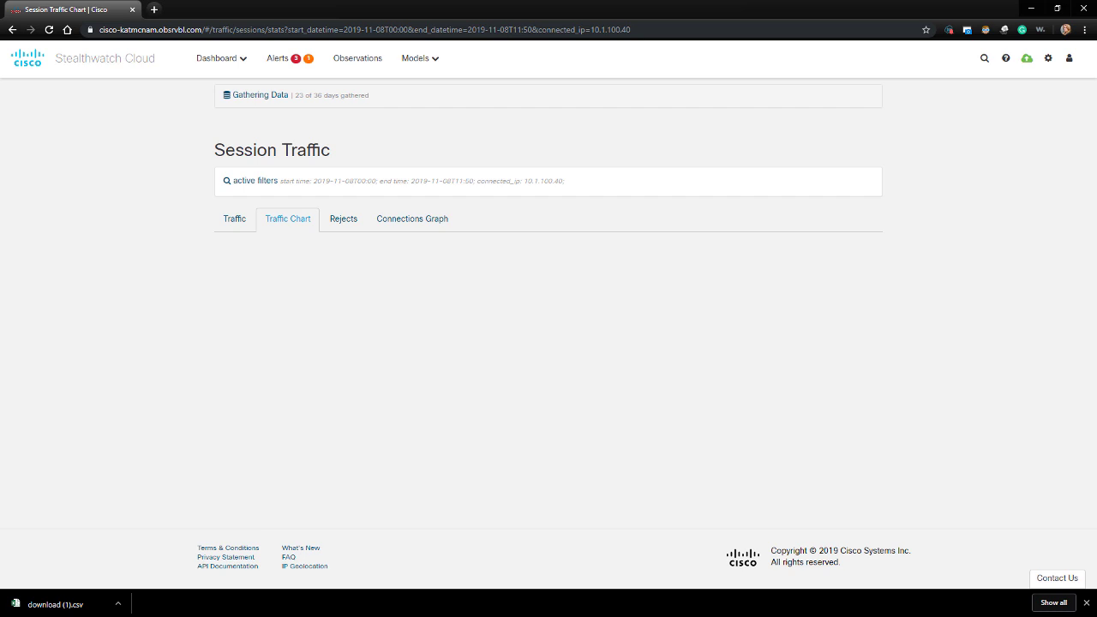
left_click(334, 222)
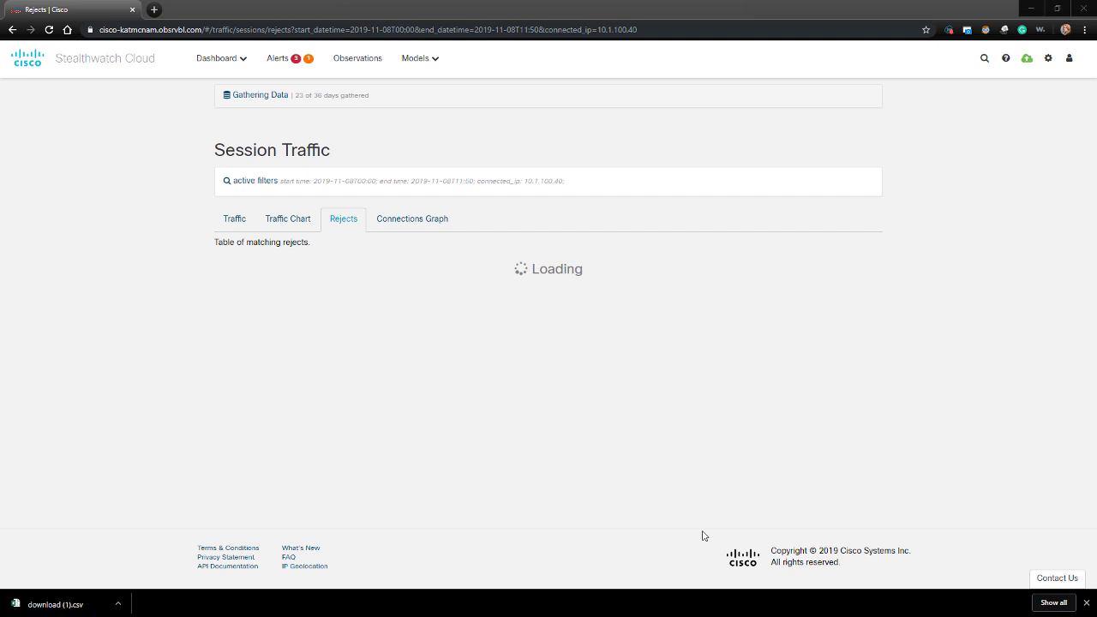
left_click(403, 225)
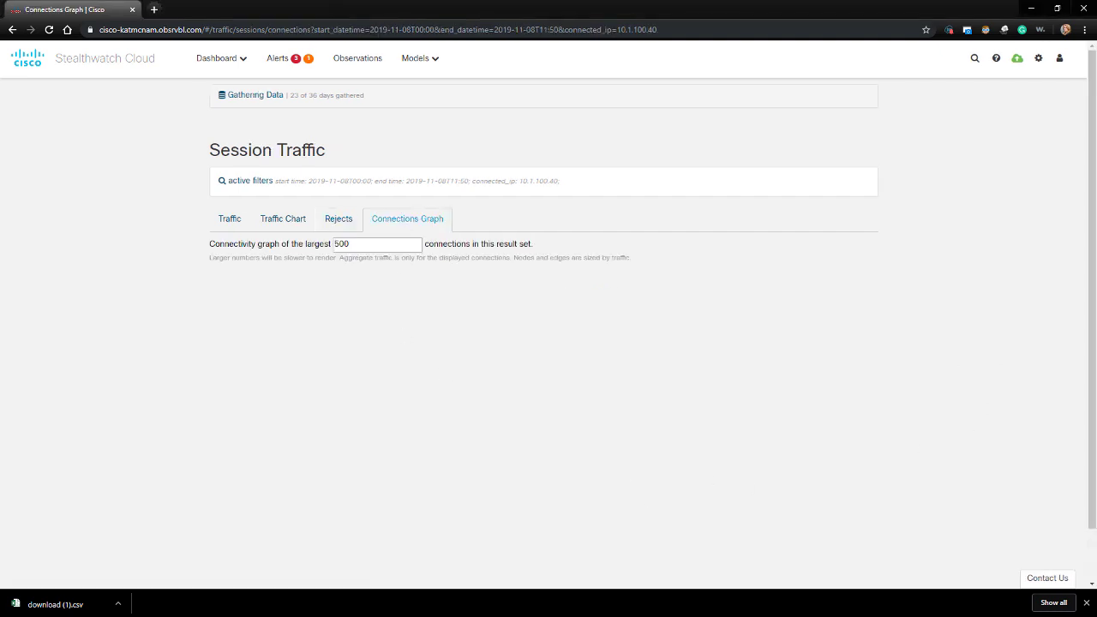
left_click(369, 243)
key("Return")
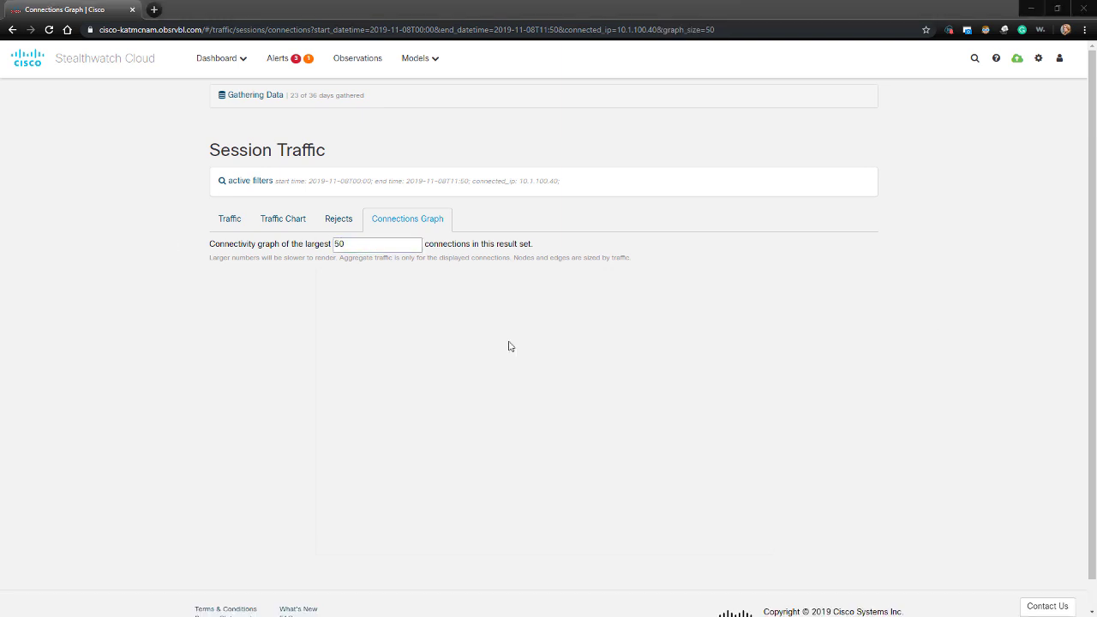
- On the Roles page, select Amazon EC2 Instance and inspect its matching source
left_click(414, 60)
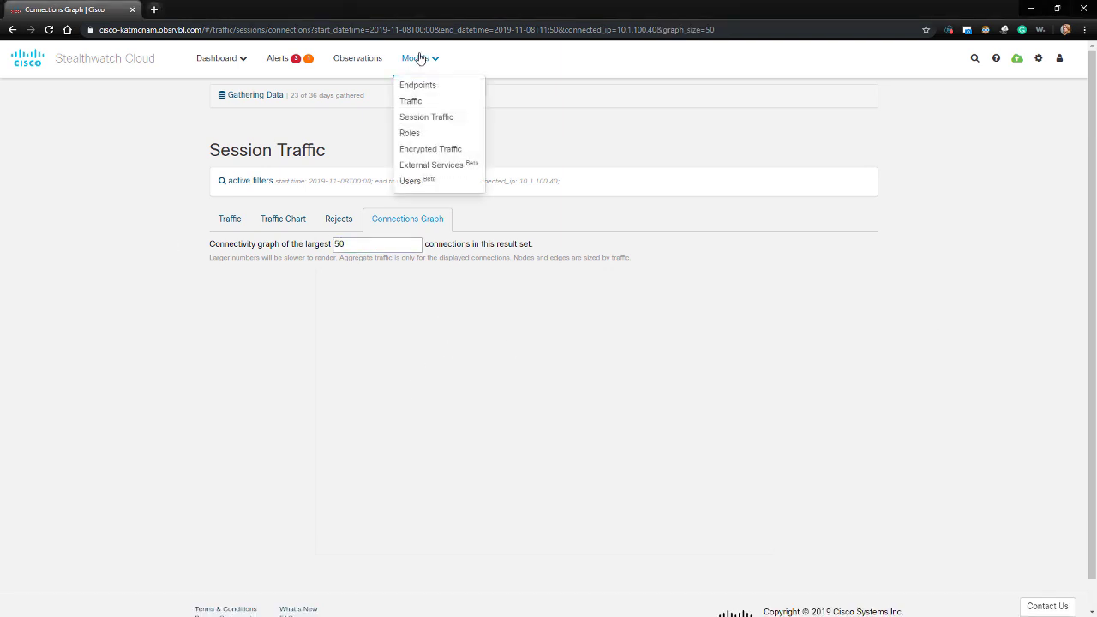
left_click(420, 135)
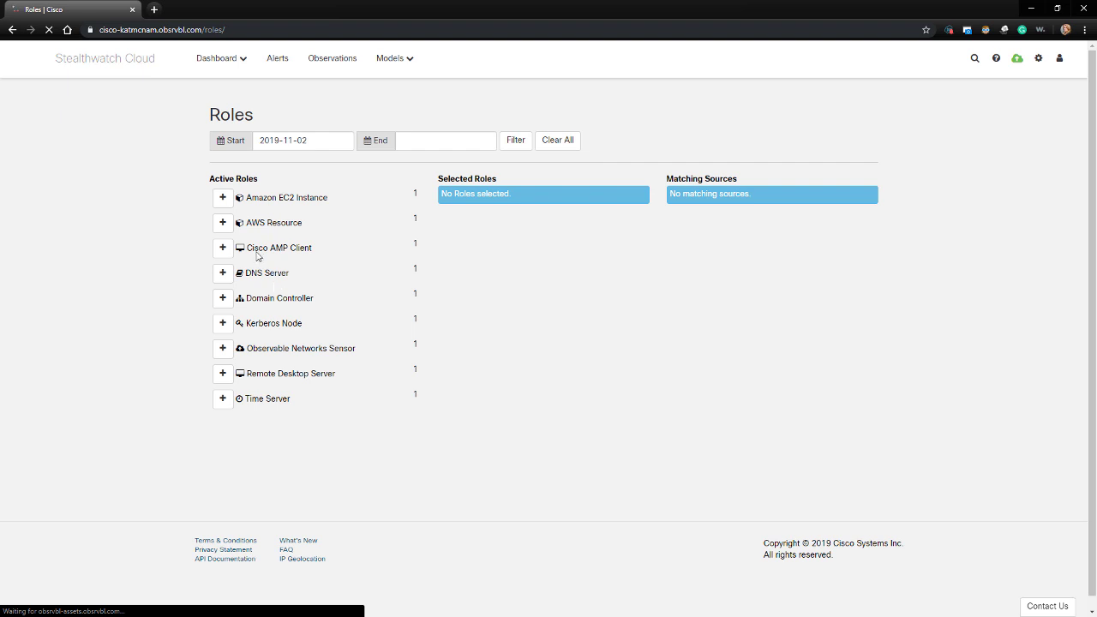
left_click(228, 233)
left_click(453, 232)
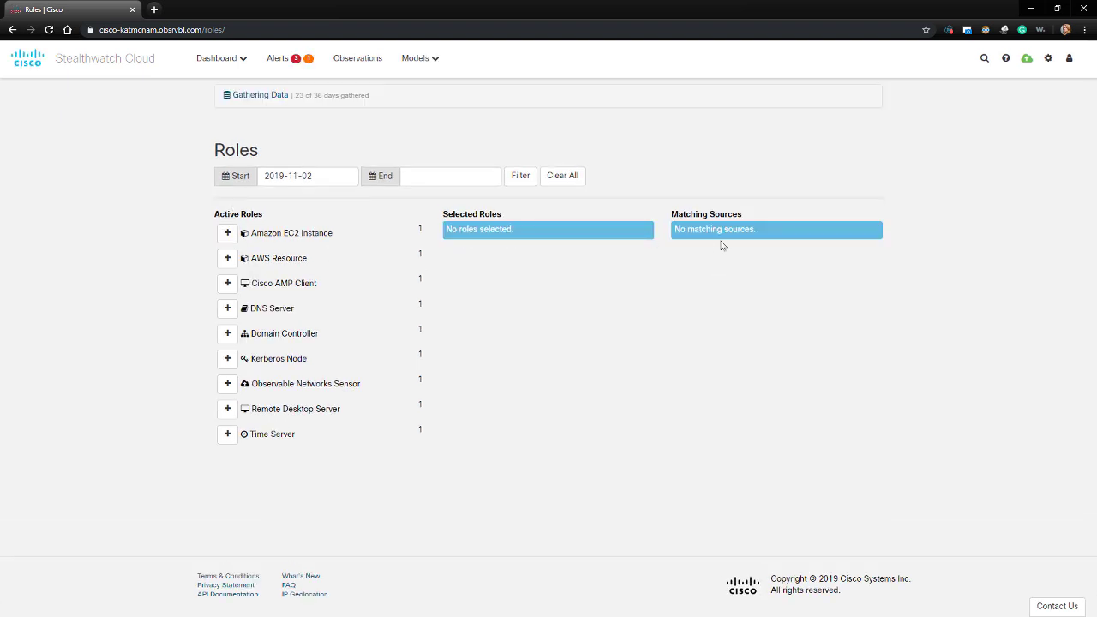
left_click(228, 233)
mouse_move(728, 230)
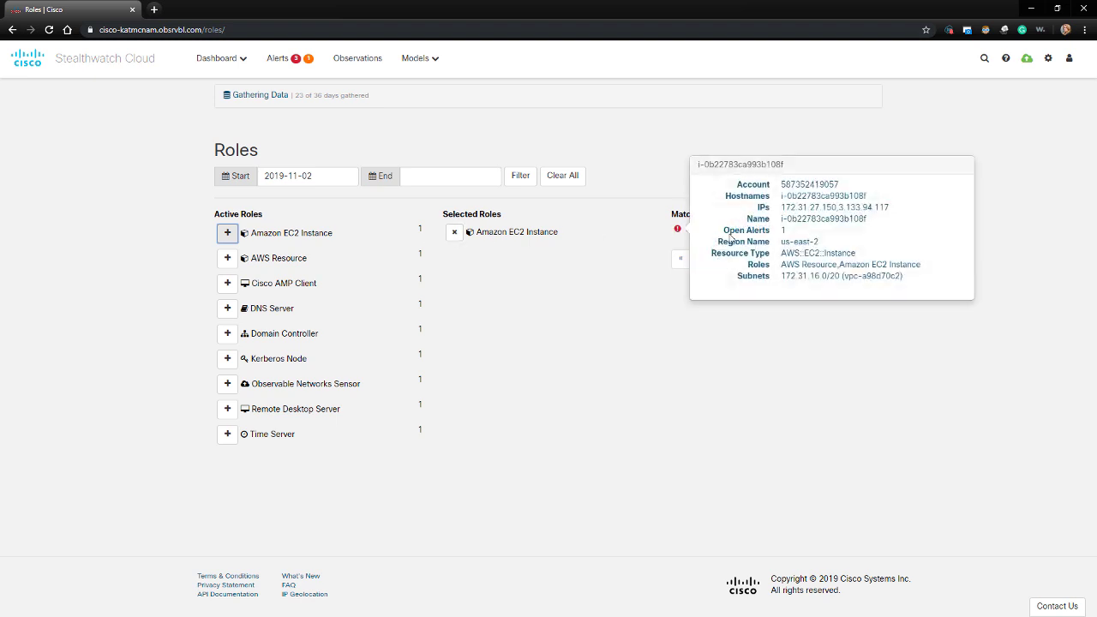
mouse_move(678, 232)
- Add Cisco AMP Client and DNS Server roles and inspect the matching sources' roles
left_click(226, 283)
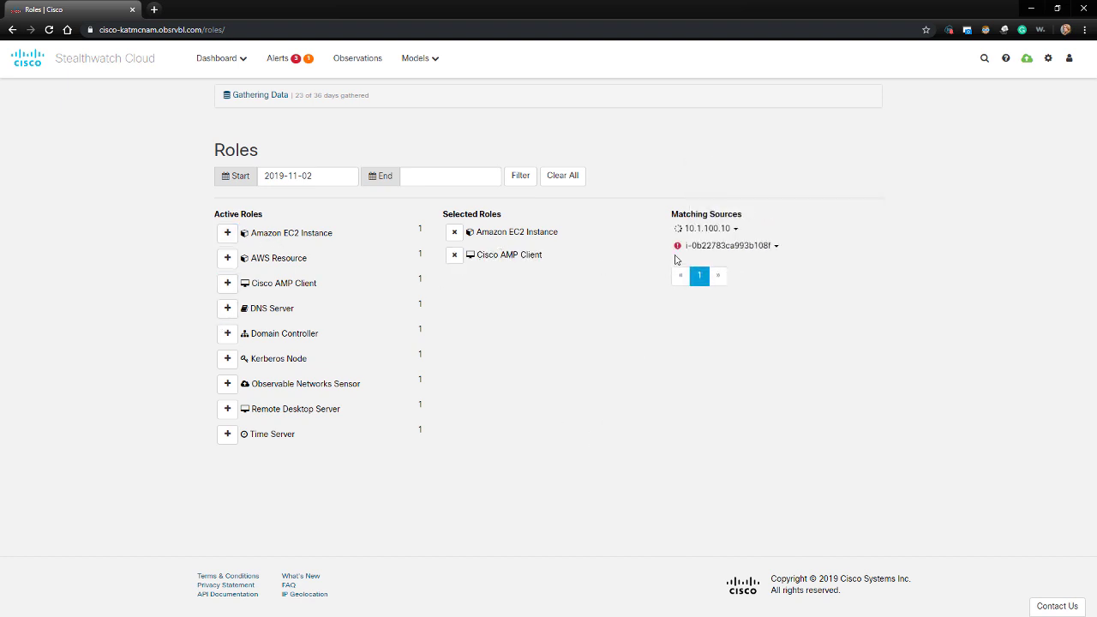
mouse_move(678, 230)
left_click(227, 308)
mouse_move(678, 232)
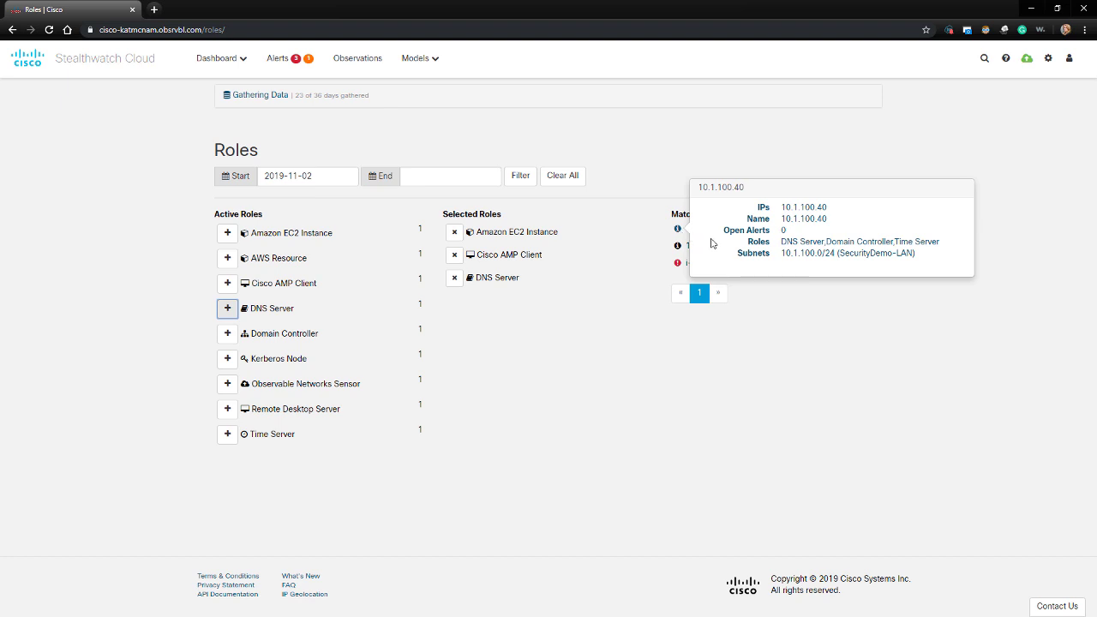
left_click_drag(779, 246, 946, 246)
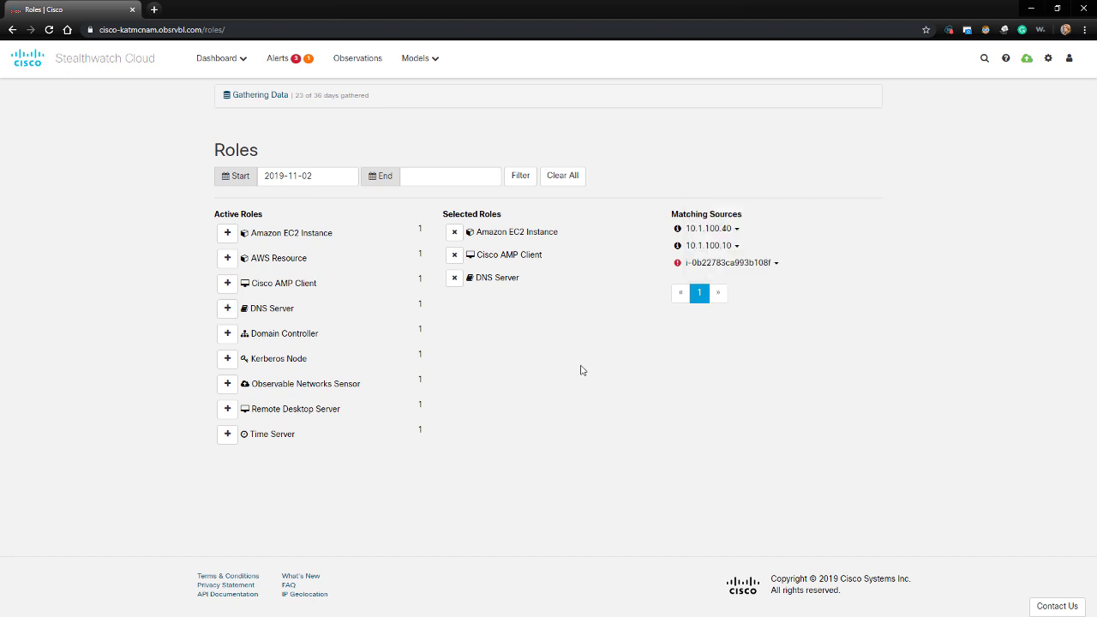
- Load Encrypted Traffic for dates 2019-11-01 through 2019-11-08
left_click(437, 65)
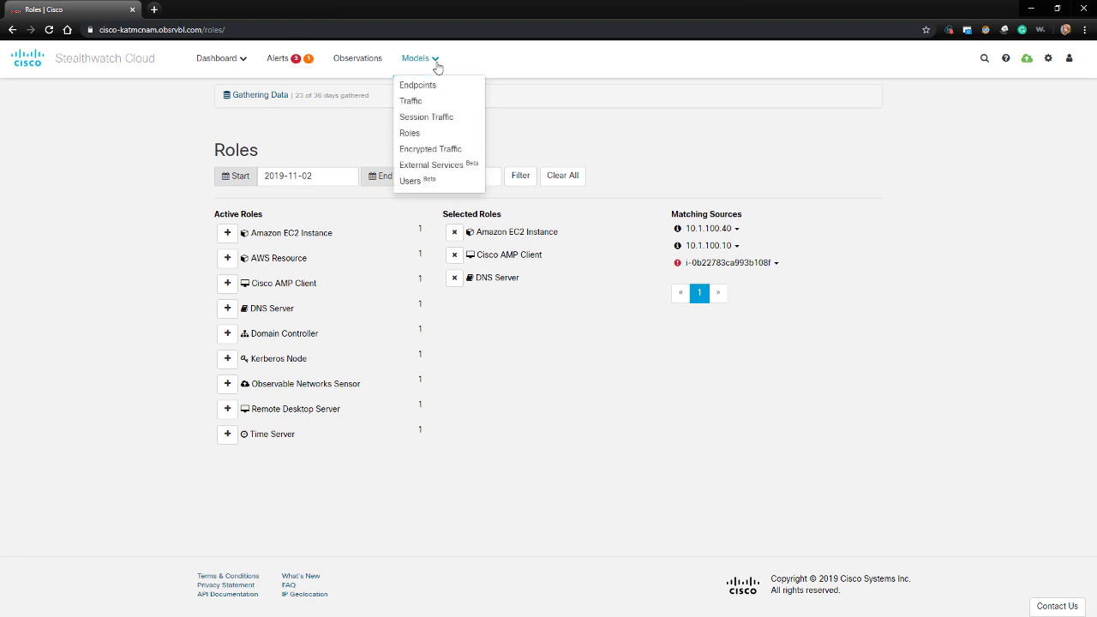
left_click(445, 149)
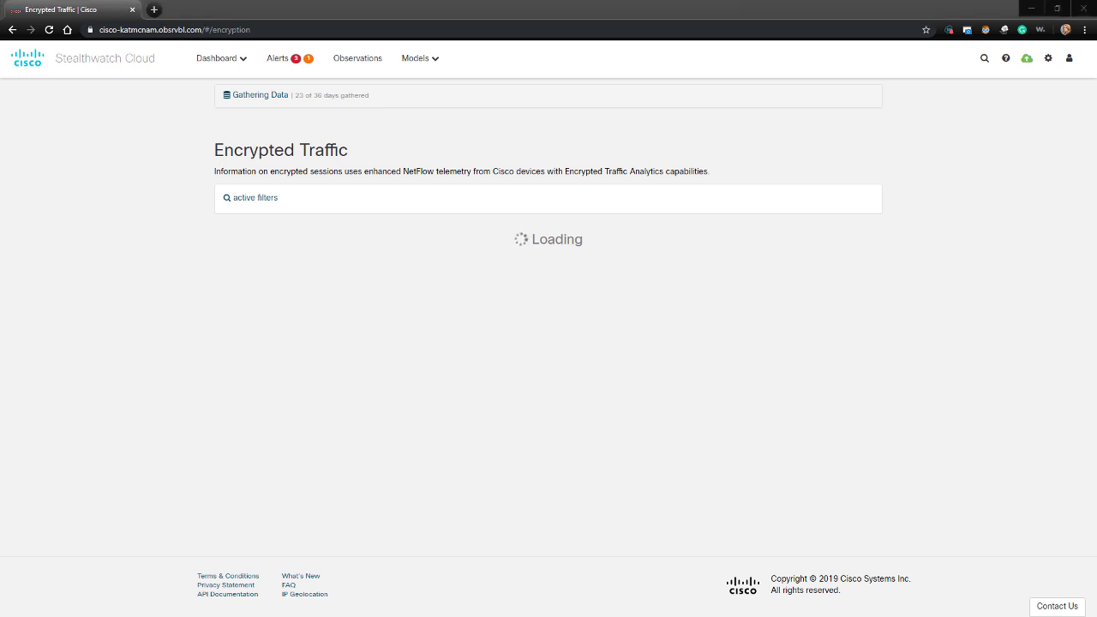
left_click(248, 202)
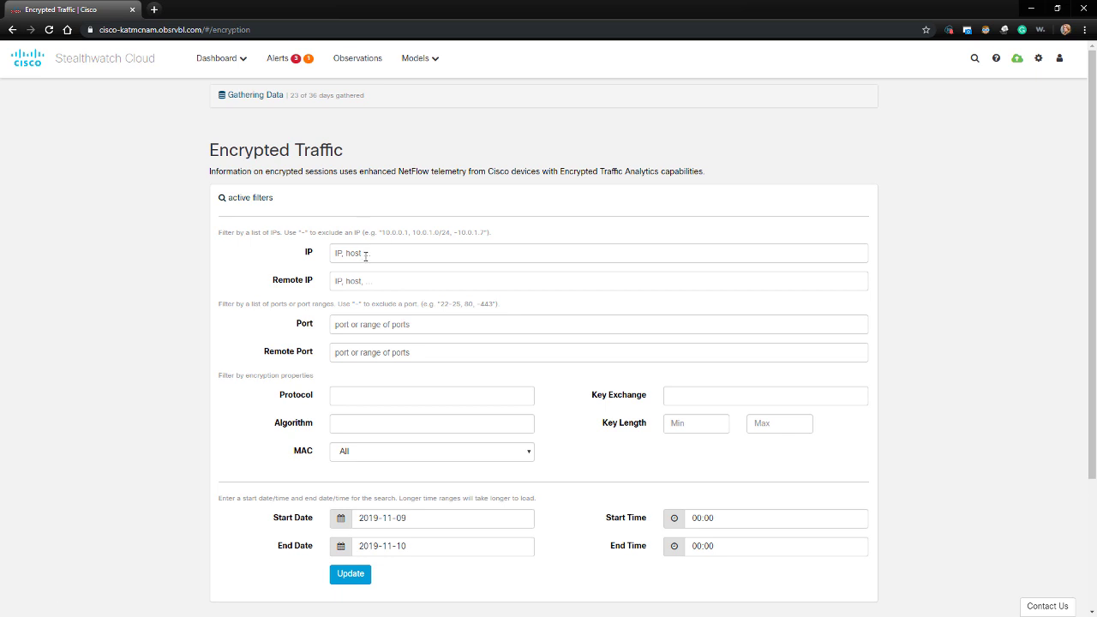
left_click(461, 549)
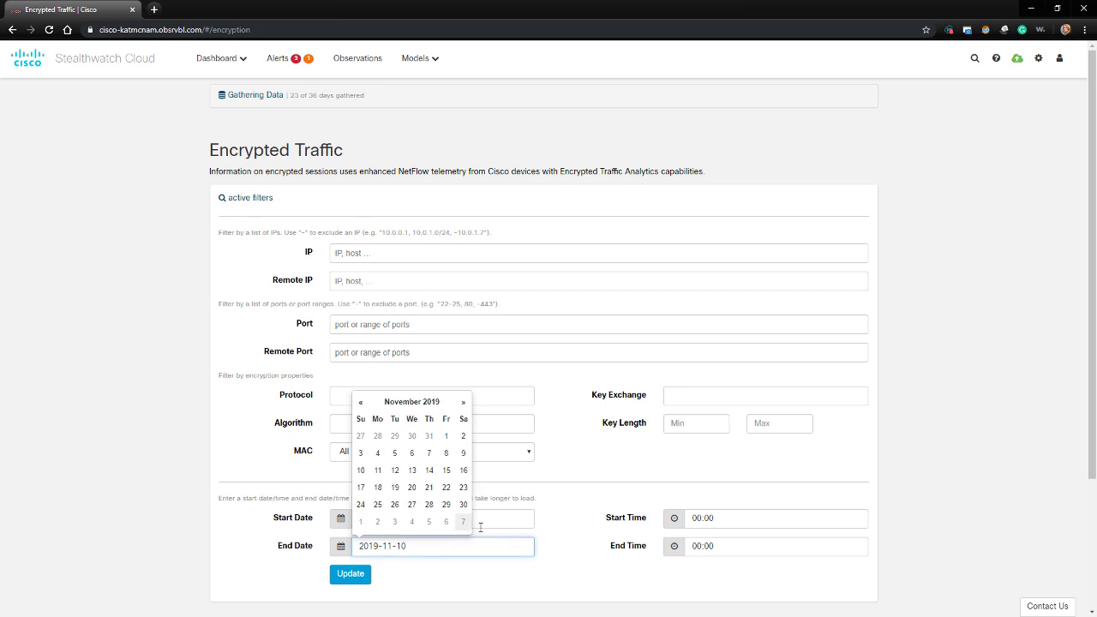
left_click(470, 519)
left_click(445, 408)
left_click(404, 575)
left_click(416, 547)
left_click(444, 455)
left_click(344, 576)
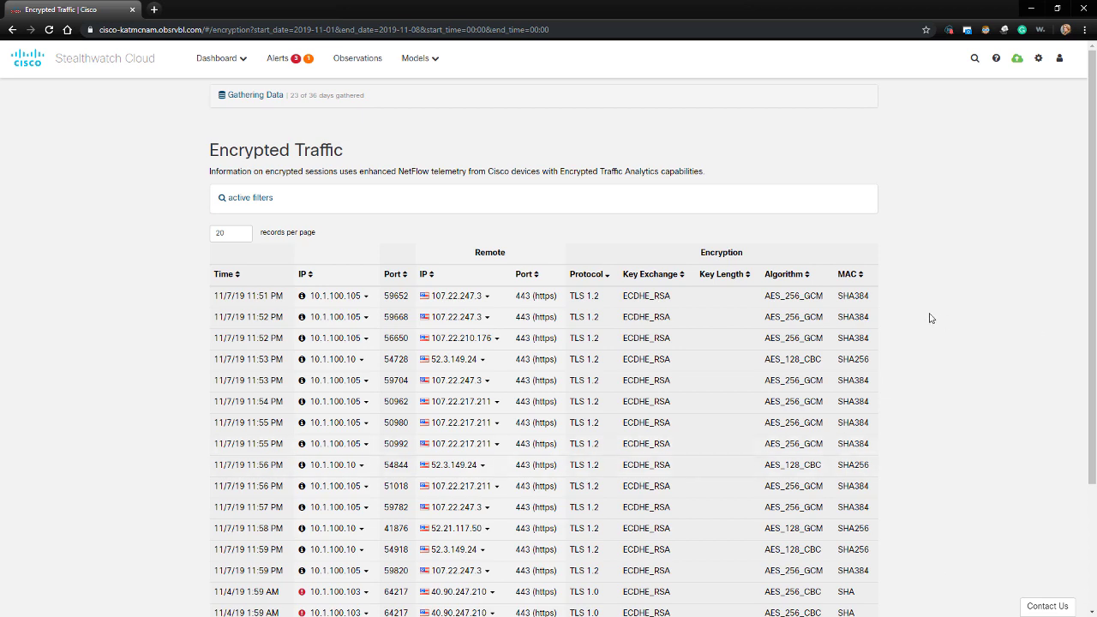
- Scroll through the encrypted traffic results to check the total record count
scroll(918, 308, "down", 3)
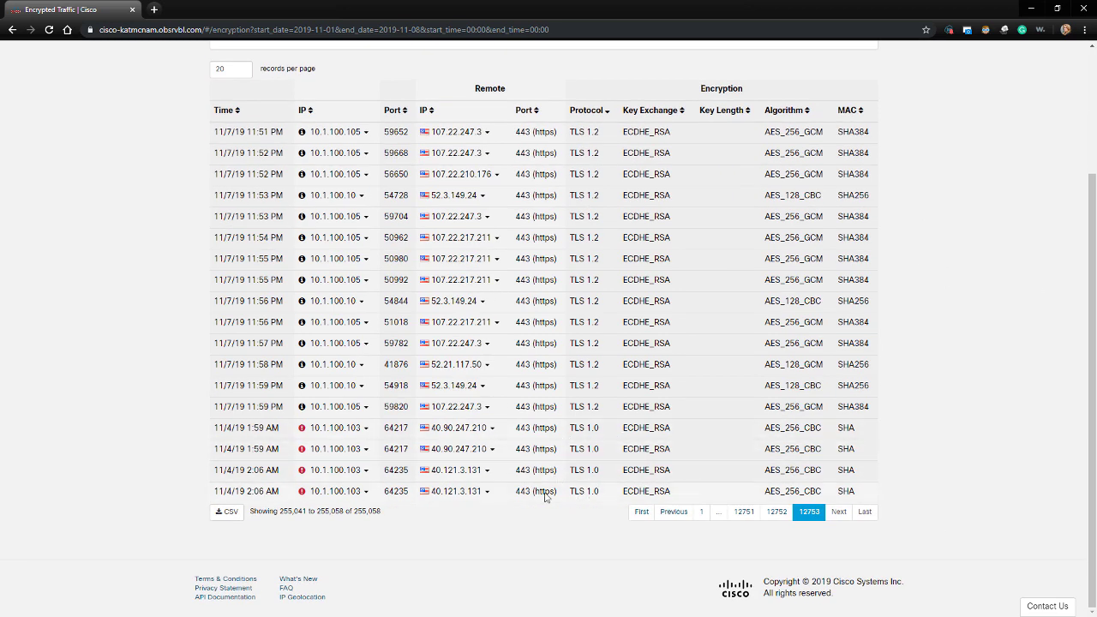
left_click_drag(328, 510, 382, 514)
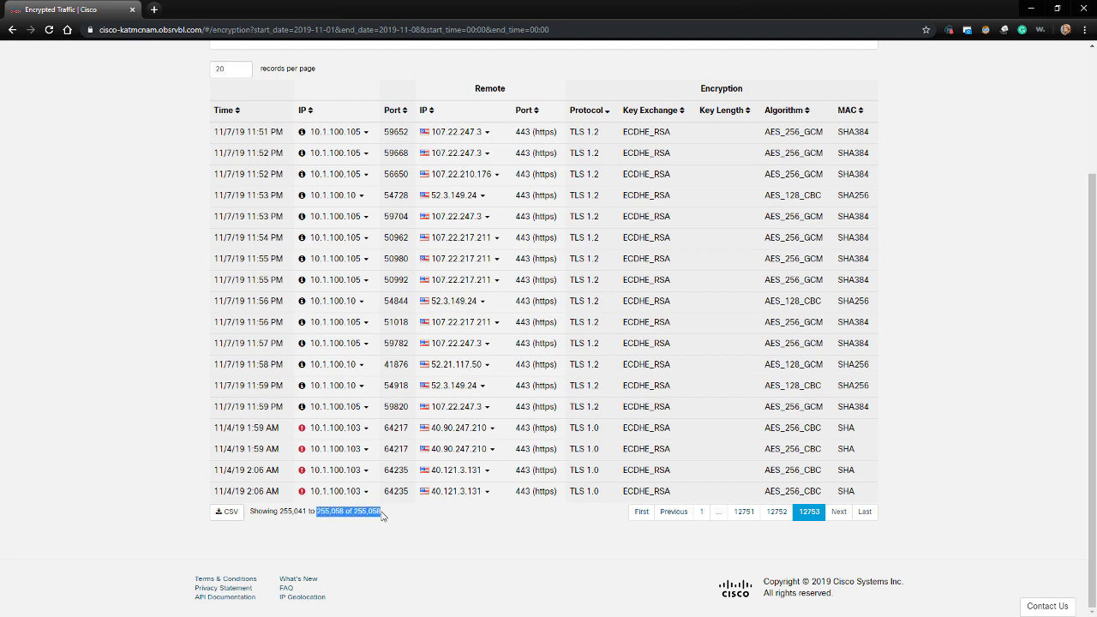
left_click(429, 561)
scroll(428, 559, "up", 3)
- On External Services, select BackBlaze, Box.com, Crashplan, Datto, Dropbox, Mozy, GoToServices, LogMeIn, Facebook, GitHub
mouse_move(412, 69)
left_click(425, 166)
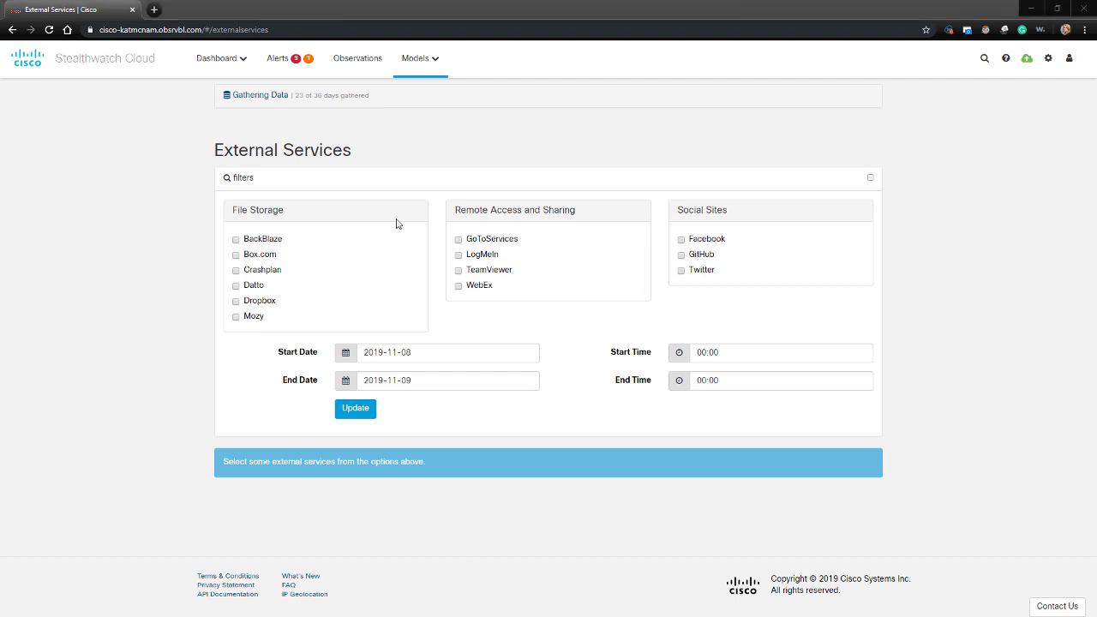
left_click(236, 240)
left_click(236, 256)
left_click(236, 270)
left_click(236, 285)
left_click(237, 301)
left_click(236, 317)
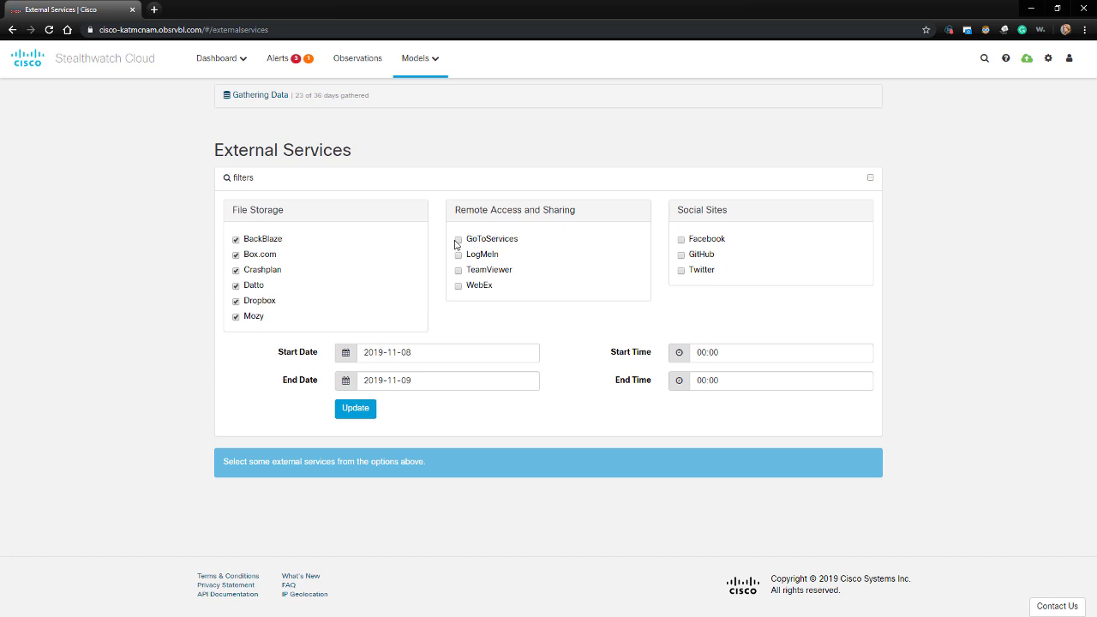
left_click(458, 240)
left_click(458, 255)
left_click(680, 240)
left_click(681, 255)
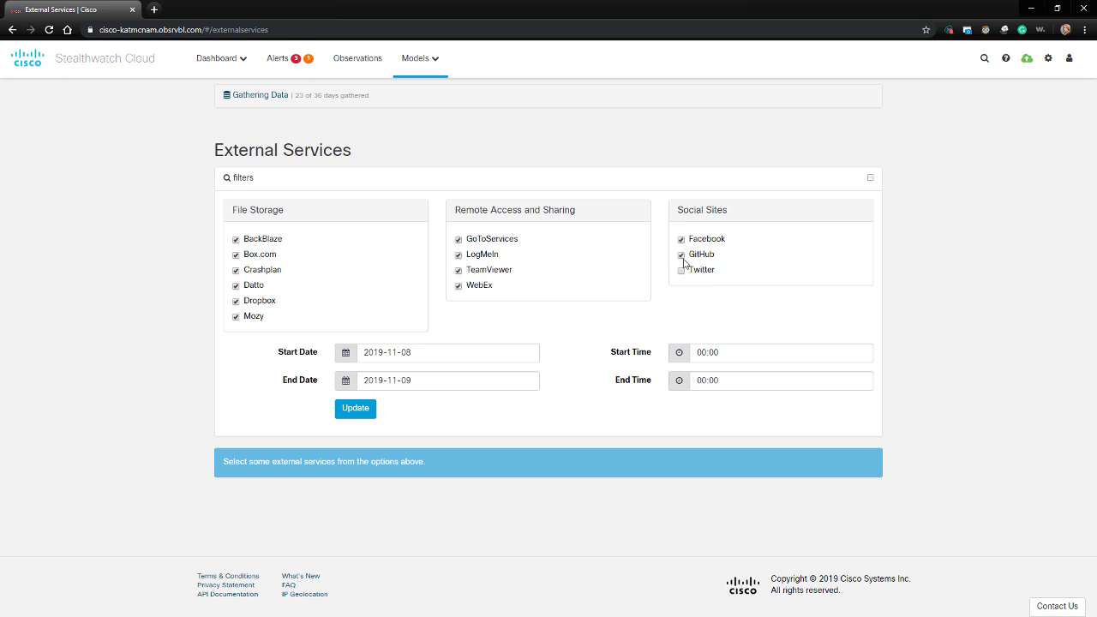
- Set the start date to 2019-11-01 and run the external services search
left_click(442, 351)
left_click(446, 244)
left_click(353, 411)
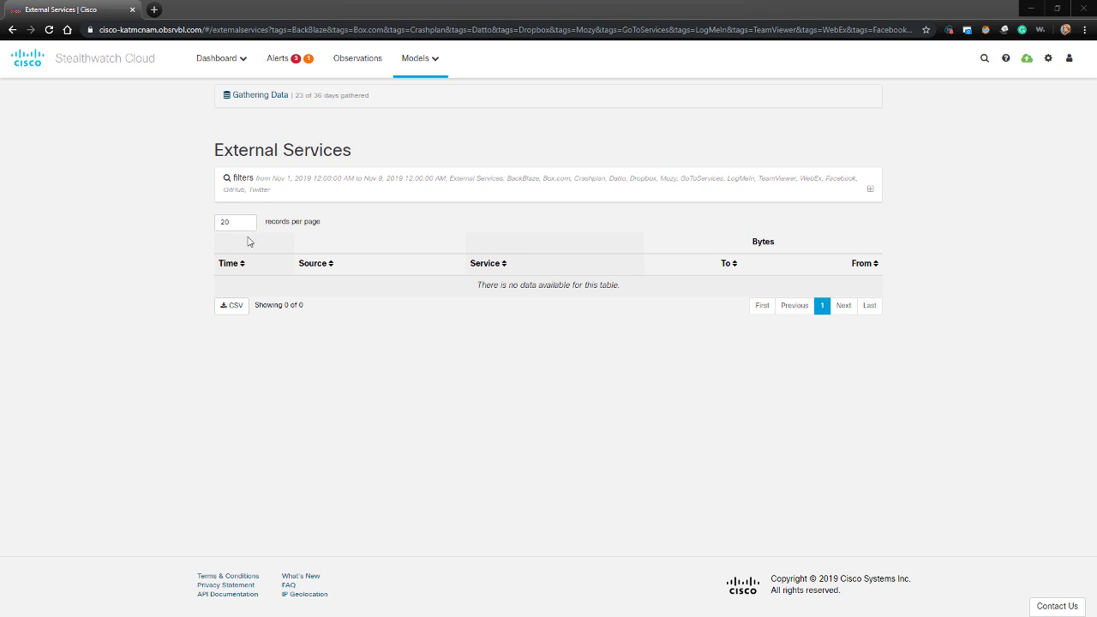
- Open the User Activity page and show the root user's single Amazon Web Services record
left_click(416, 58)
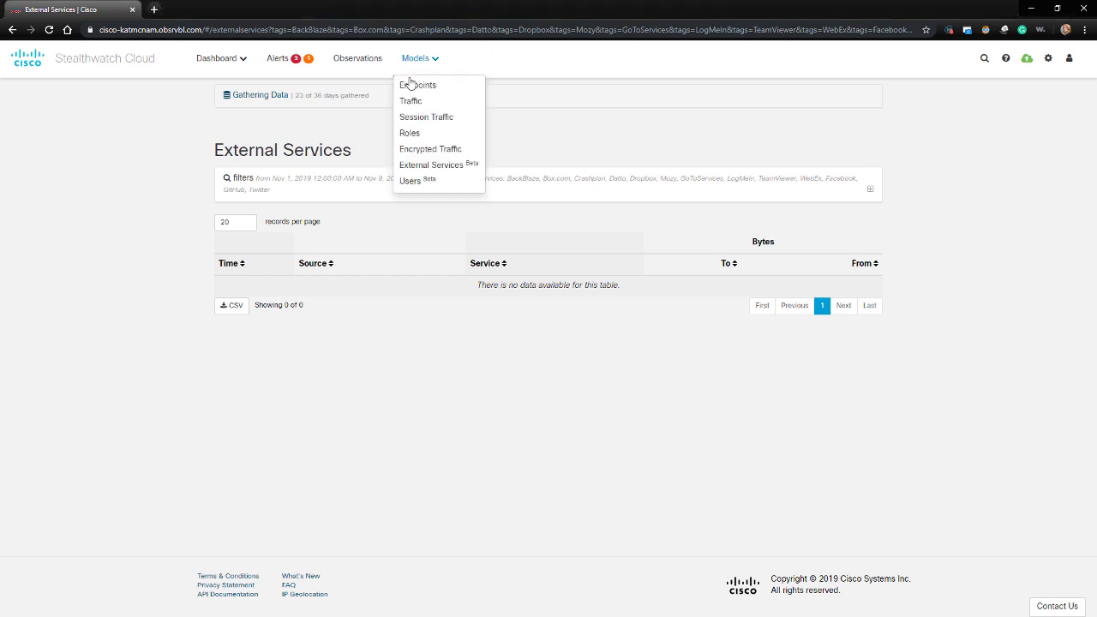
left_click(409, 182)
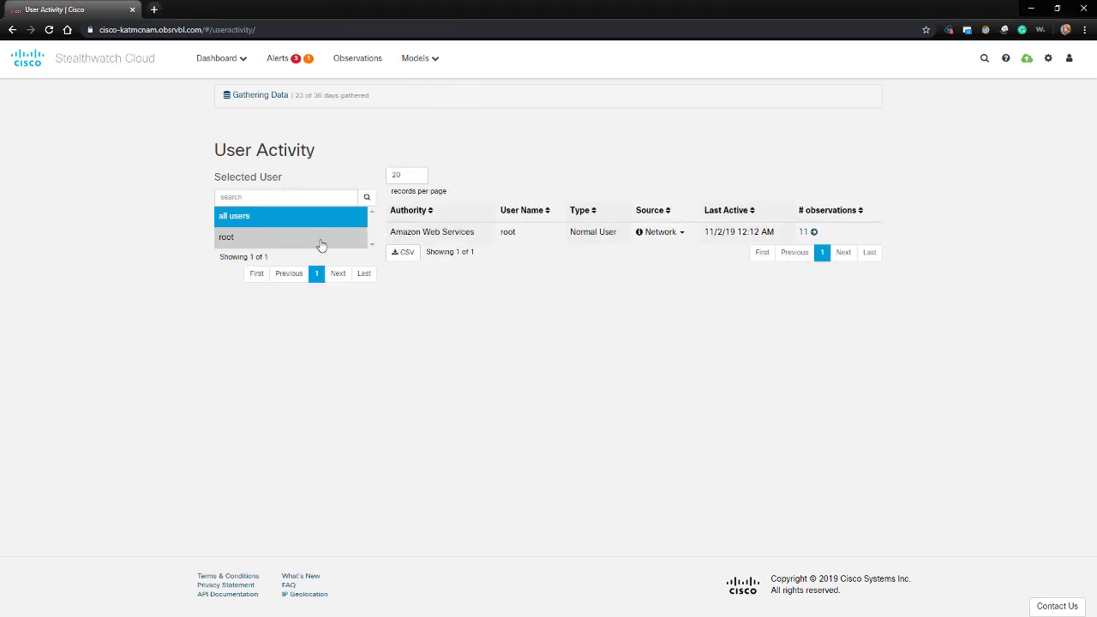
left_click(303, 242)
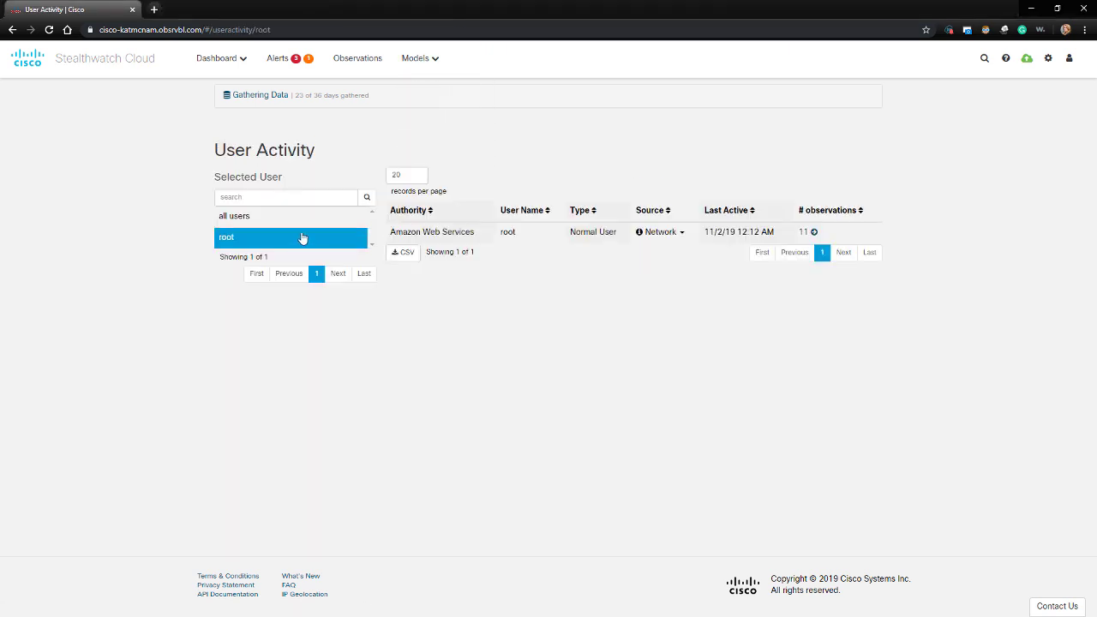
left_click(658, 232)
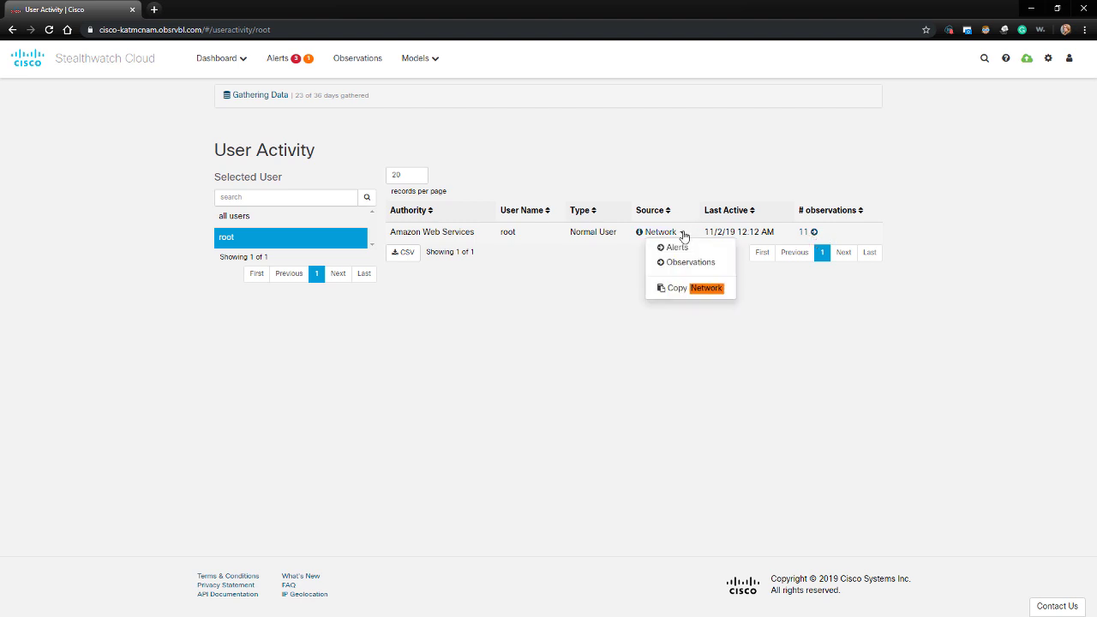
left_click(625, 354)
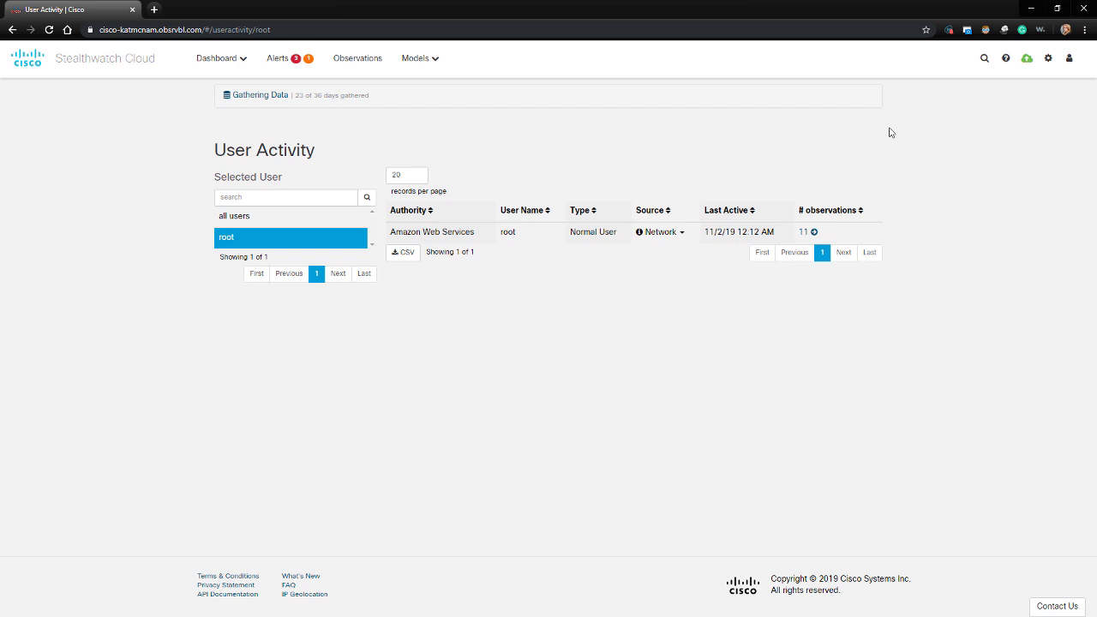
- Run a site-wide search for the IP address 10.1.100.40
left_click(985, 58)
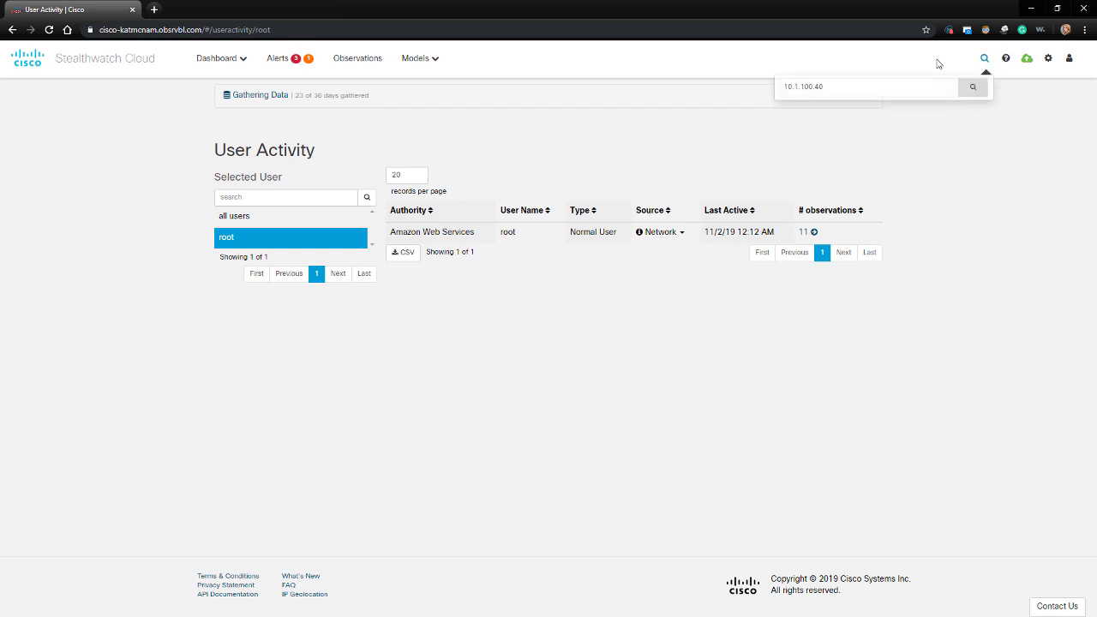
left_click(875, 92)
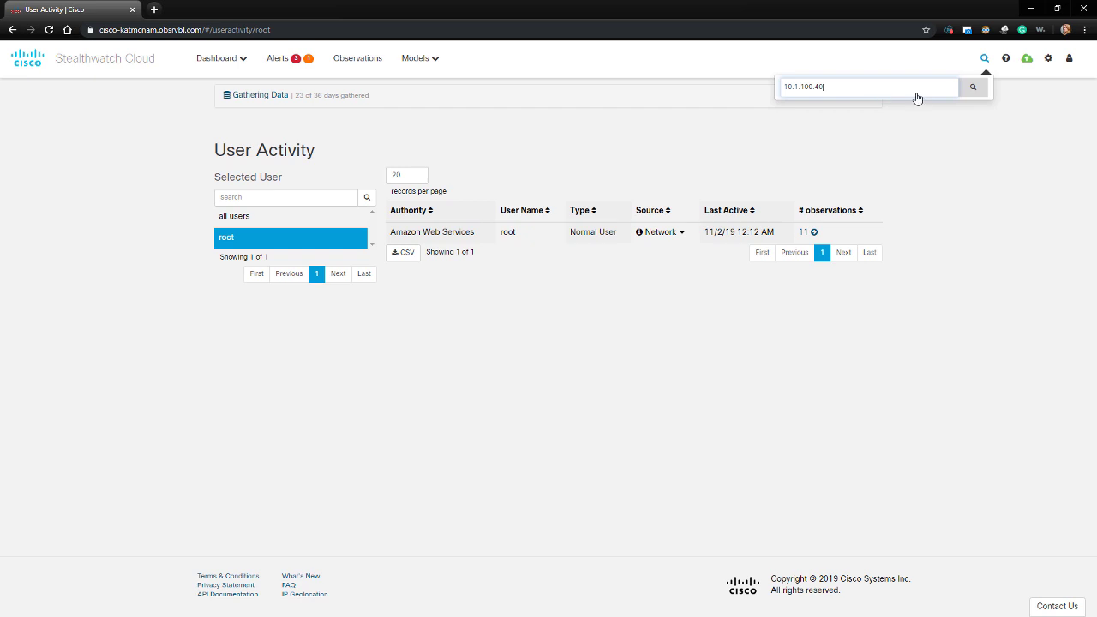
left_click(960, 94)
- Open the 10.1.100.40 traffic results and change the start date to 2019-11-08
left_click(966, 94)
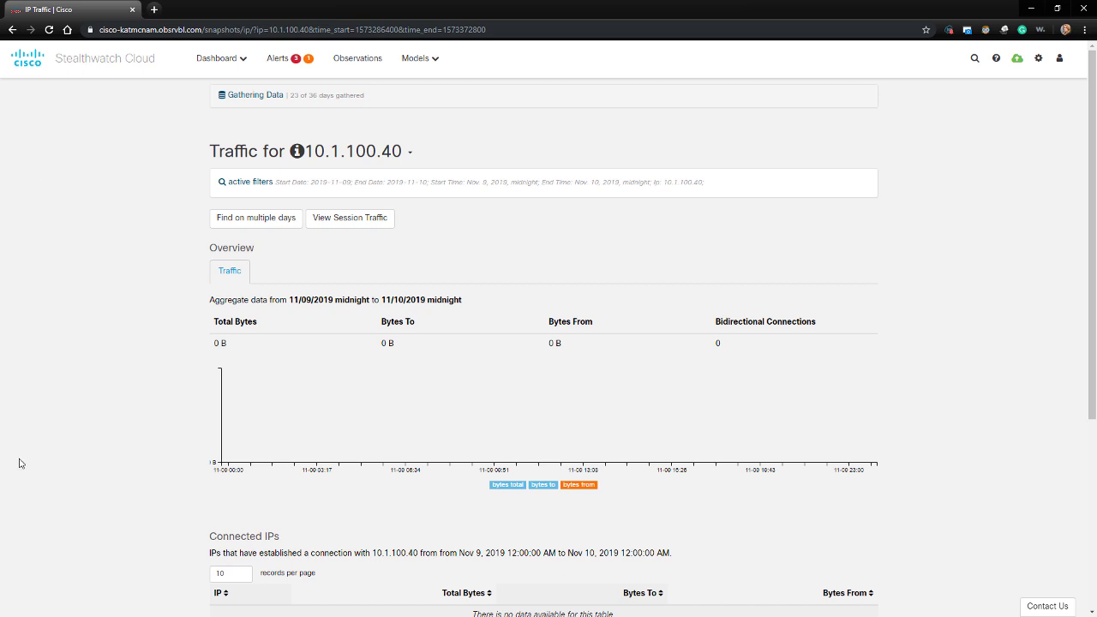
scroll(409, 364, "down", 2)
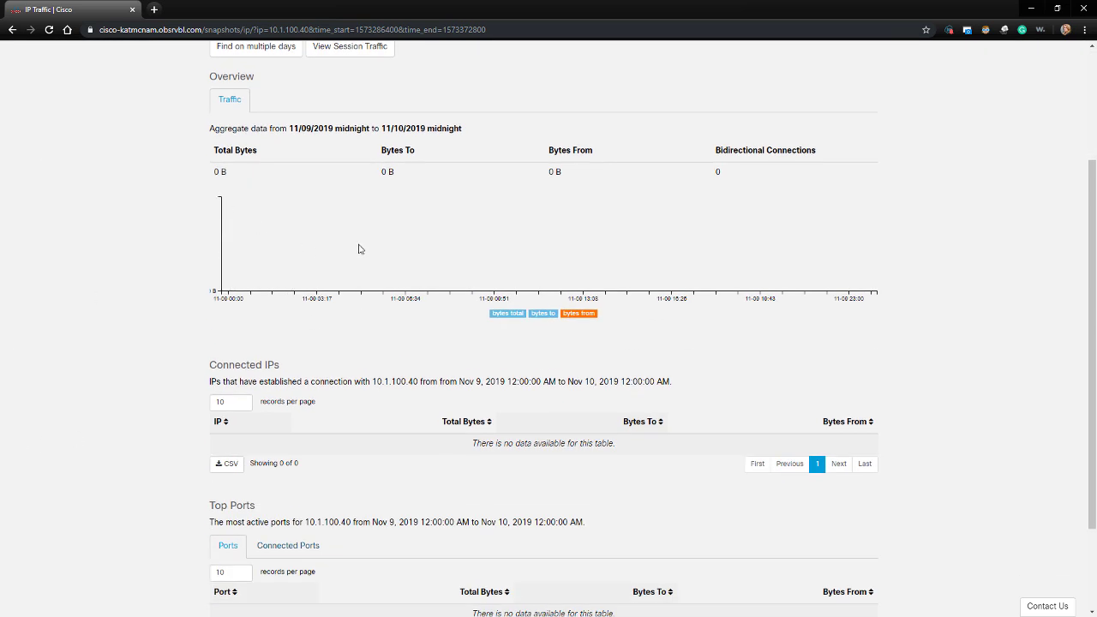
scroll(351, 265, "up", 5)
left_click(288, 183)
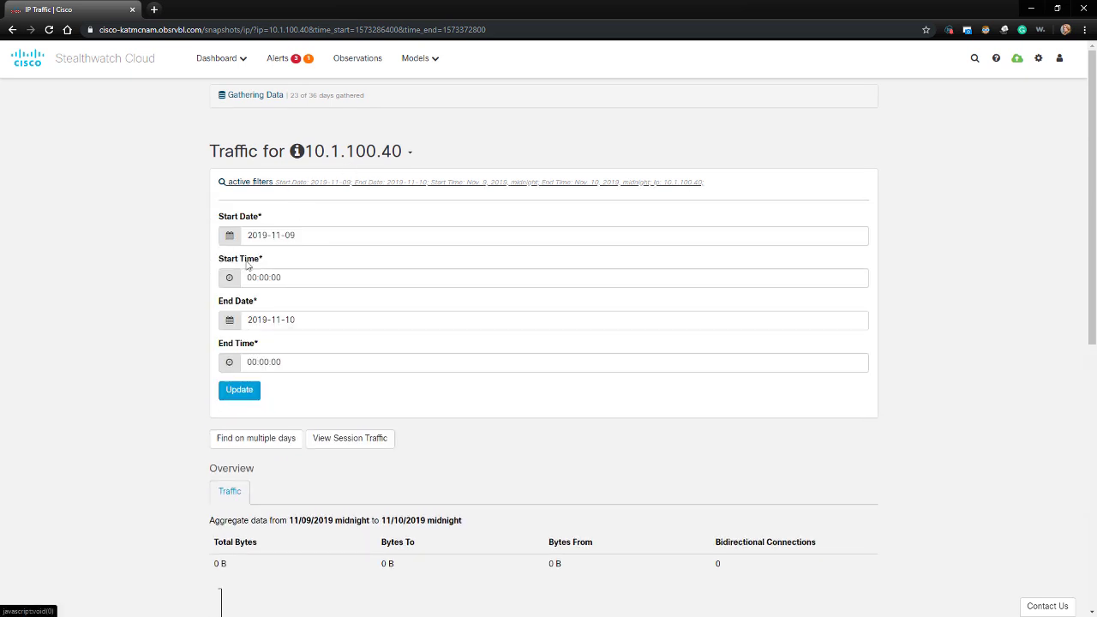
left_click(325, 234)
left_click(135, 328)
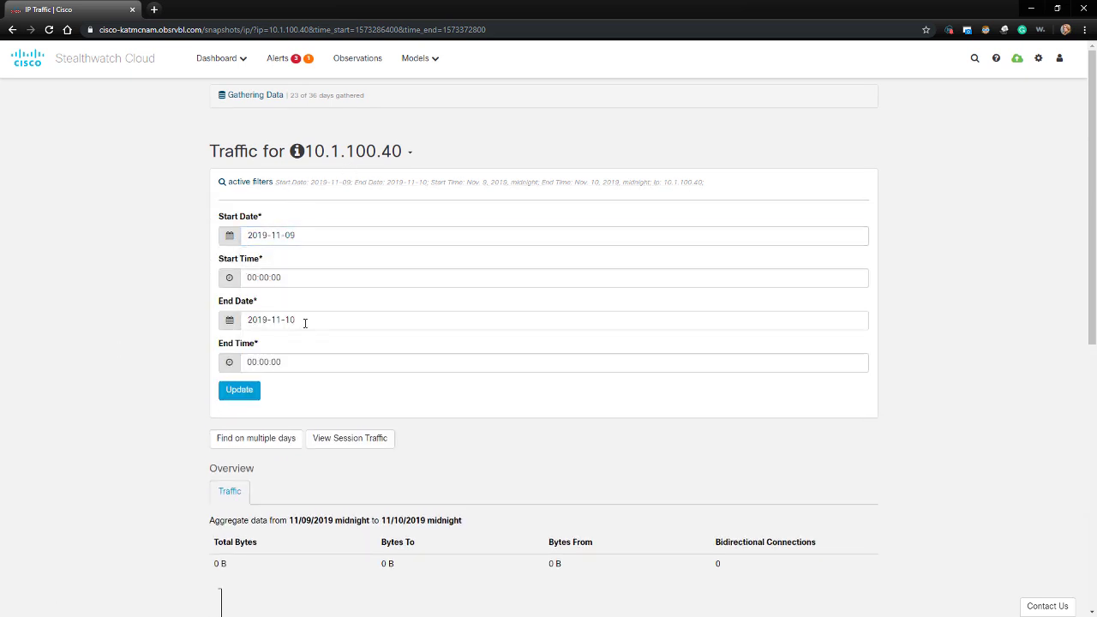
left_click(304, 323)
left_click(325, 233)
left_click(335, 310)
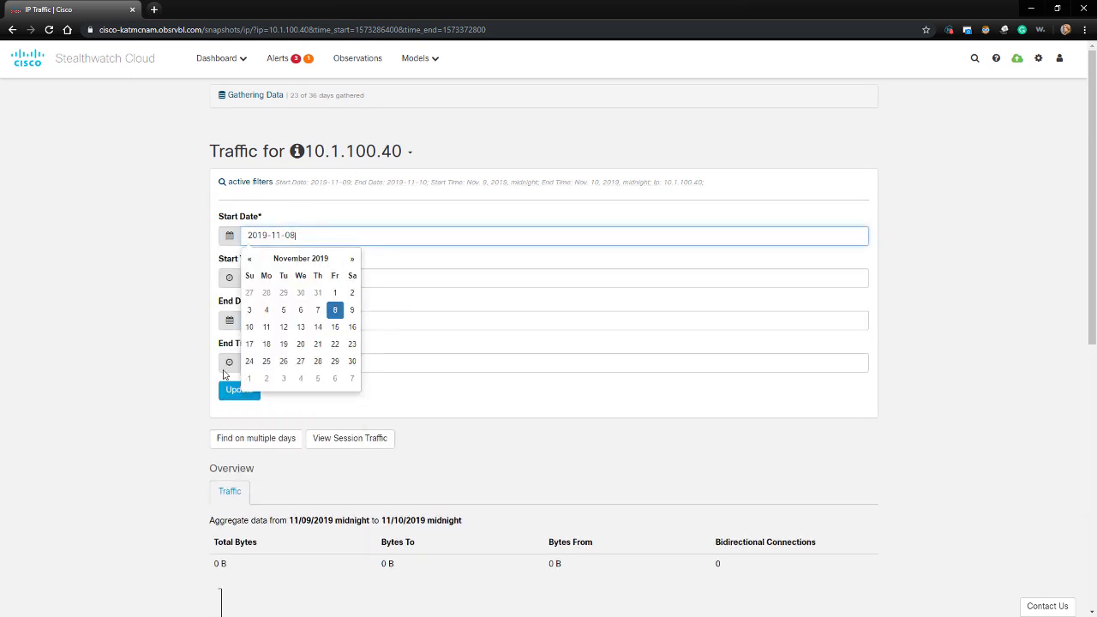
left_click(231, 390)
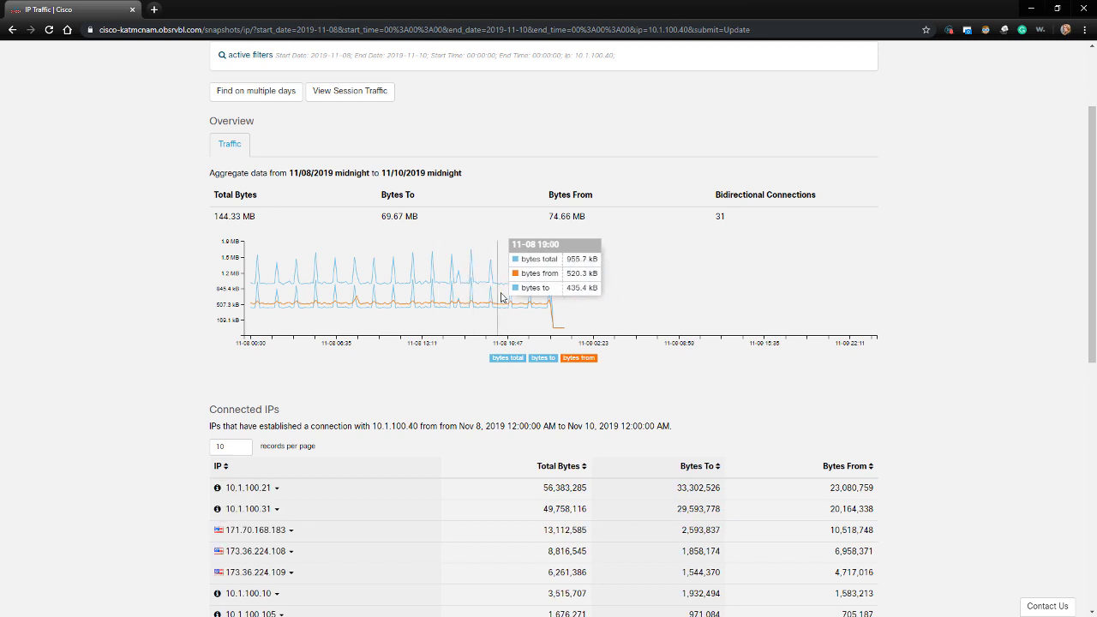
- Review the connected IPs, then show the Connected Ports list for 10.1.100.40
scroll(557, 295, "down", 1)
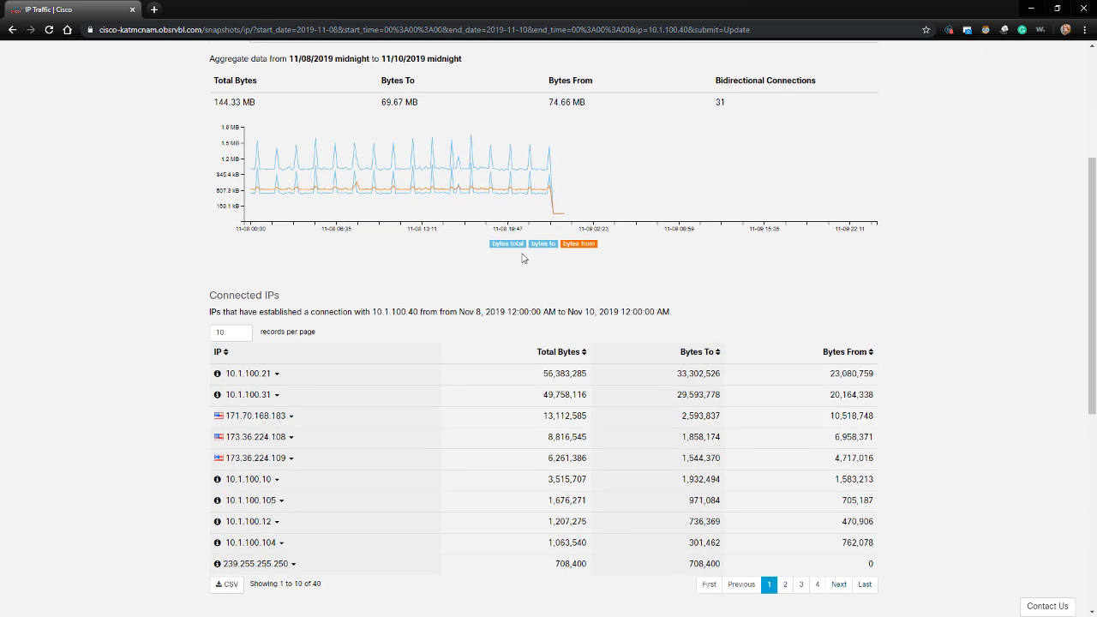
scroll(180, 337, "down", 1)
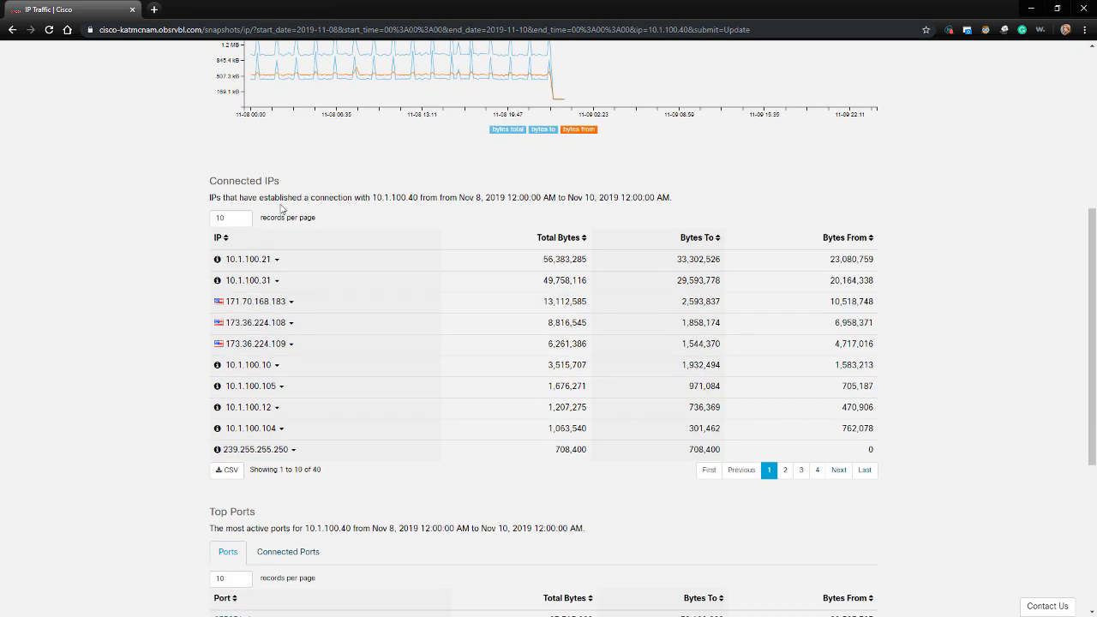
scroll(287, 469, "down", 2)
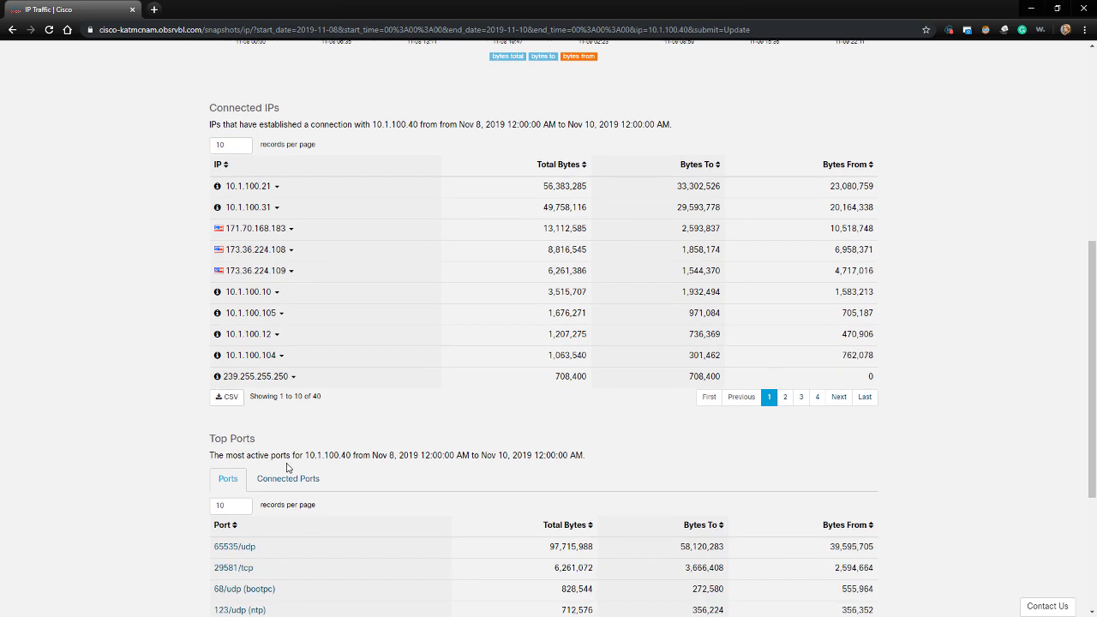
scroll(169, 420, "down", 1)
scroll(169, 420, "down", 1)
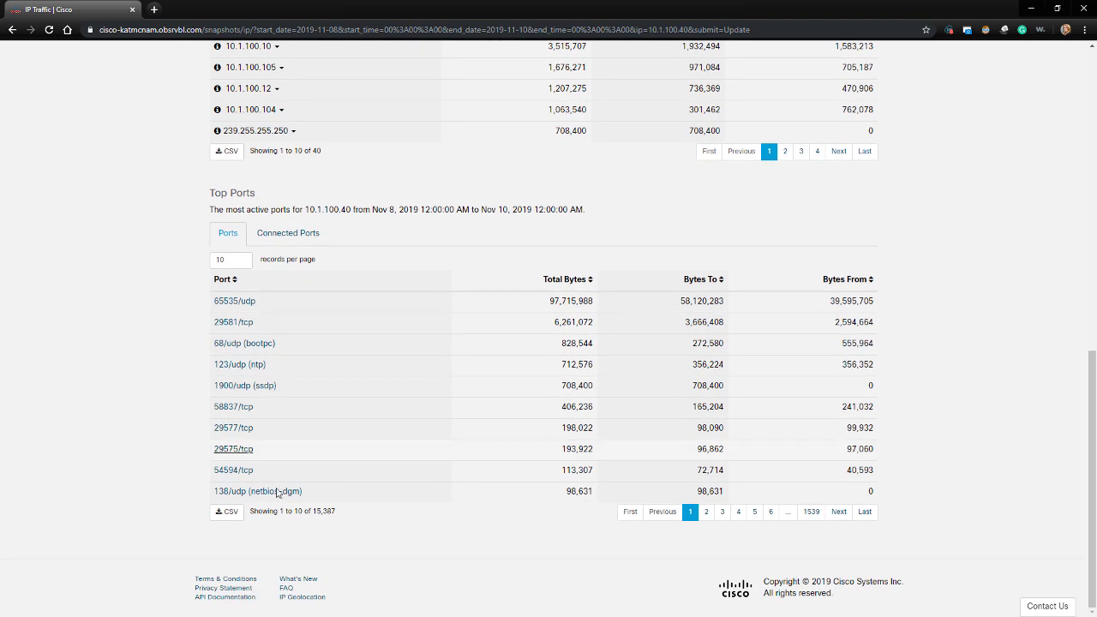
left_click(273, 236)
scroll(548, 325, "down", 3)
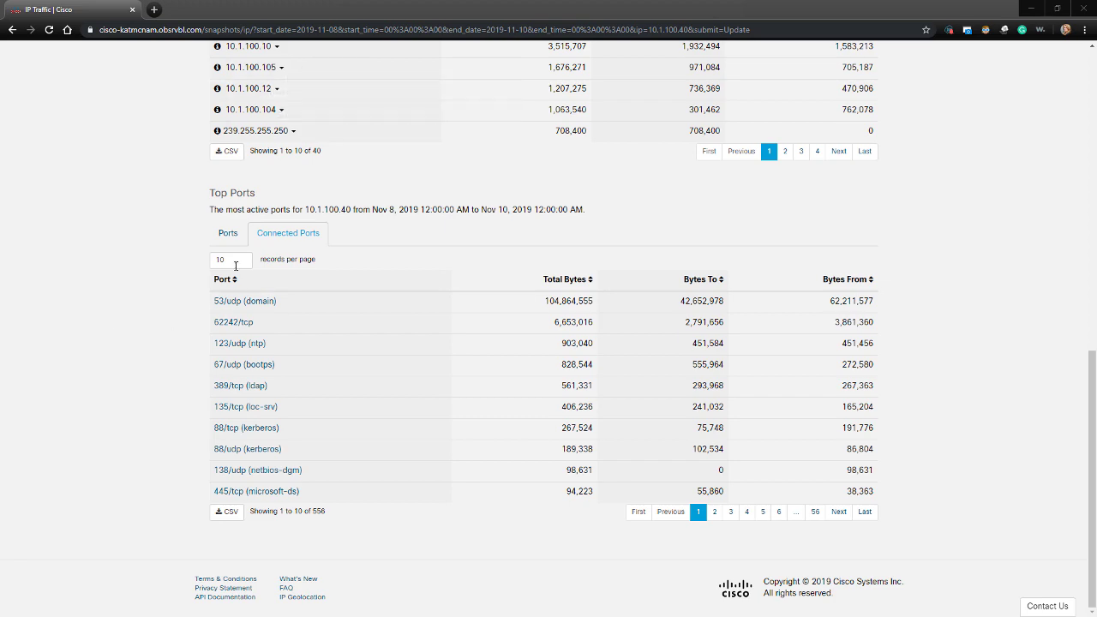
scroll(548, 343, "up", 8)
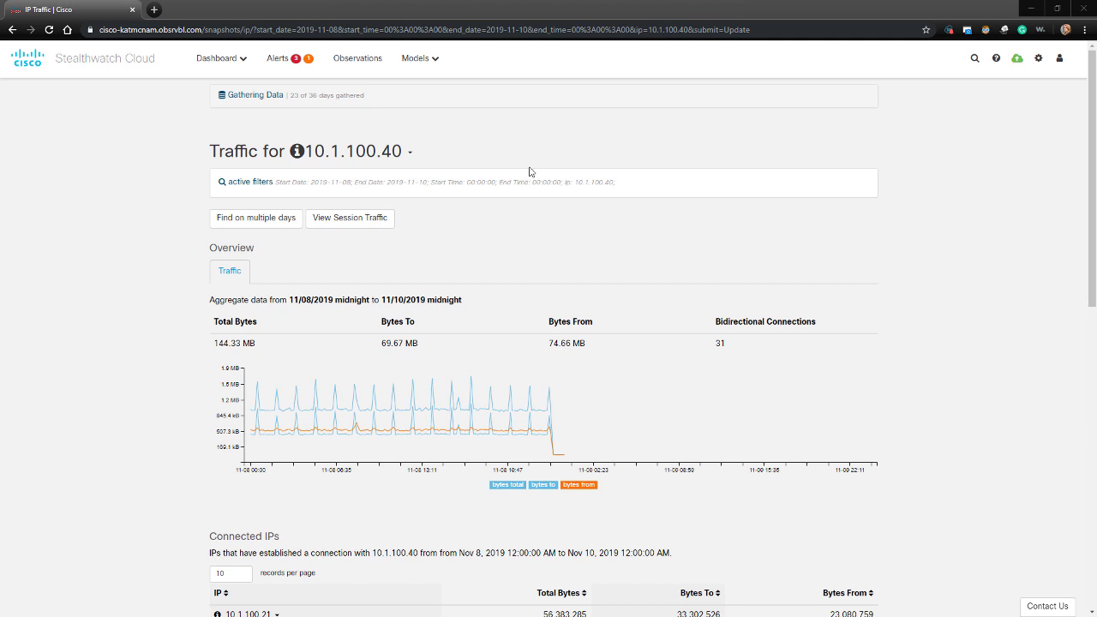
- Open the Device summary for 10.1.100.40 and select October 24, 2019 on the History chart
left_click(407, 152)
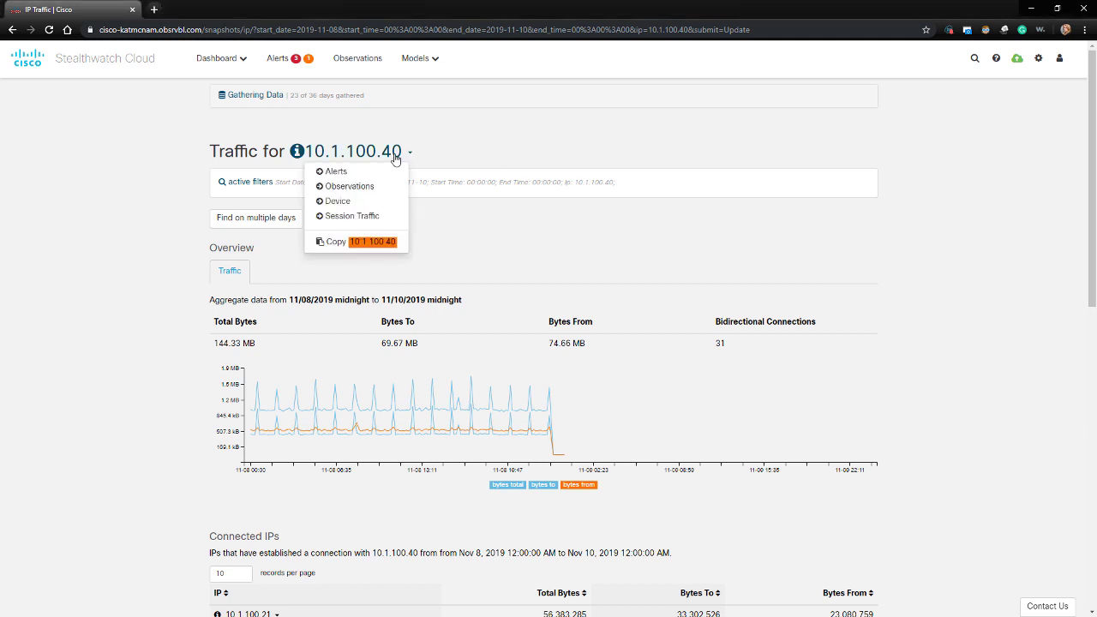
left_click(338, 201)
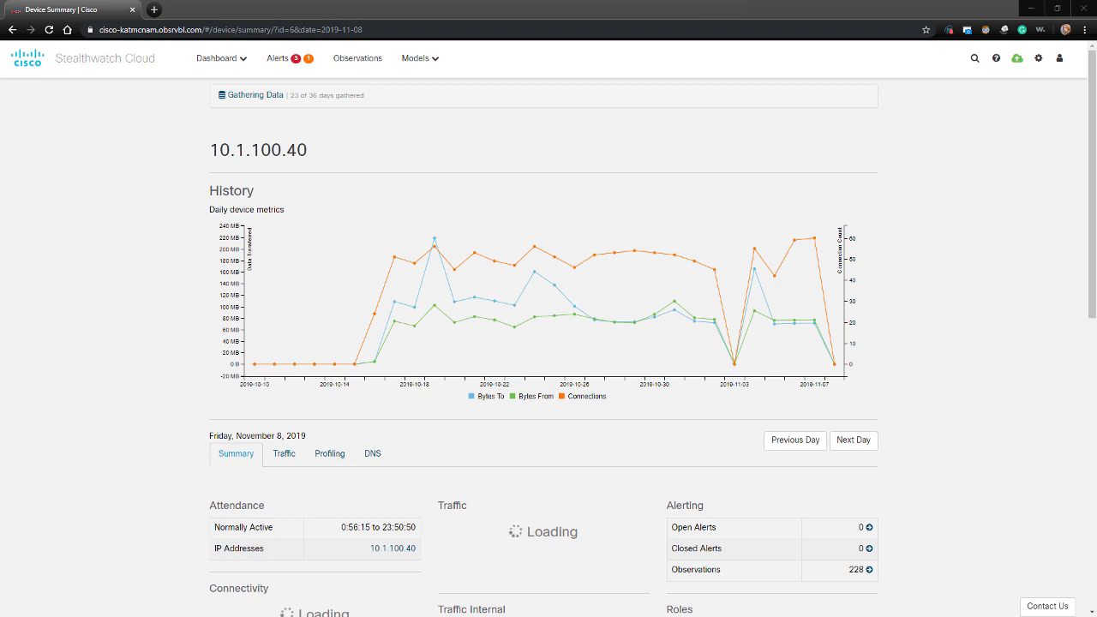
left_click(413, 266)
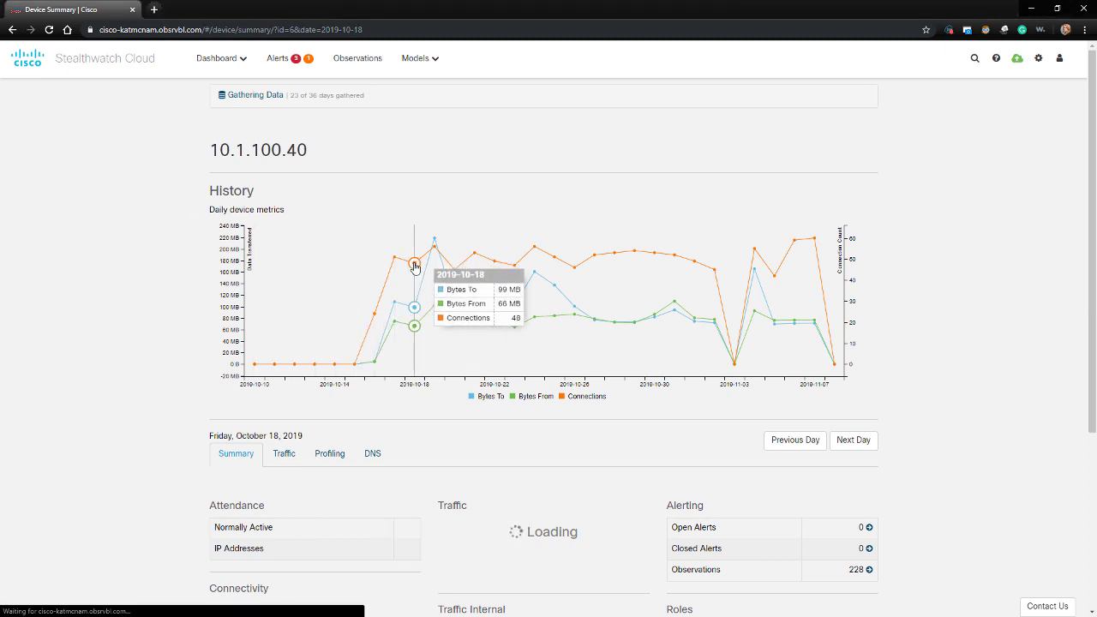
left_click(615, 257)
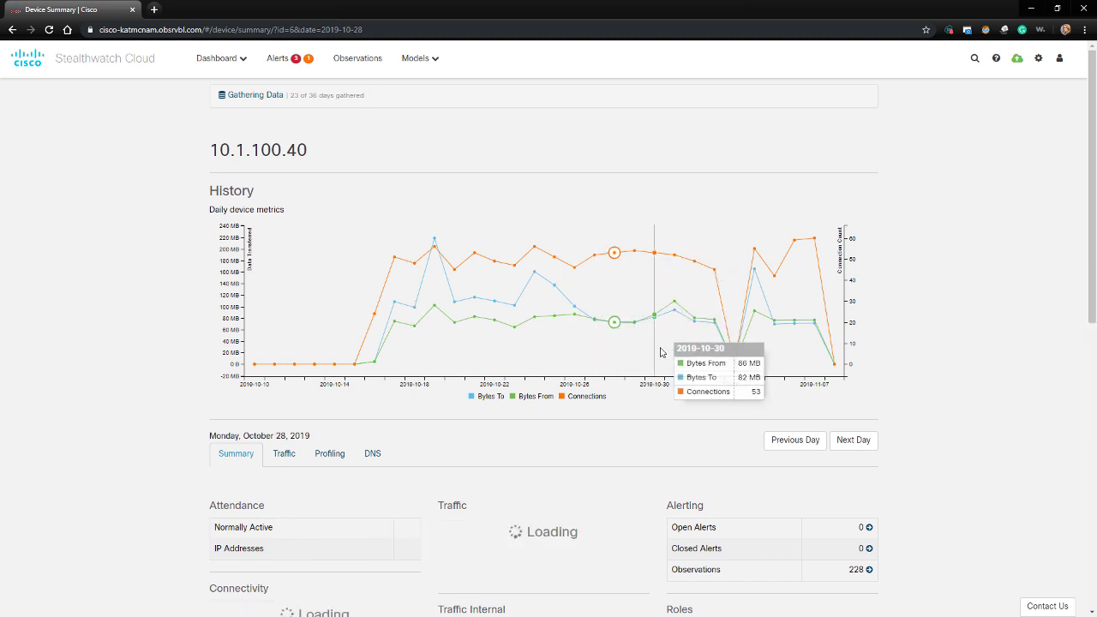
left_click(532, 249)
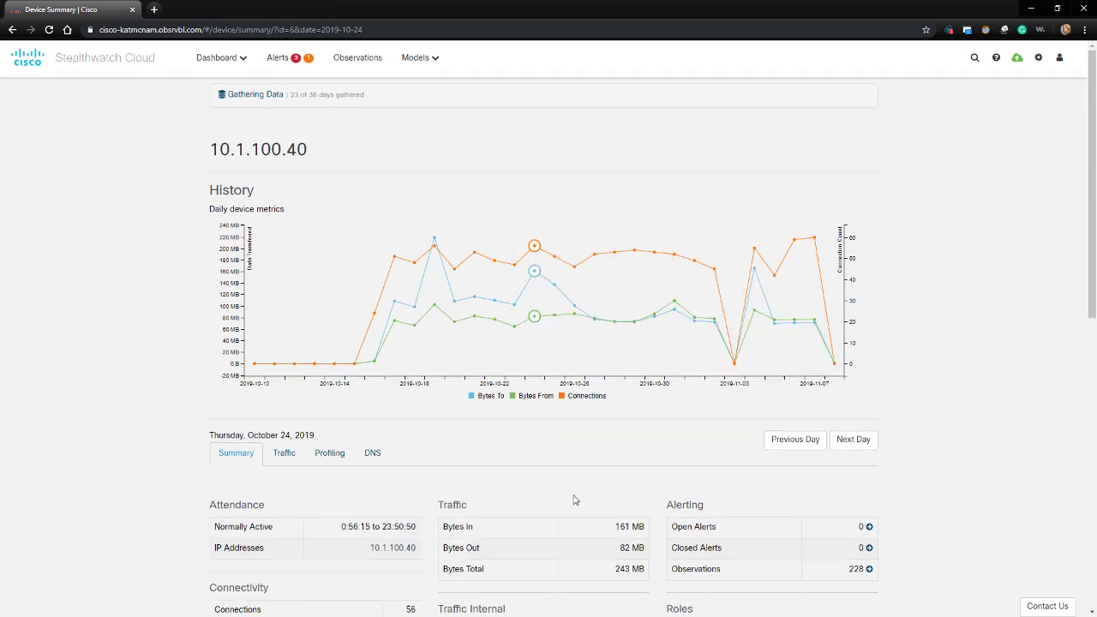
scroll(575, 499, "down", 1)
scroll(575, 499, "down", 4)
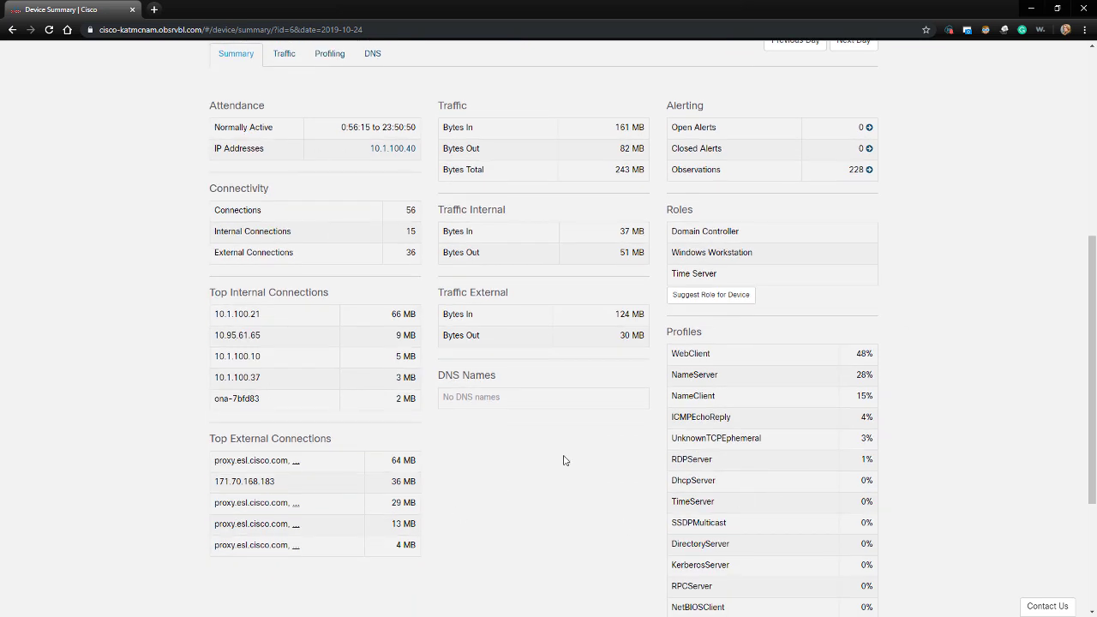
scroll(565, 457, "down", 1)
scroll(565, 457, "down", 1)
scroll(564, 456, "up", 5)
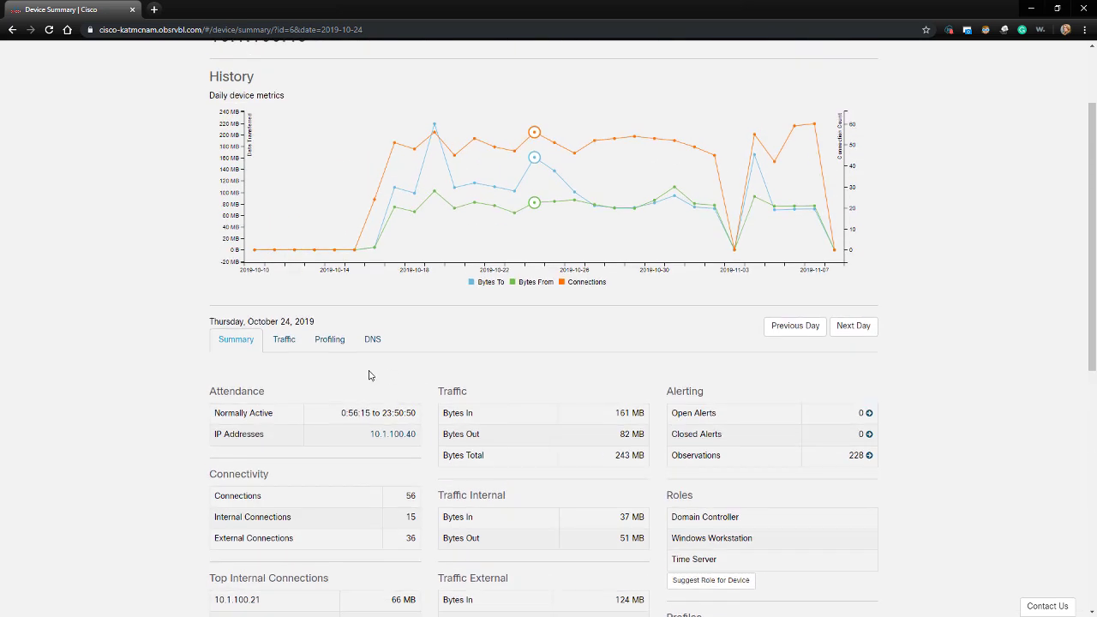
- View the device's October 24 traffic, filtered to internal connections only
left_click(285, 340)
scroll(673, 399, "down", 3)
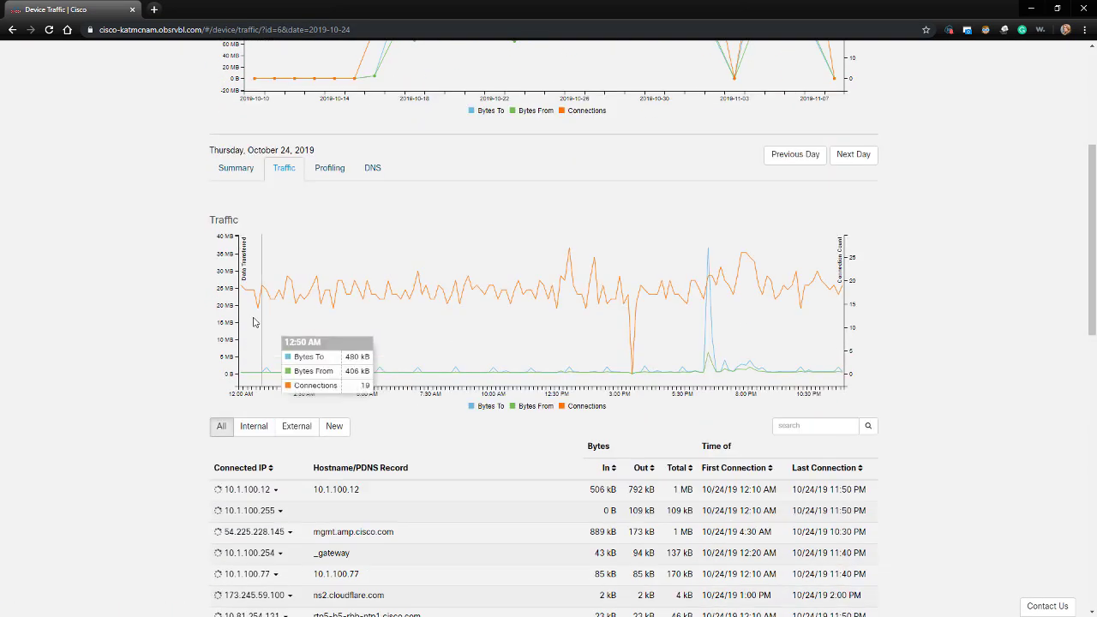
scroll(726, 391, "down", 5)
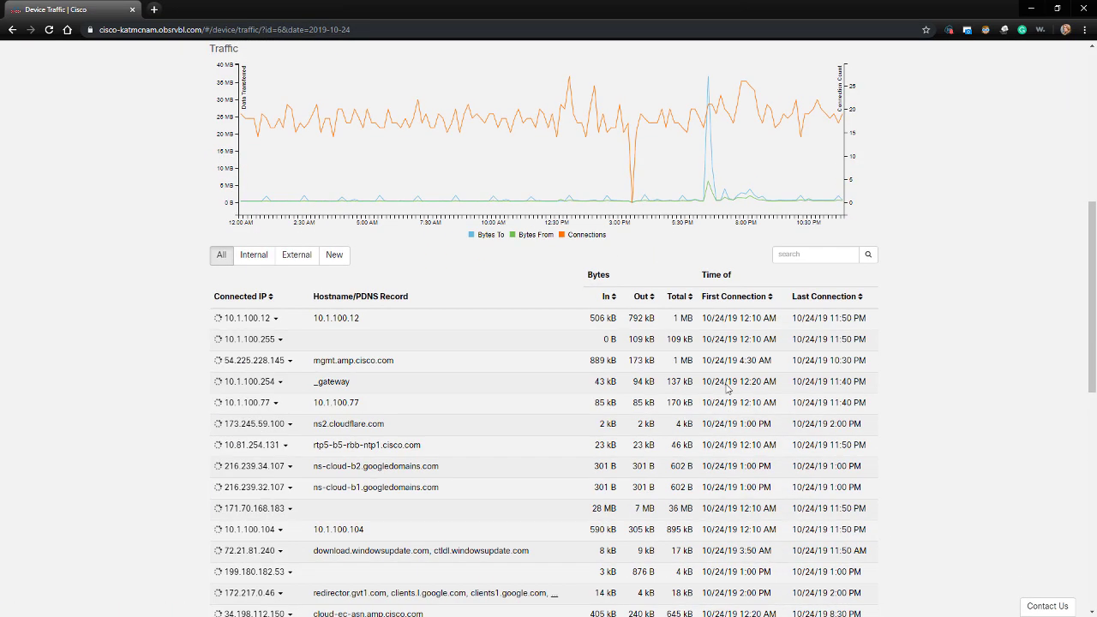
scroll(727, 391, "down", 1)
scroll(514, 360, "up", 6)
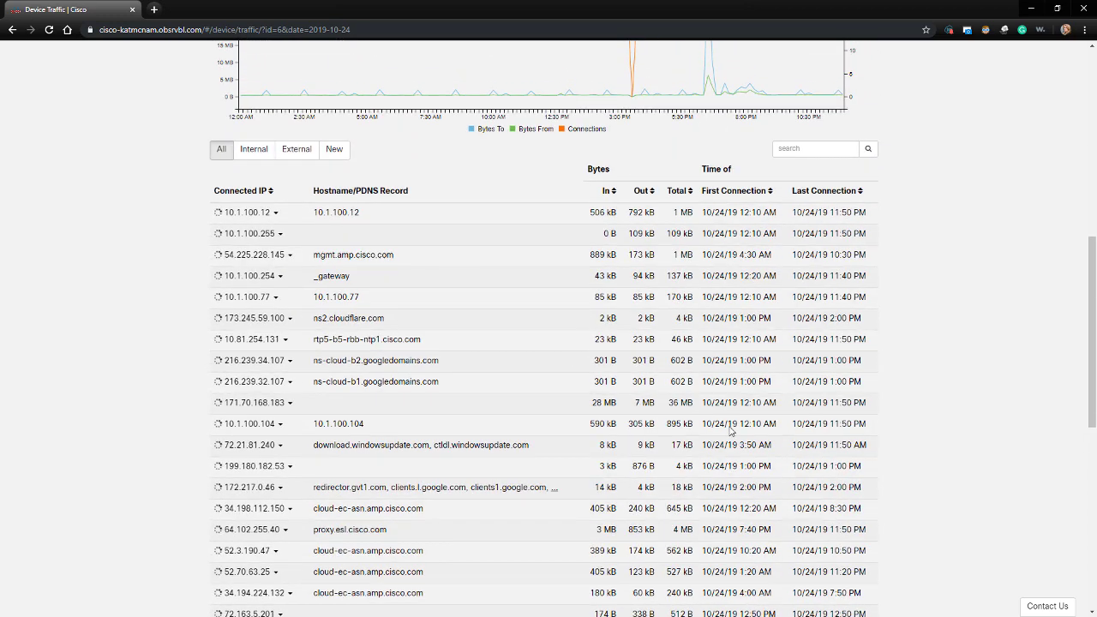
left_click(253, 254)
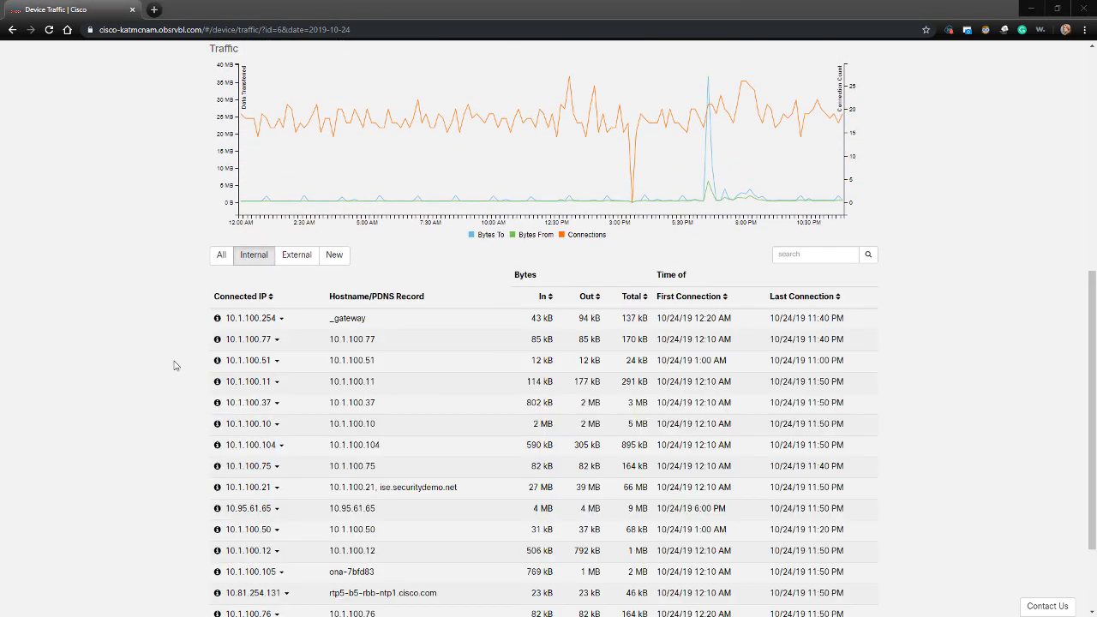
scroll(741, 540, "down", 1)
scroll(621, 462, "up", 3)
scroll(660, 437, "up", 2)
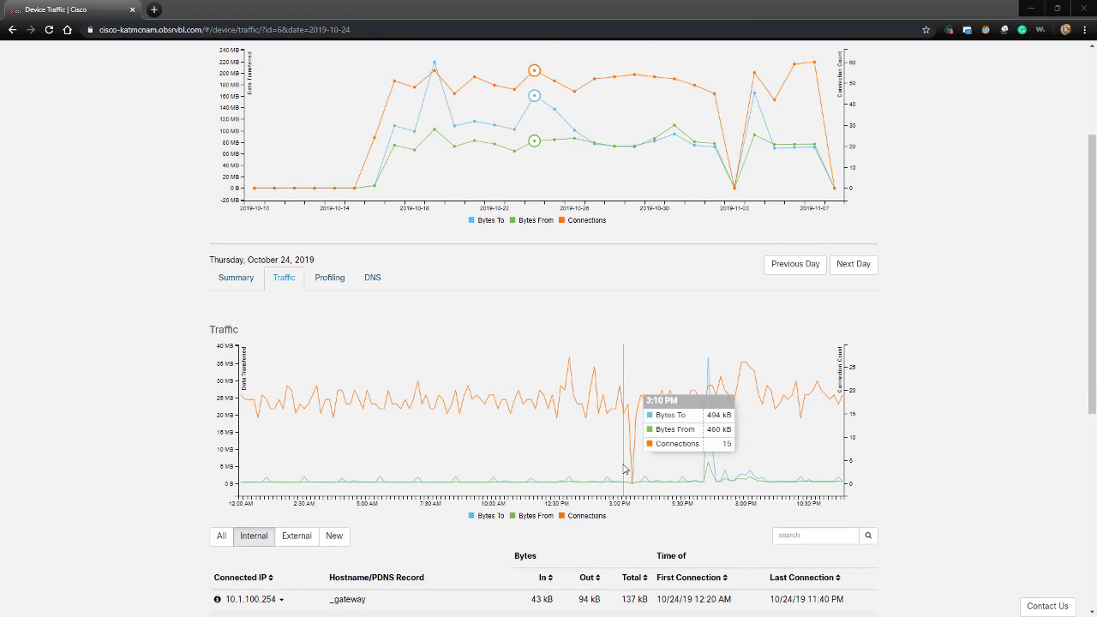
- Examine the device's profiling pie chart breakdown for October 24
left_click(324, 280)
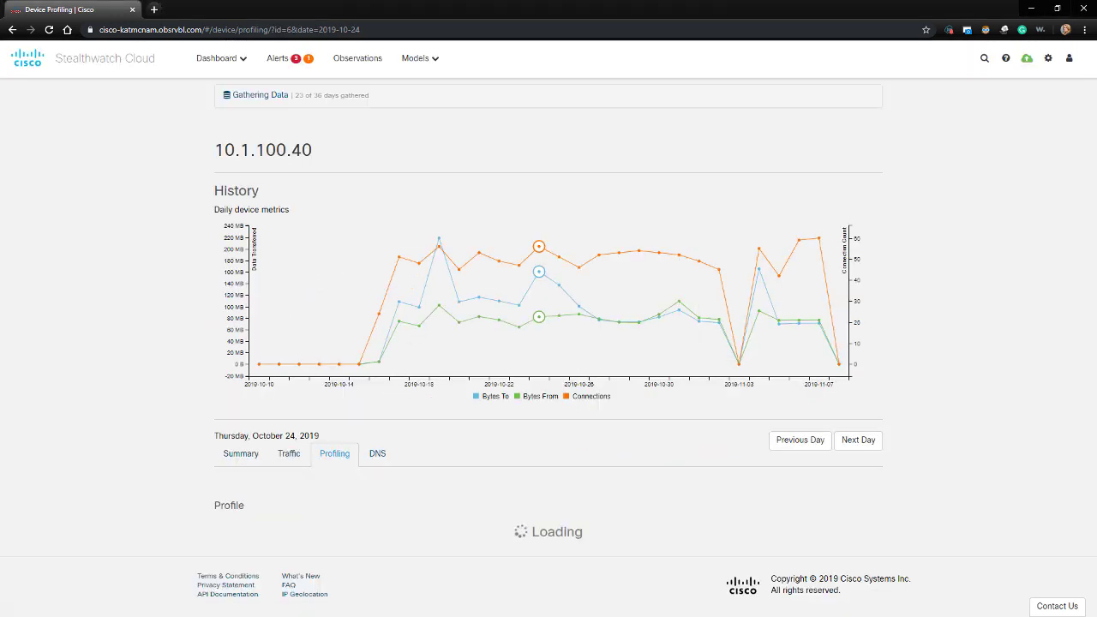
scroll(906, 355, "down", 3)
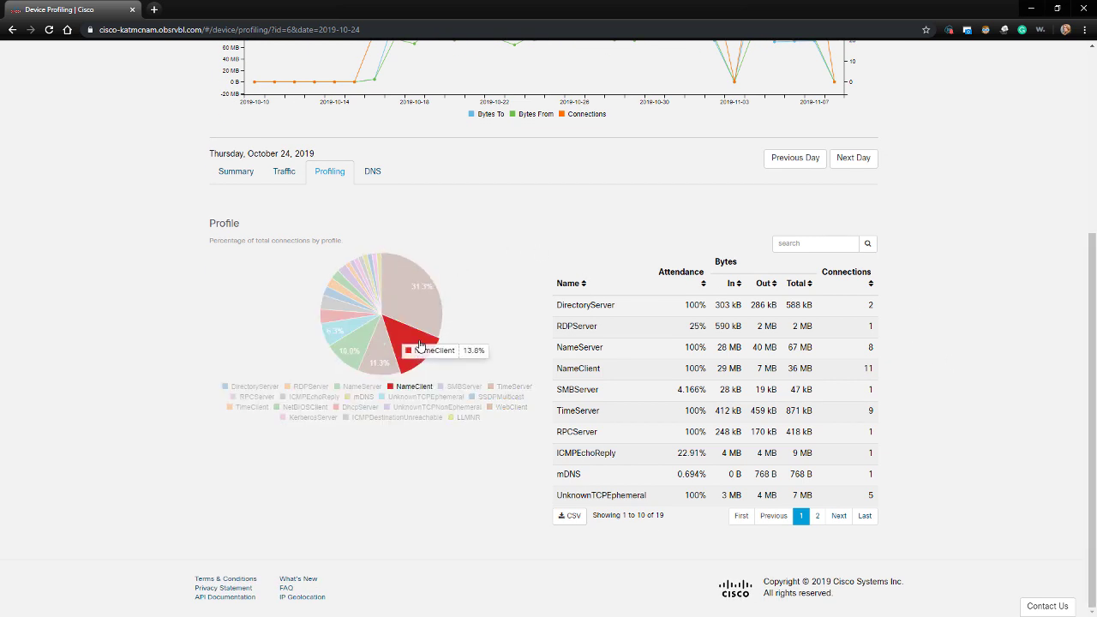
mouse_move(420, 350)
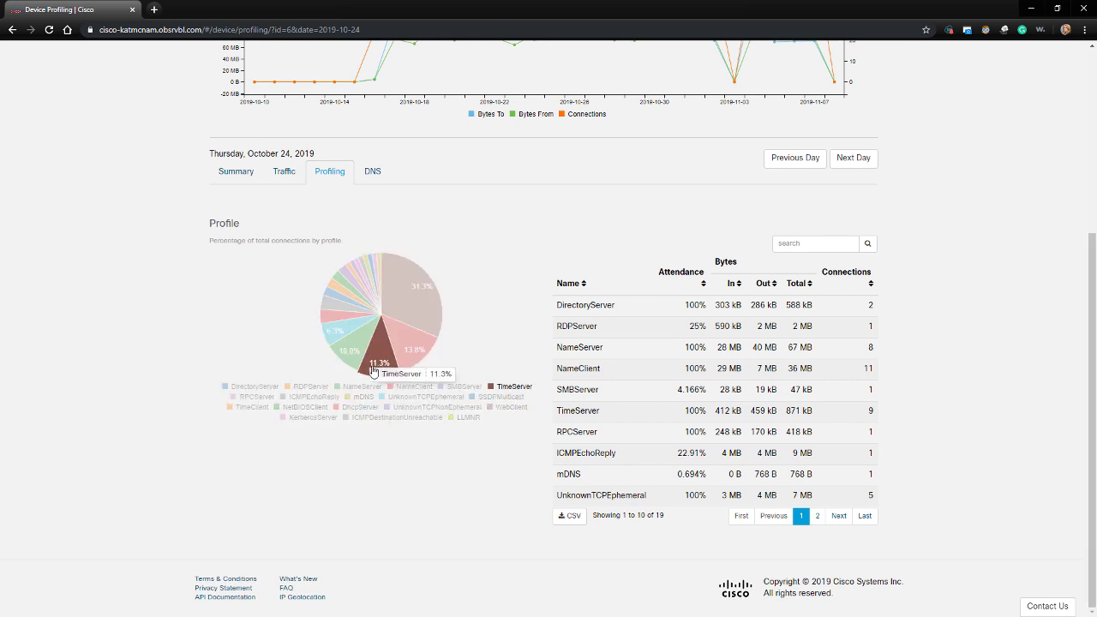
mouse_move(331, 323)
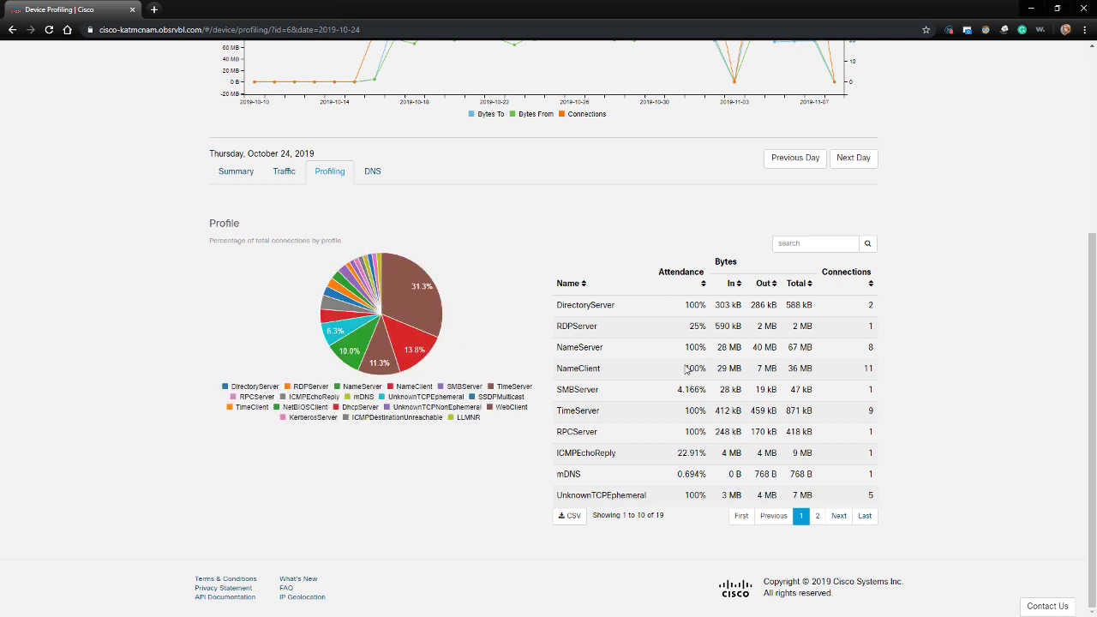
- List the device's 1,216 DNS lookups for October 24
left_click(371, 171)
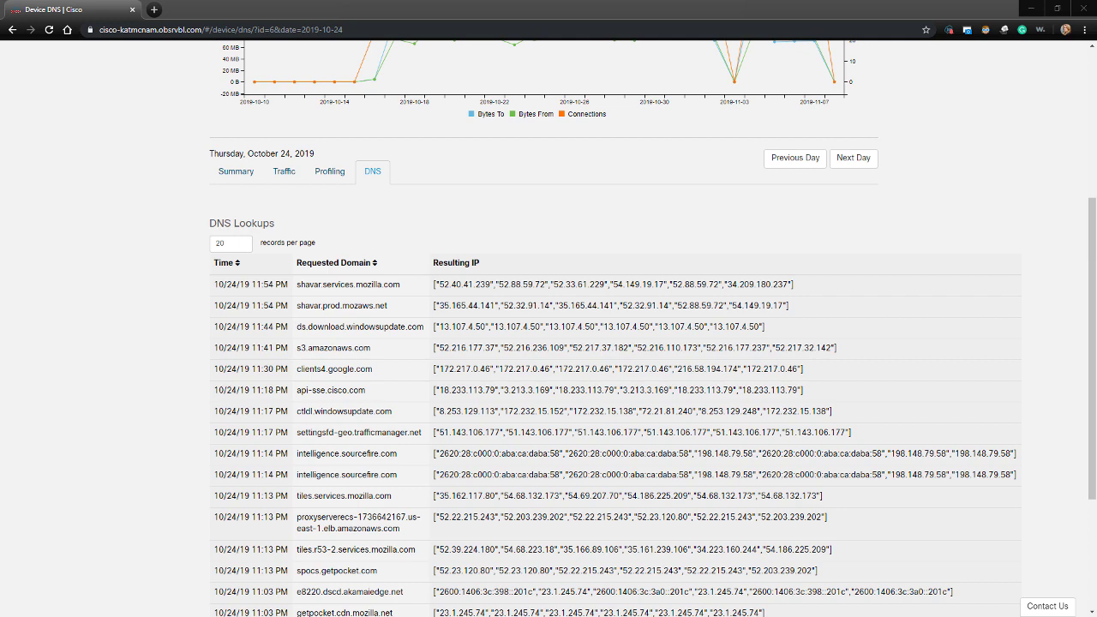
scroll(514, 385, "down", 3)
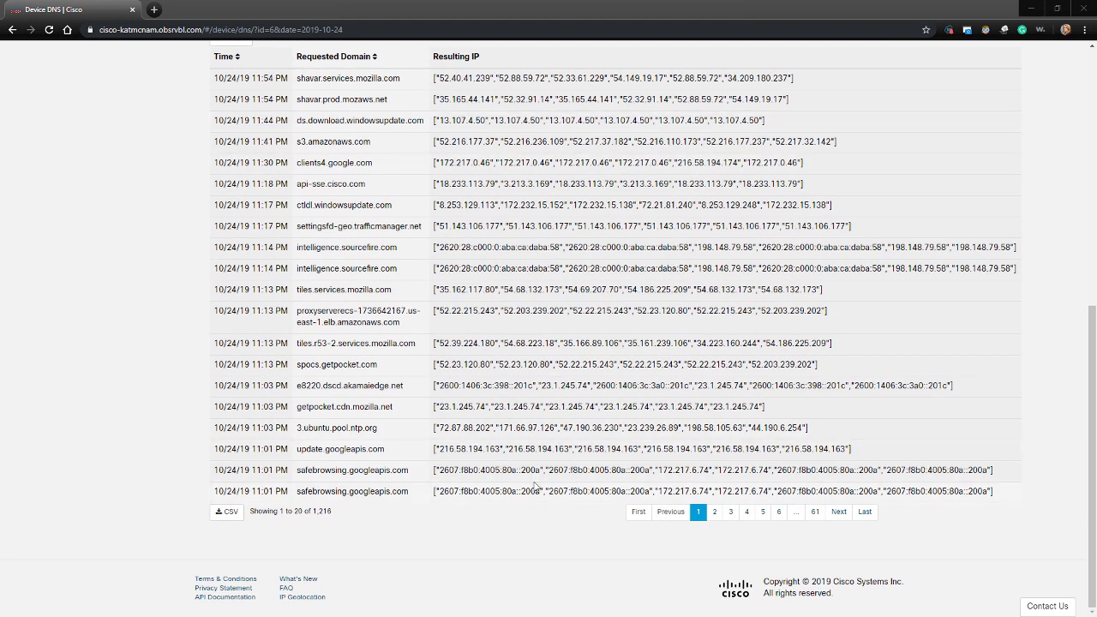
scroll(534, 458, "up", 6)
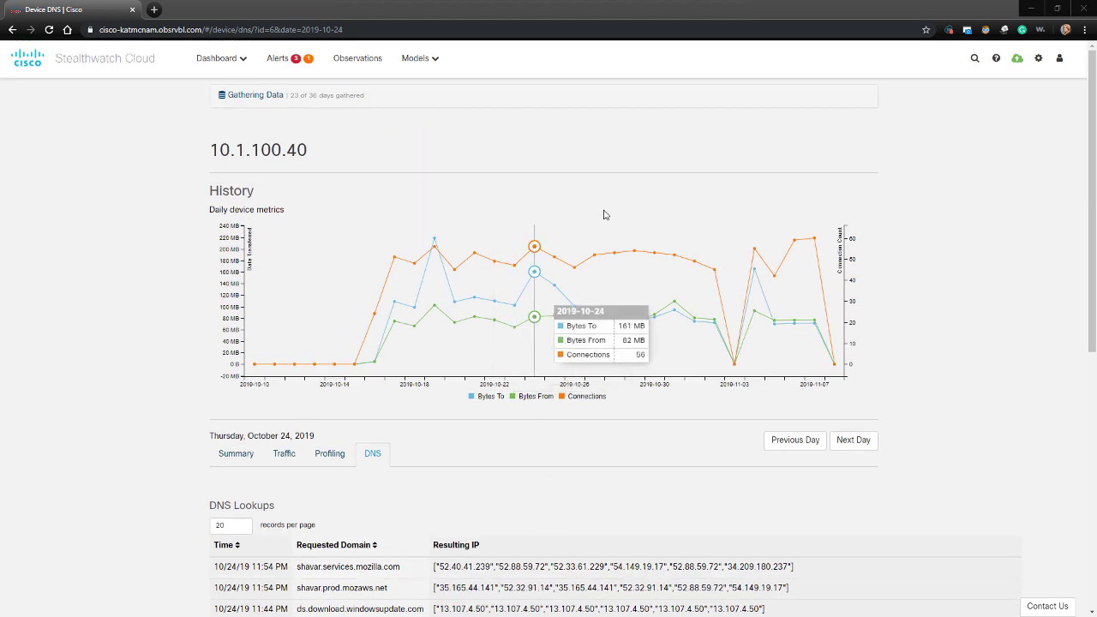
- Go to the Alerts settings from the gear menu
left_click(433, 58)
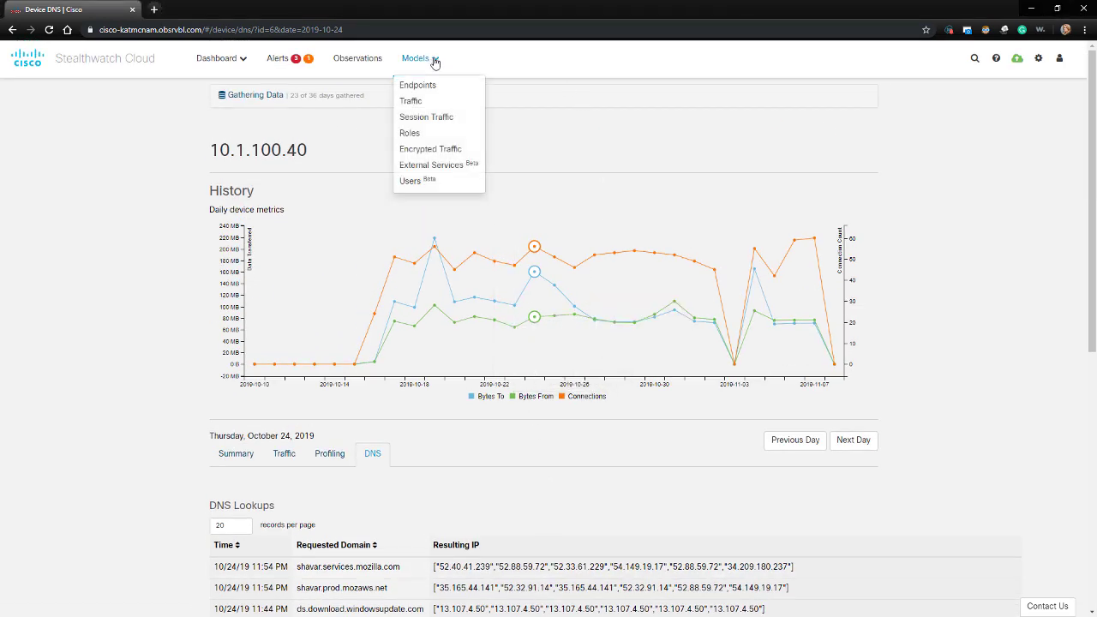
left_click(993, 147)
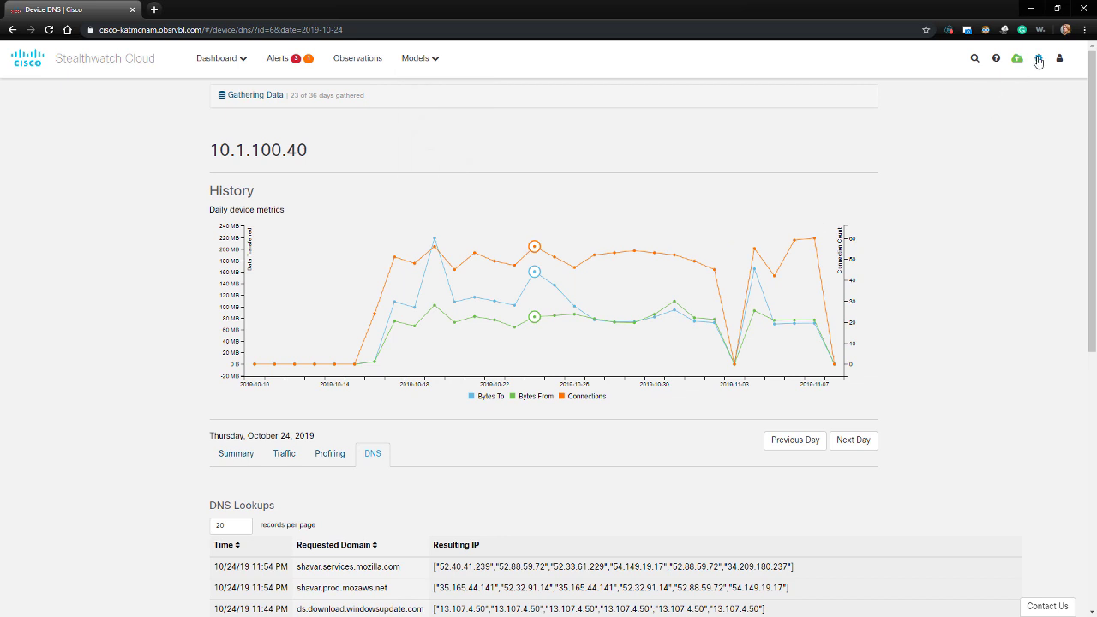
left_click(1037, 60)
left_click(967, 86)
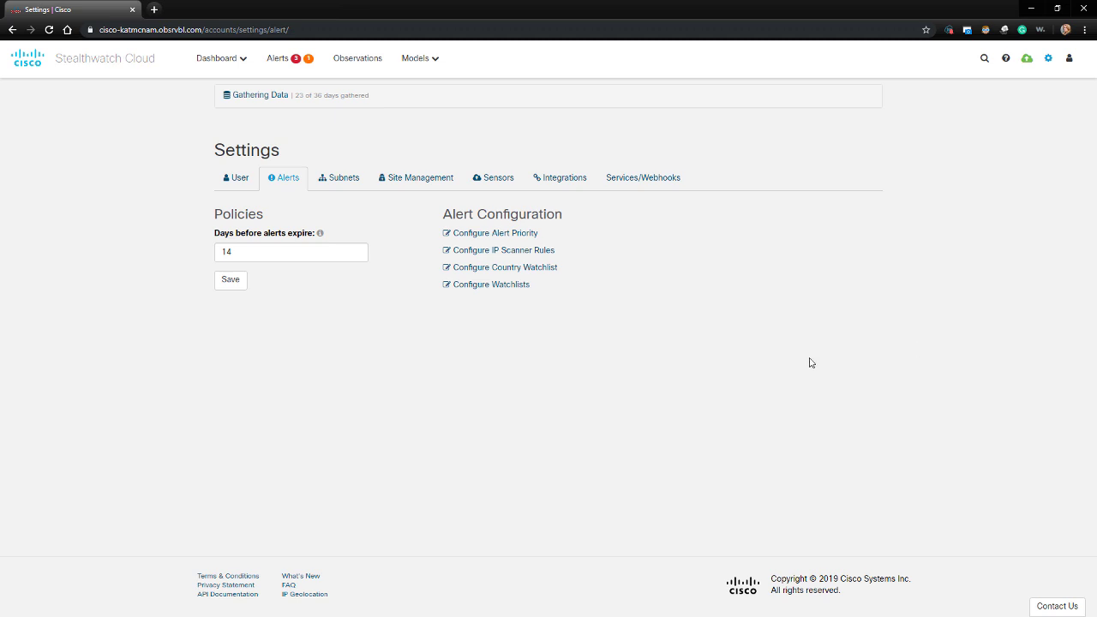
- Look over alert types and the Abnormal User priority choices, then return to alert settings
left_click(493, 236)
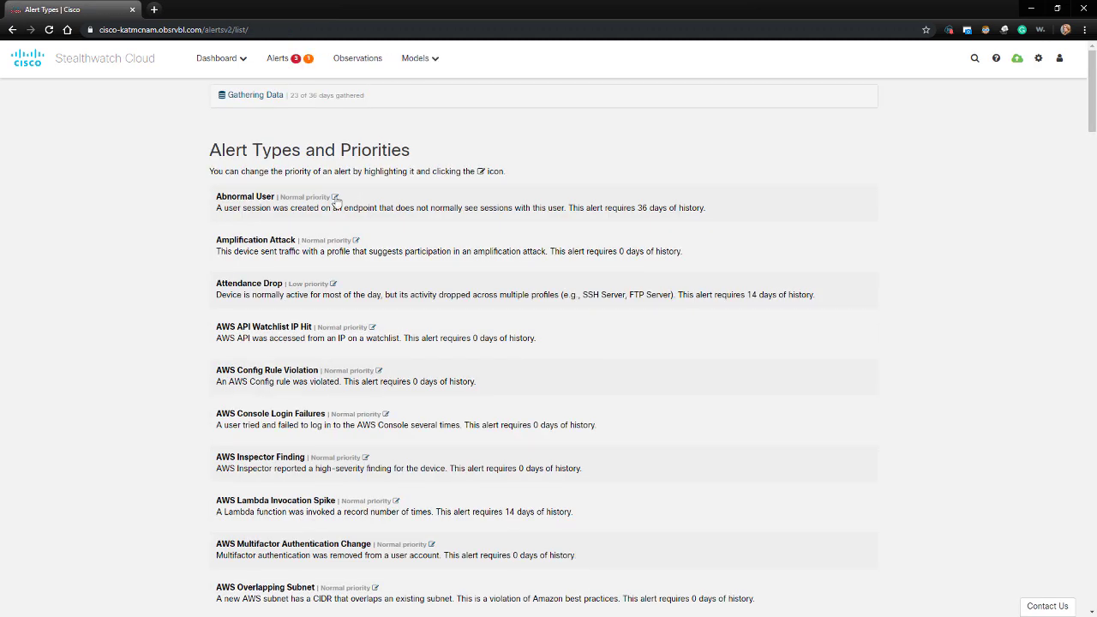
left_click(335, 197)
left_click(7, 34)
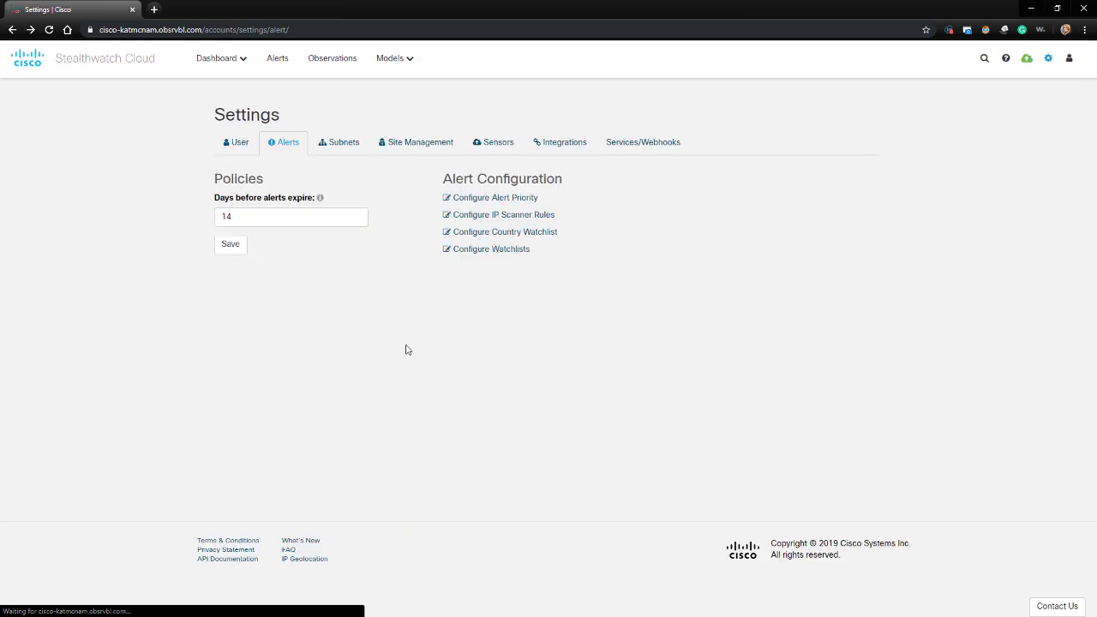
- Check the IP scanner rules and Add Rule fields (none configured), then show the 5 local subnets
left_click(502, 249)
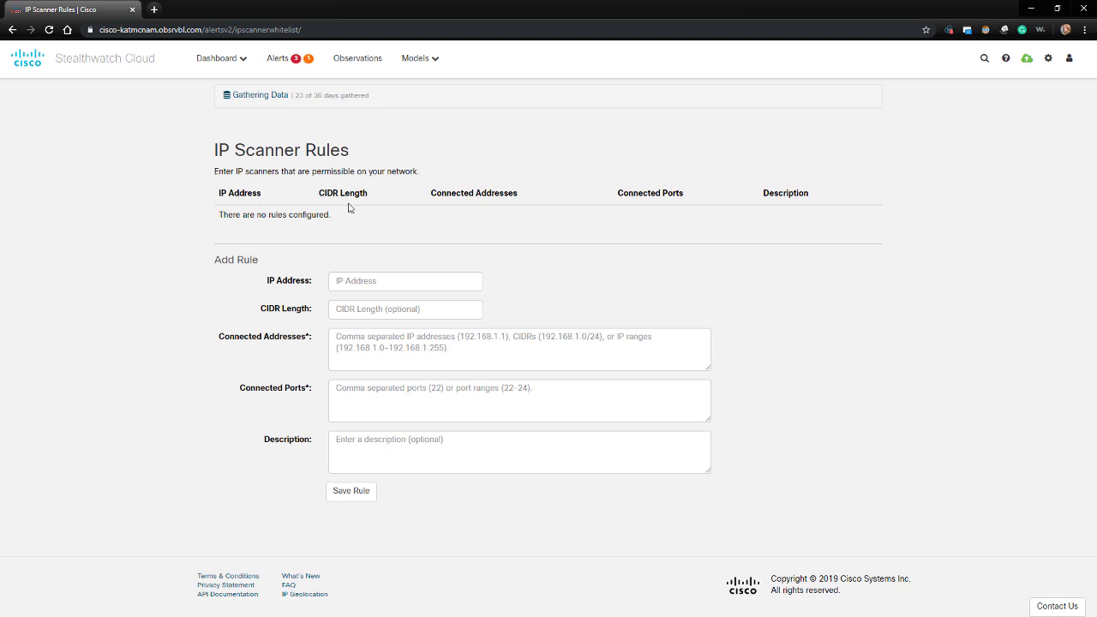
left_click(430, 306)
left_click(411, 350)
left_click(386, 398)
left_click(417, 454)
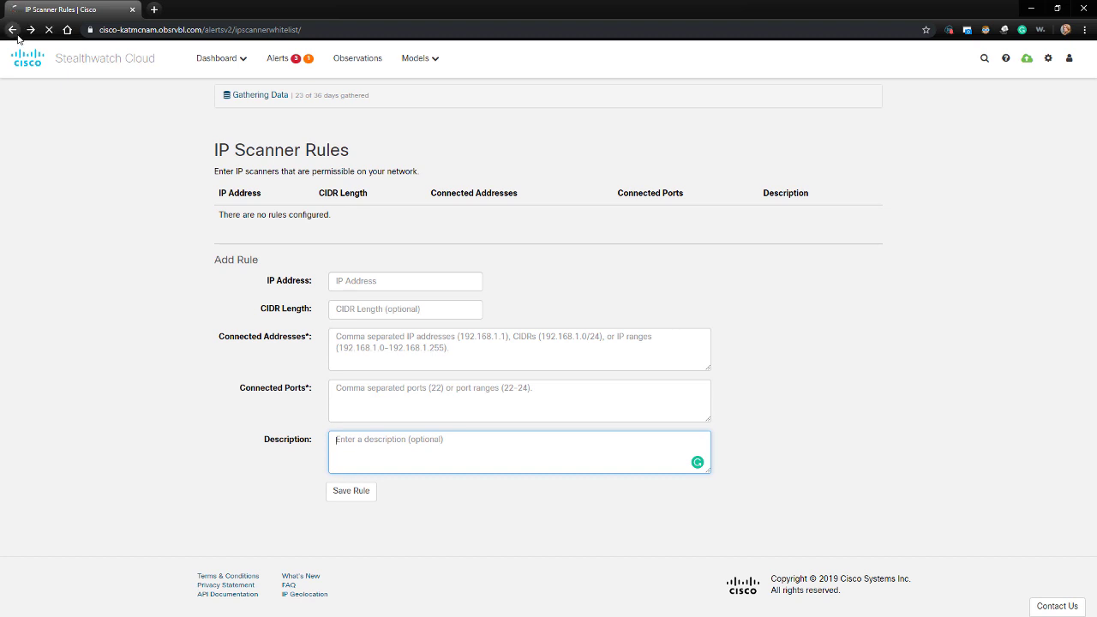
left_click(12, 29)
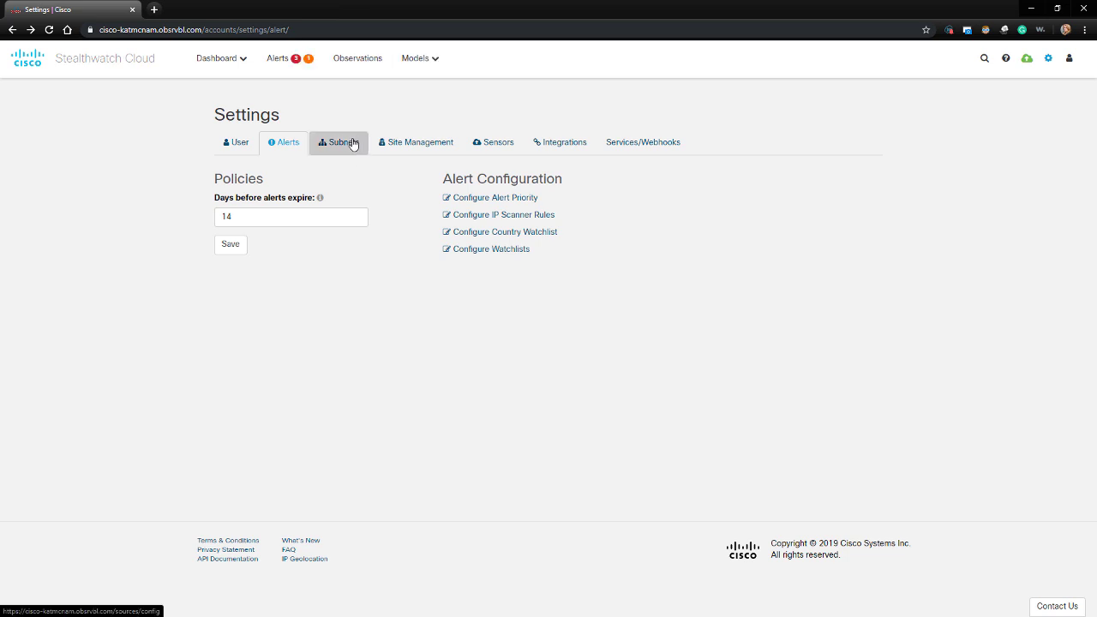
left_click(336, 184)
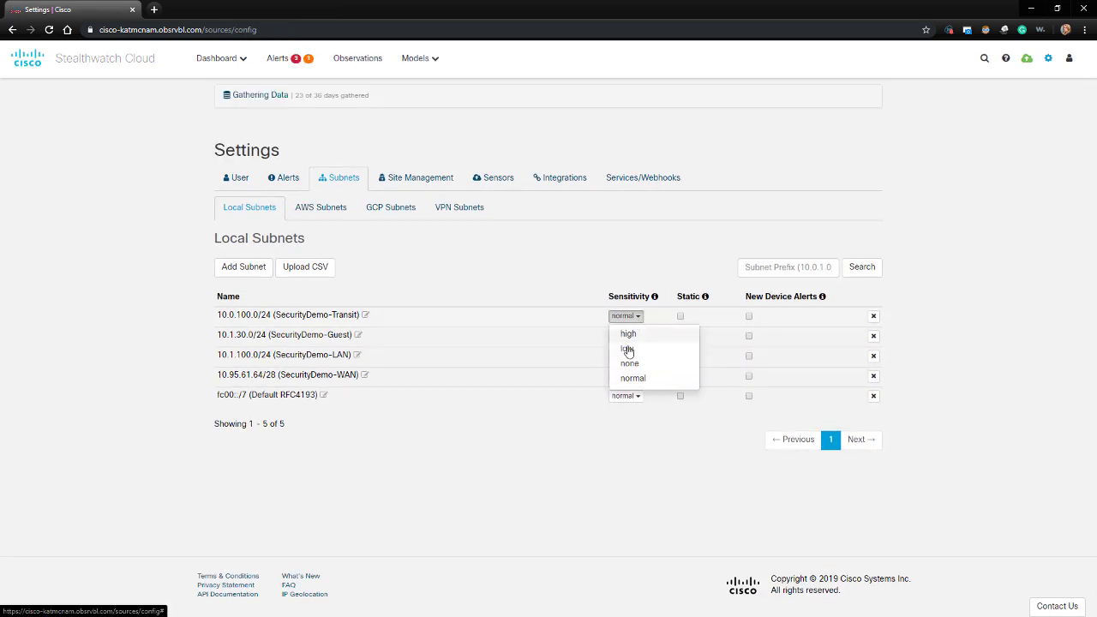
- Review the local subnets' sensitivity options, leaving the Transit subnet at normal
left_click(585, 284)
mouse_move(705, 298)
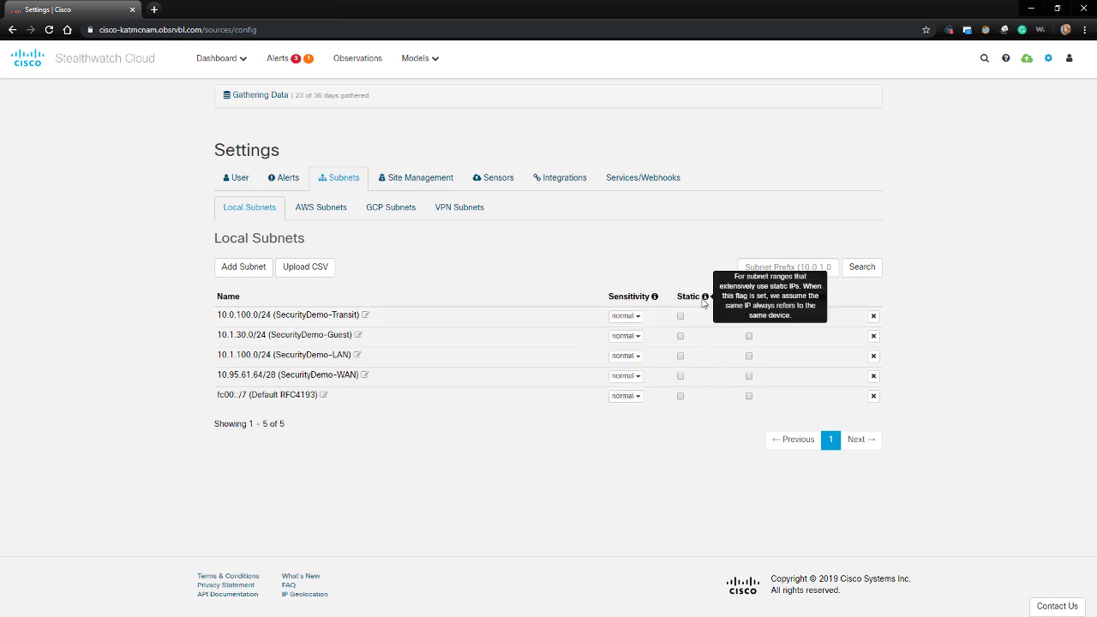
mouse_move(824, 299)
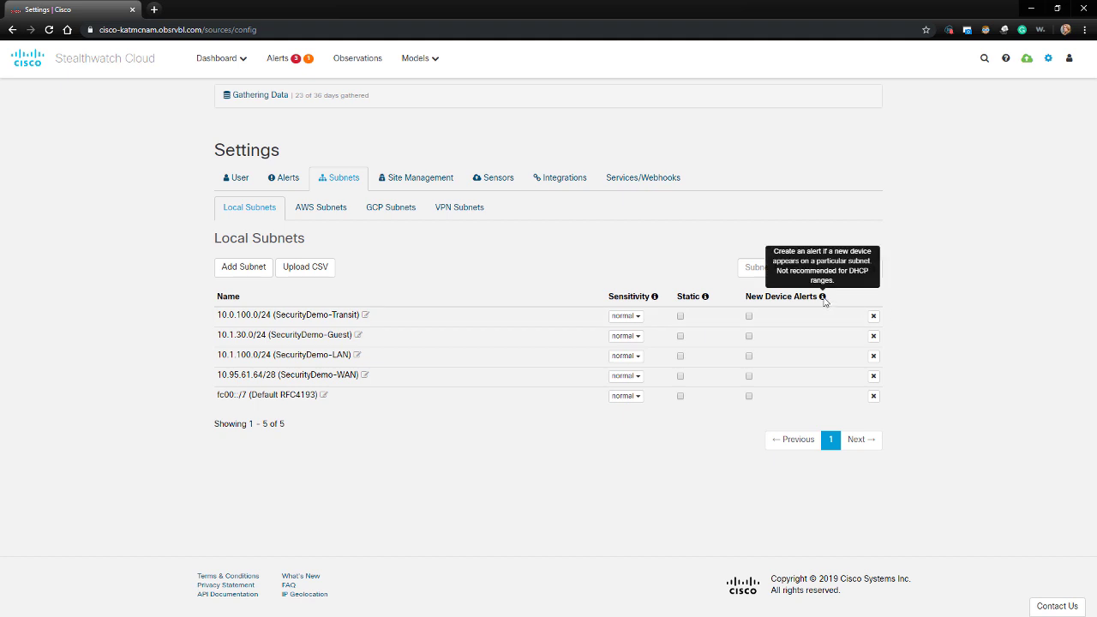
- Step through the AWS, GCP and VPN subnet lists, finding no VPN subnets
left_click(339, 211)
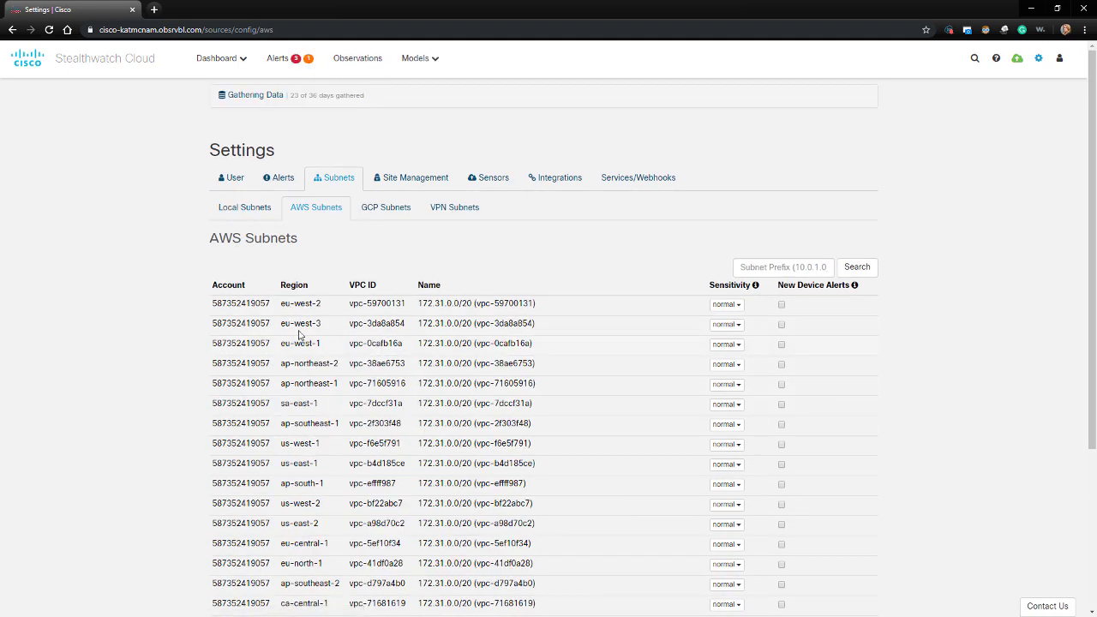
left_click(385, 207)
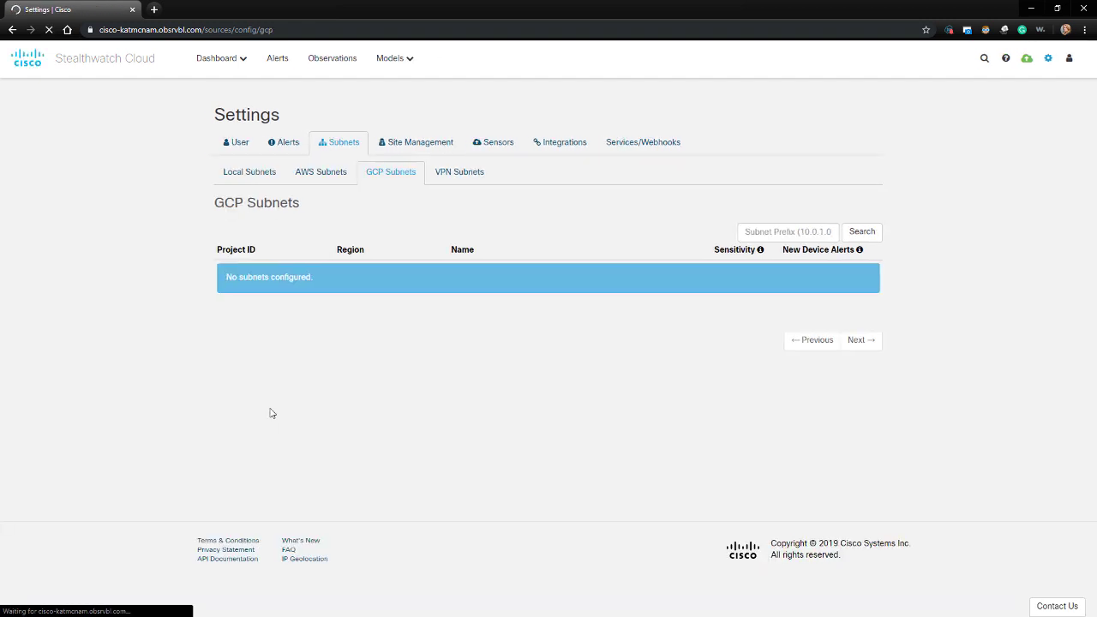
left_click(459, 207)
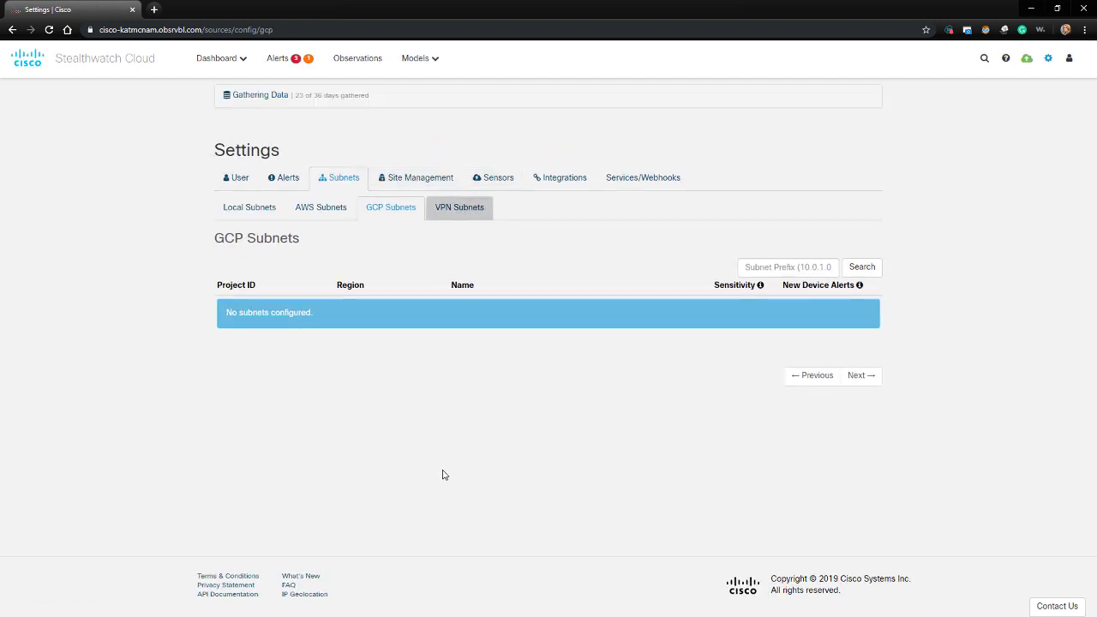
left_click(464, 214)
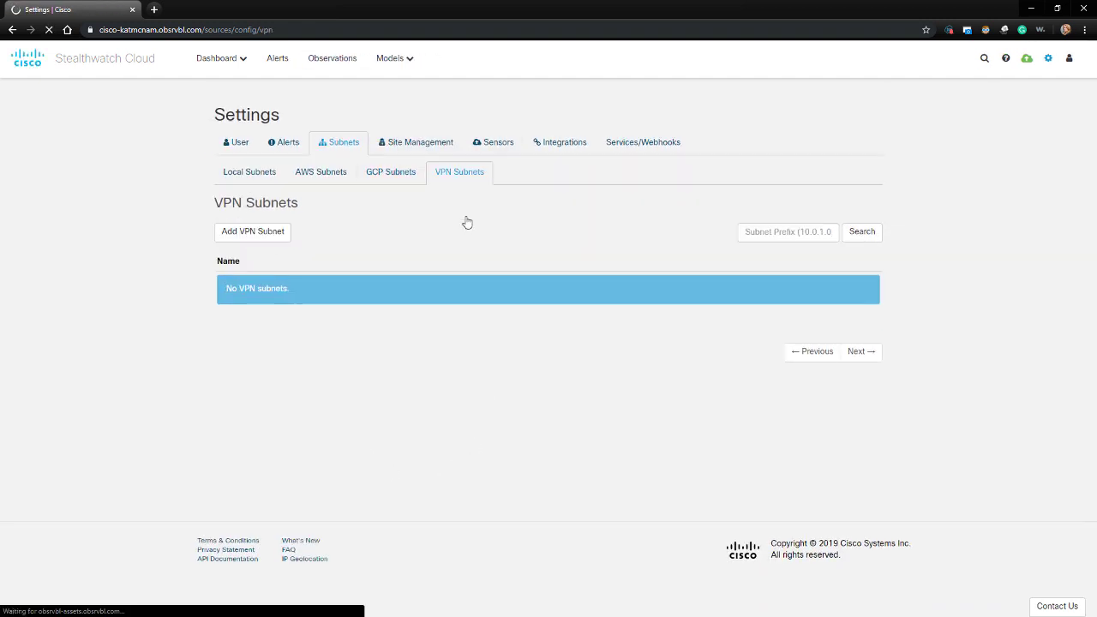
- Review user management, the 1500-minute session timeout and AWS integration, then edit the SecurityDemoLab-SWC sensor
left_click(426, 180)
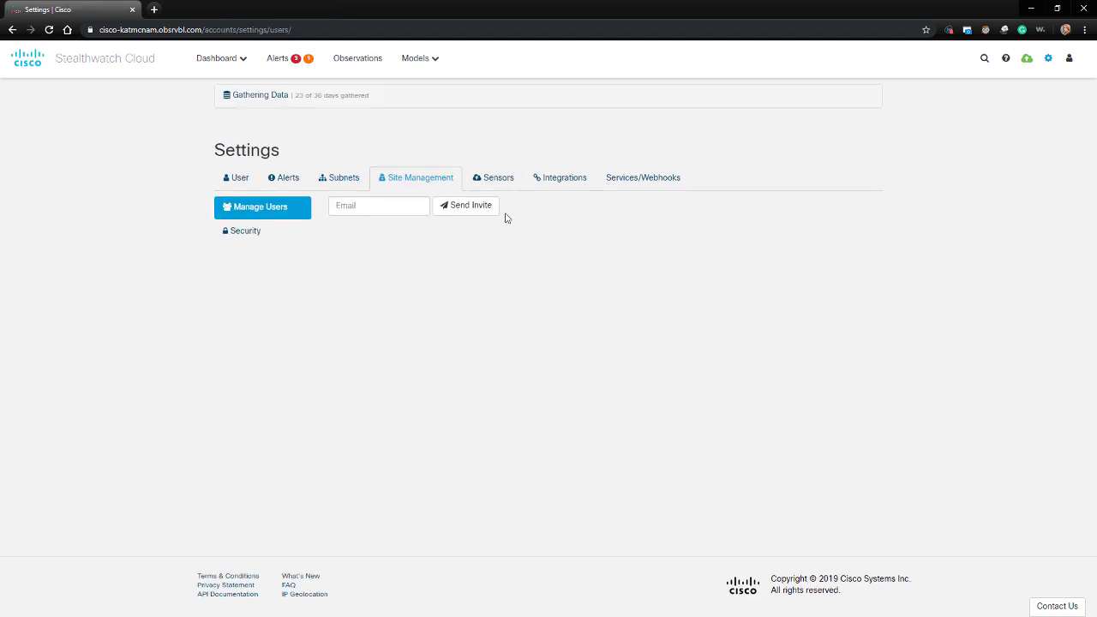
left_click(257, 239)
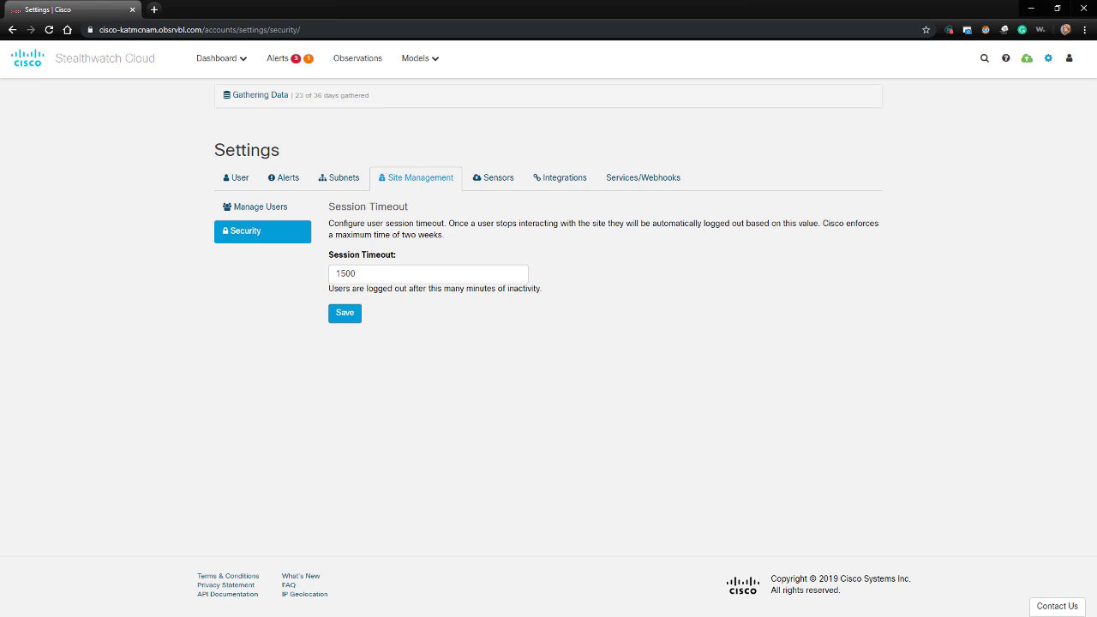
left_click(504, 183)
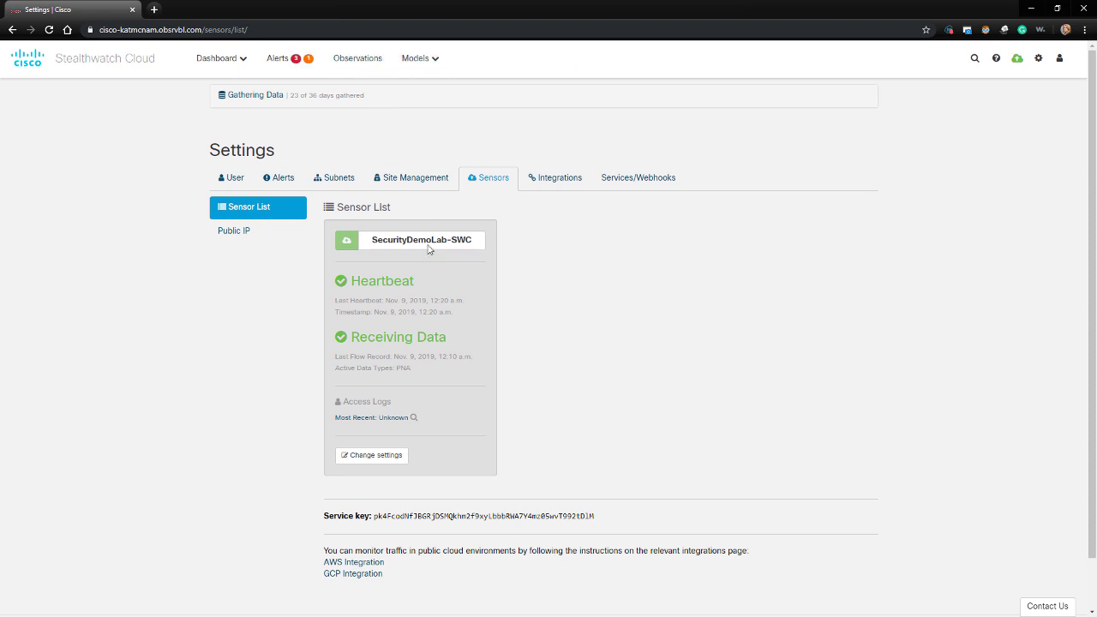
left_click(524, 185)
left_click(489, 179)
left_click(360, 454)
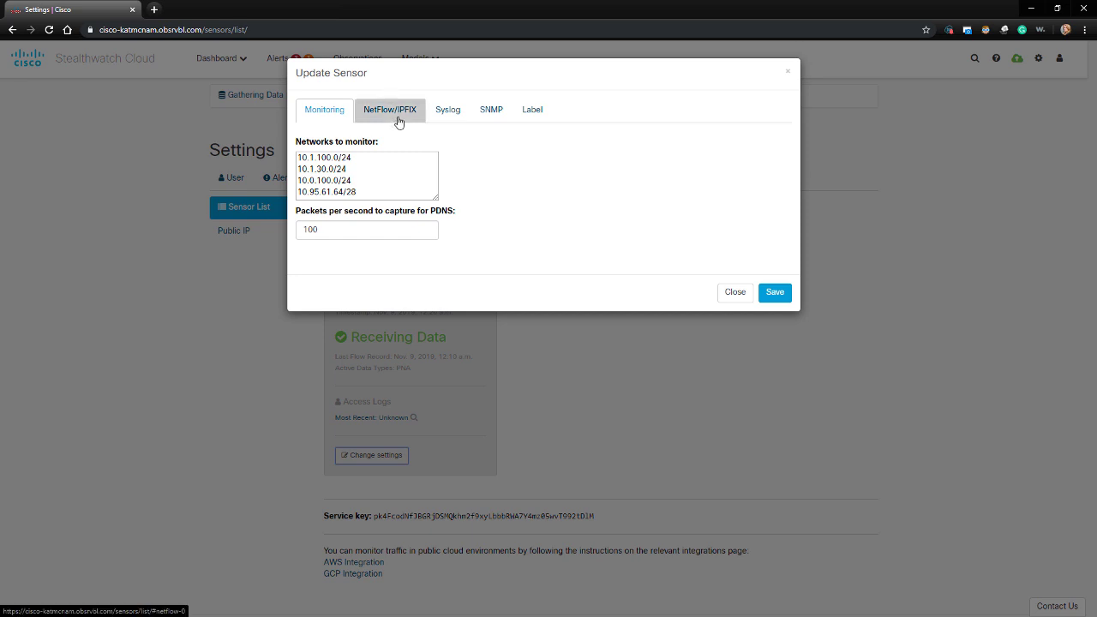
- Look over the sensor's NetFlow/IPFIX, syslog and SNMP settings, then close the Update Sensor dialog
left_click(397, 118)
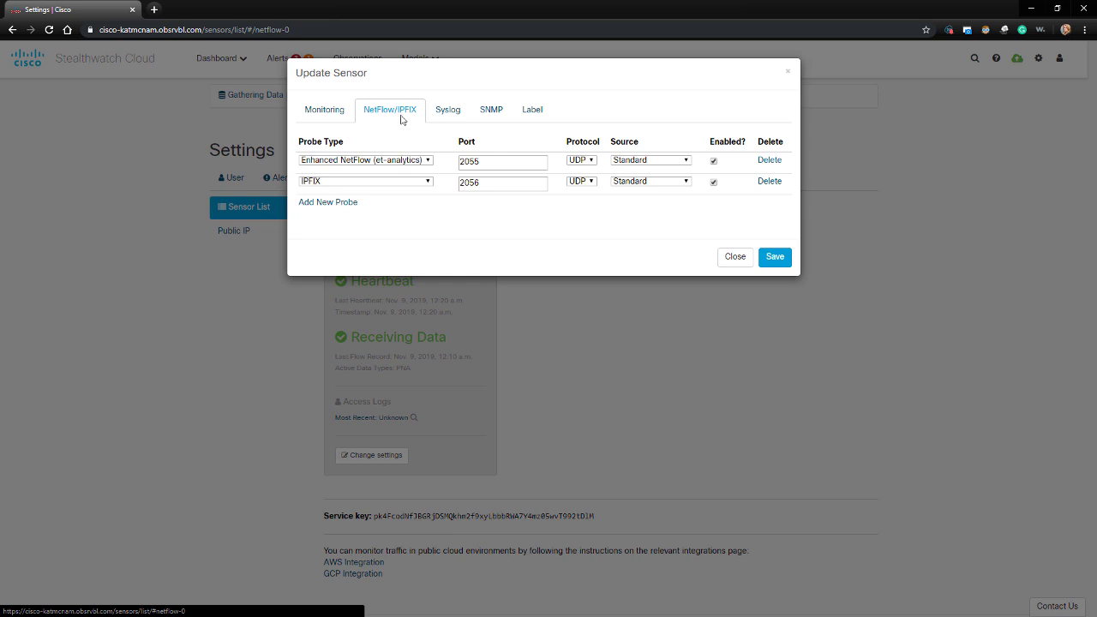
left_click(449, 111)
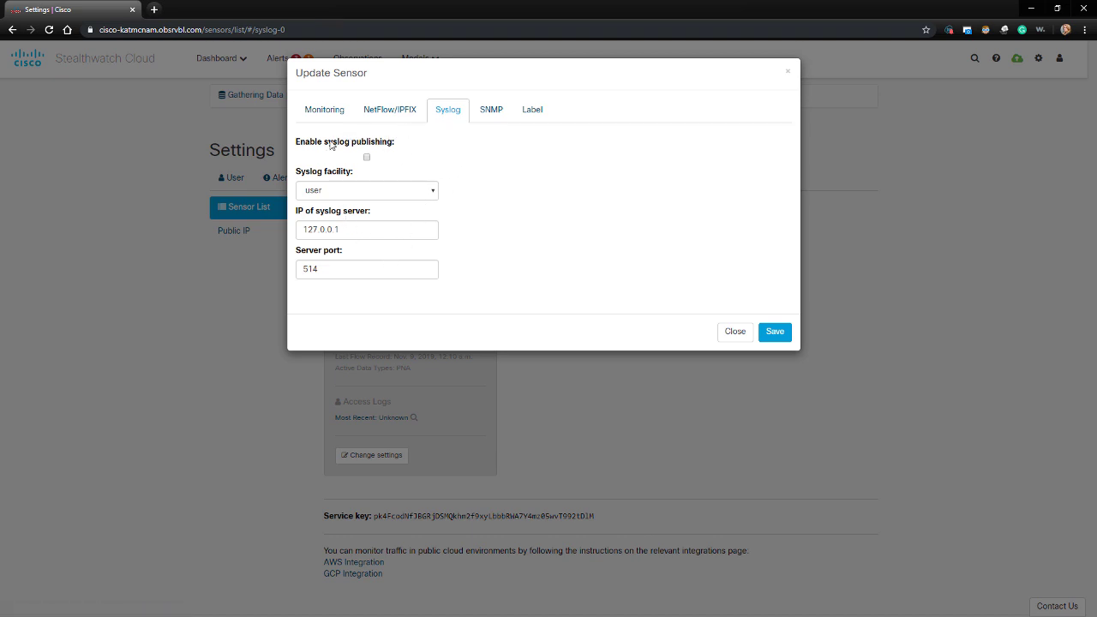
left_click(492, 113)
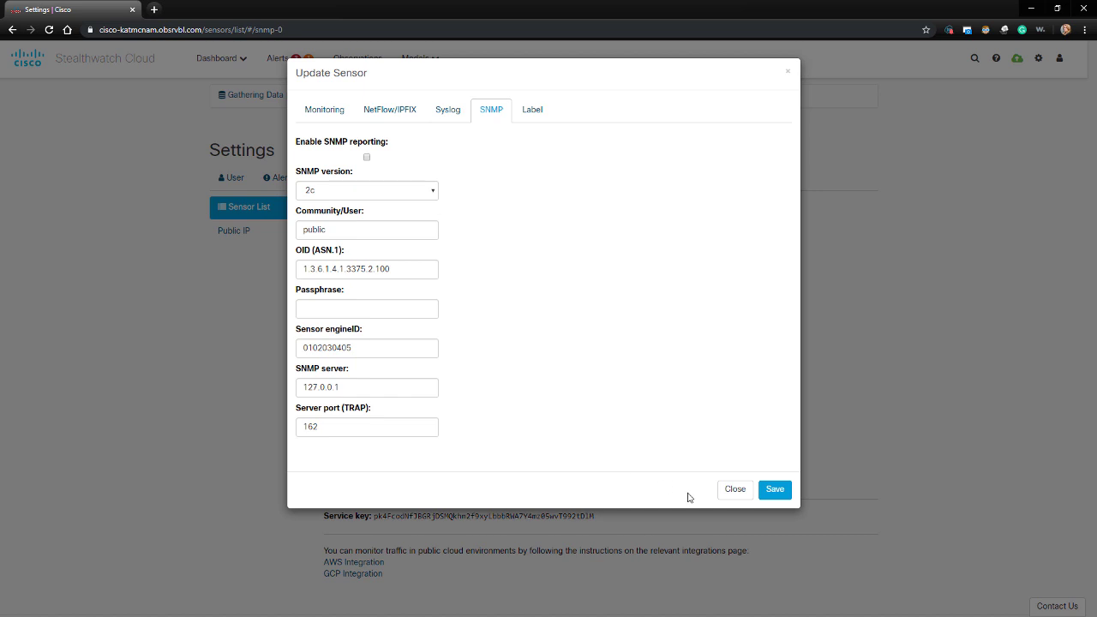
left_click(740, 491)
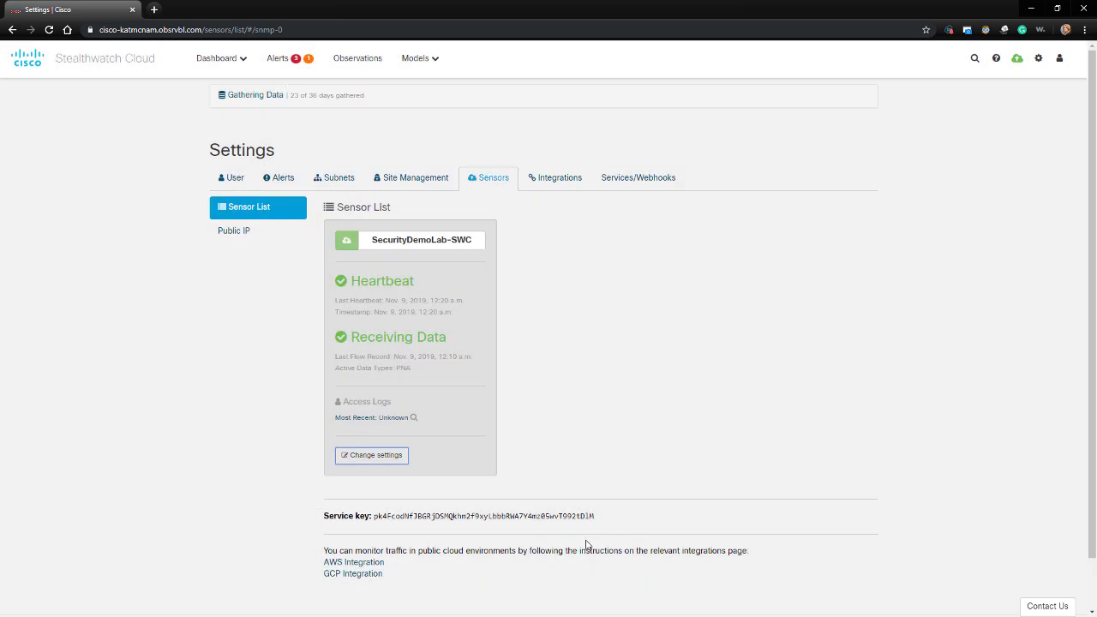
- Review the Services/Webhooks list, then show the AWS integration About page with the obsrvbl_policy document
left_click(655, 185)
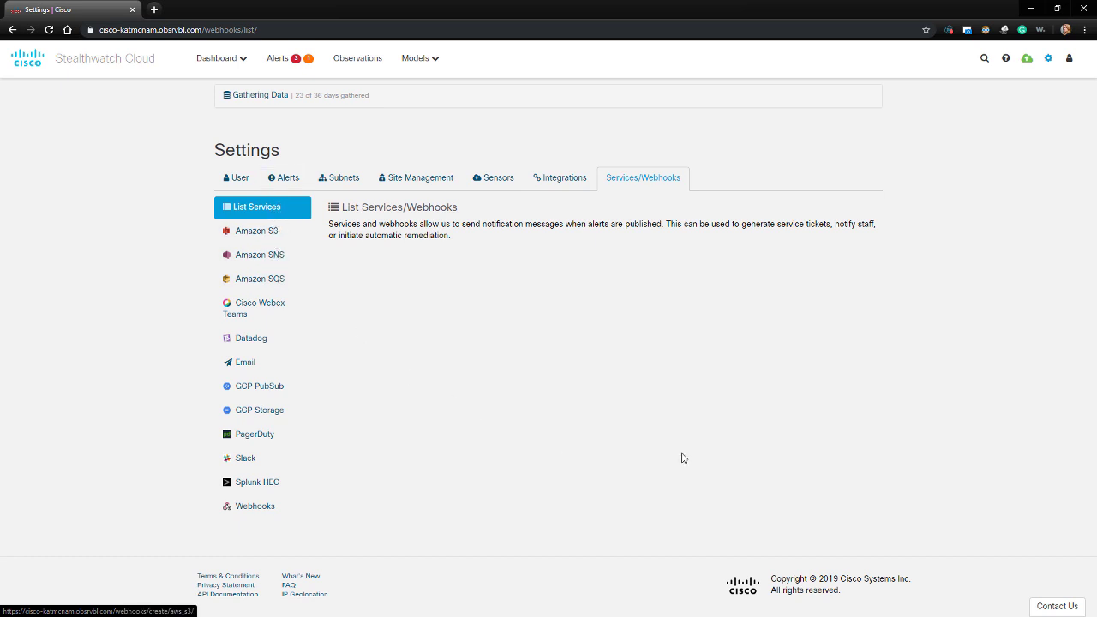
left_click(538, 180)
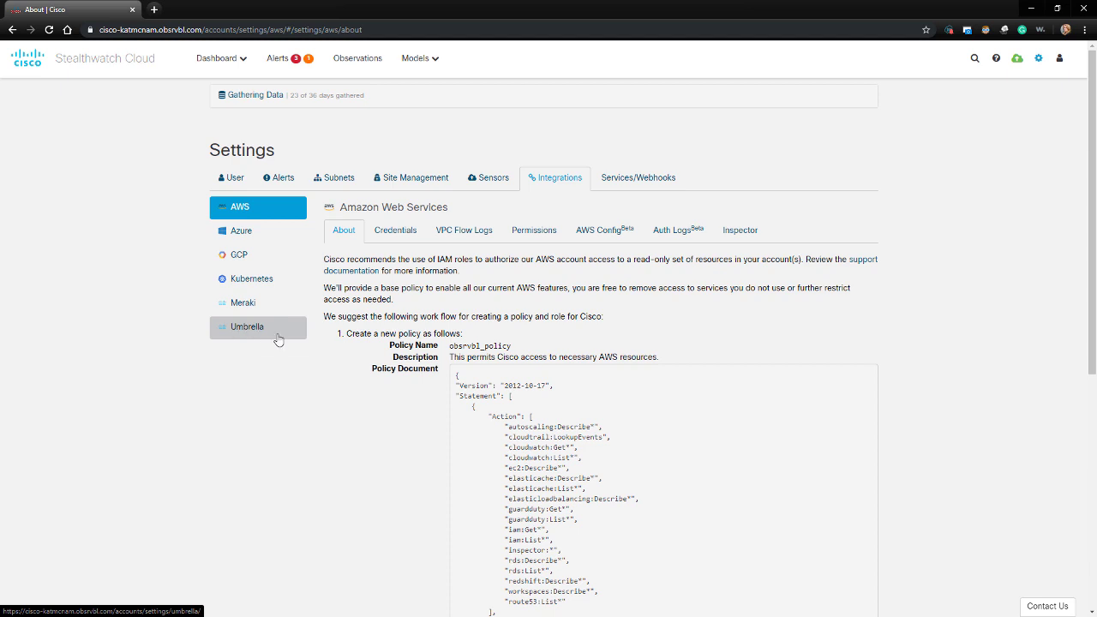
- View the Metering Report, then the Monthly Flows Report listing daily effective flows totalling 13,188,980
left_click(995, 58)
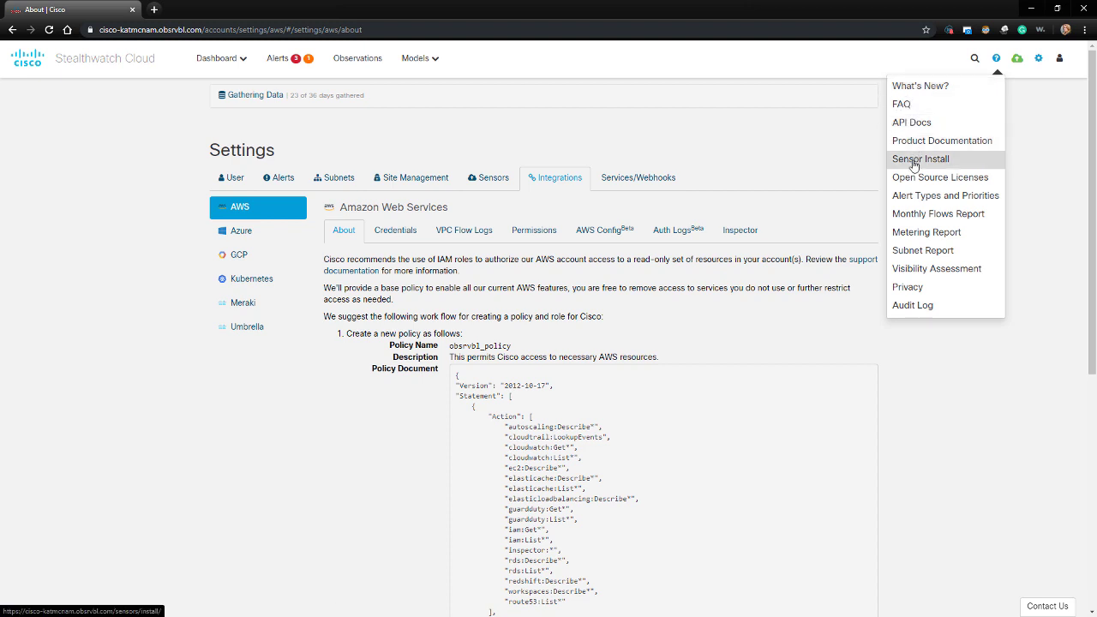
left_click(912, 234)
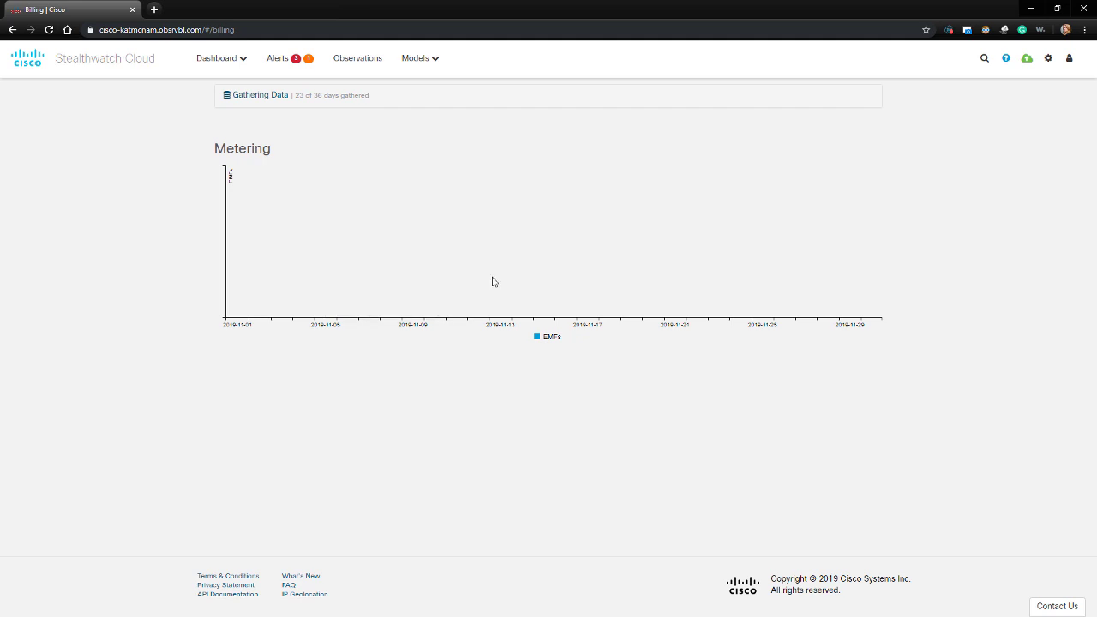
left_click(1005, 59)
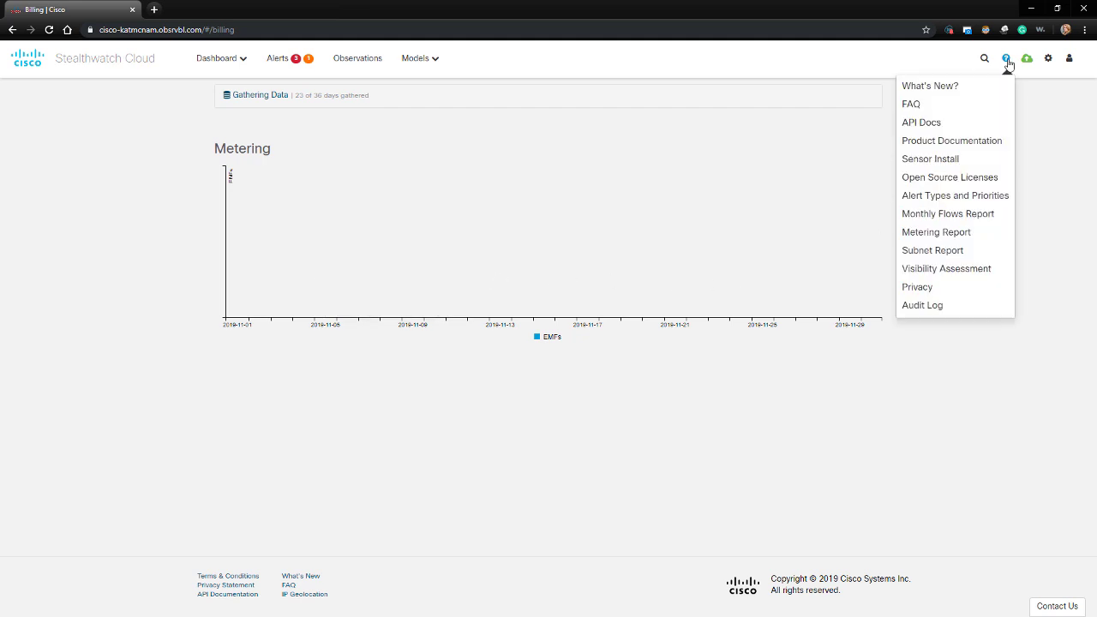
left_click(950, 221)
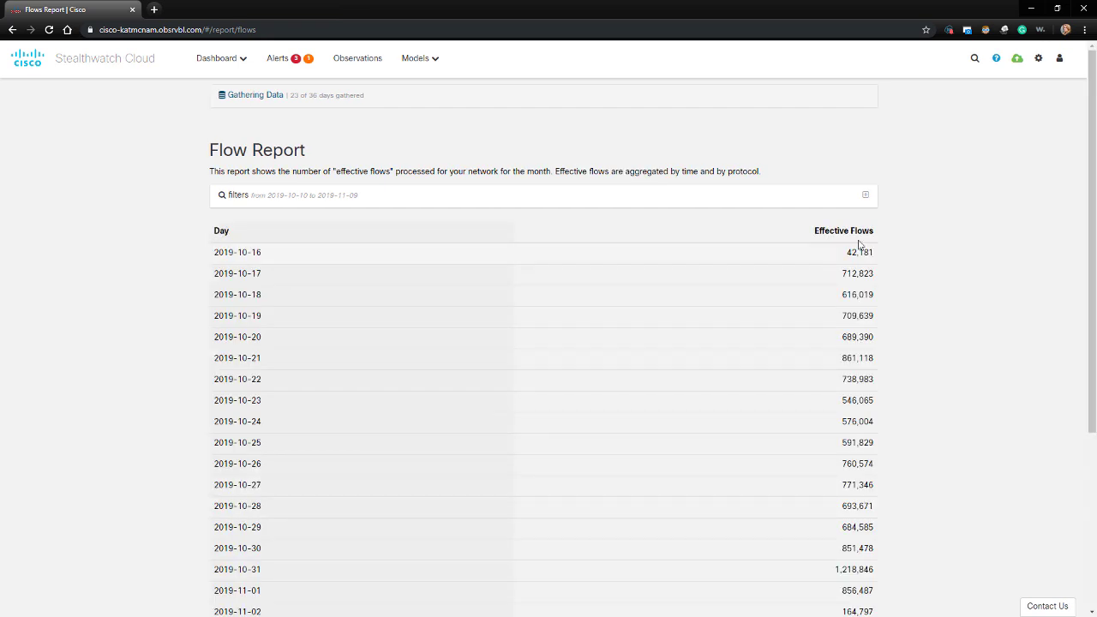
scroll(820, 297, "down", 3)
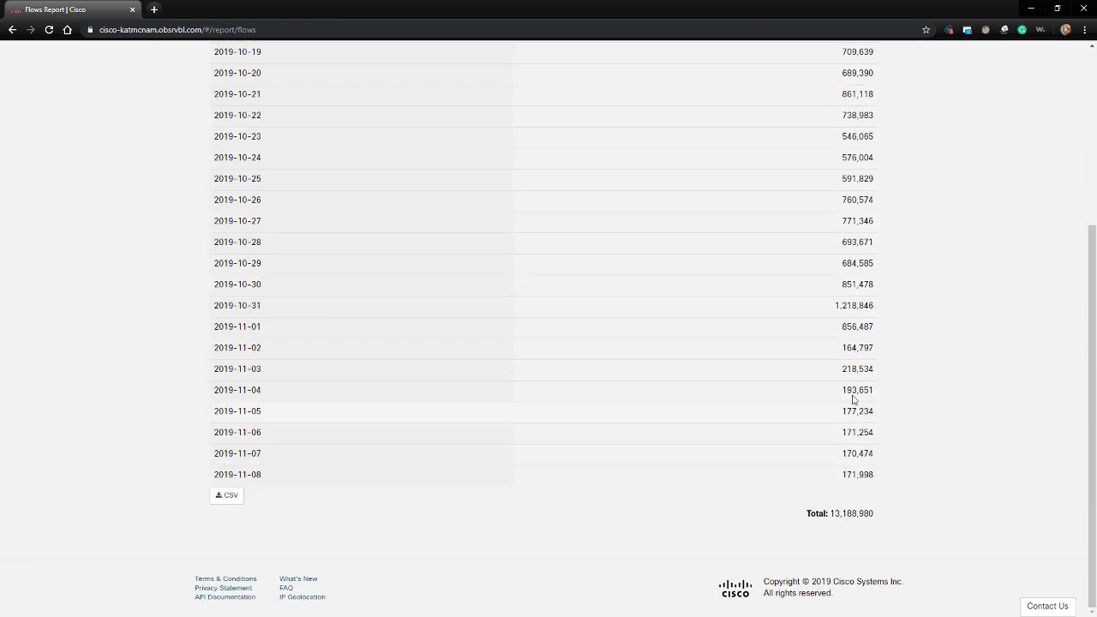
triple_click(215, 307)
scroll(823, 338, "up", 3)
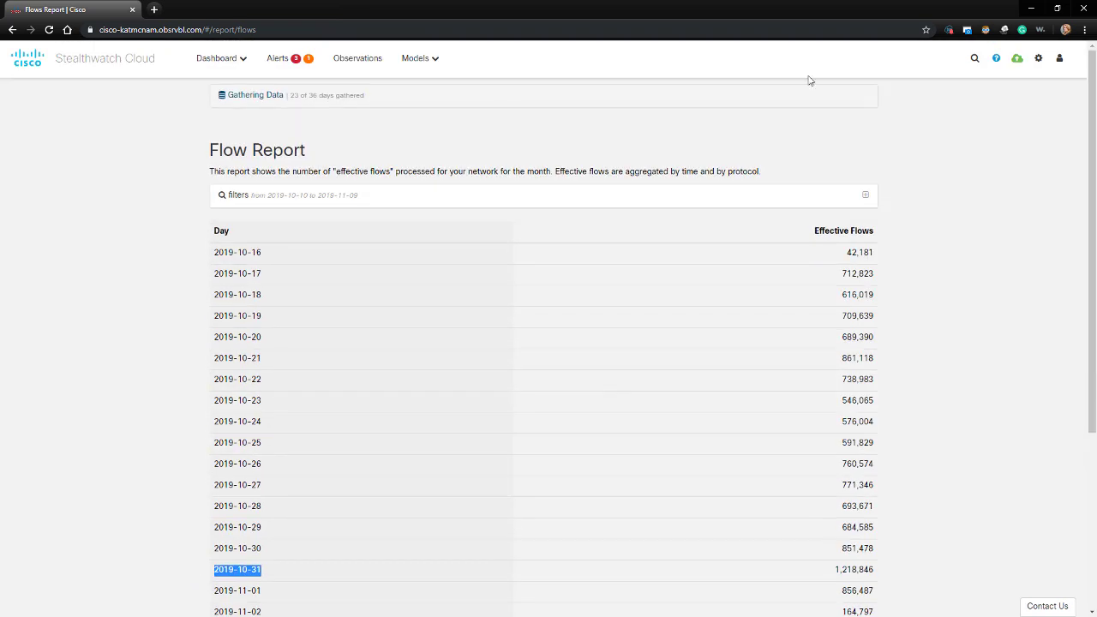
- Open the Subnet Report and scroll through its 9-subnet summary and inter-subnet traffic tables
left_click(996, 59)
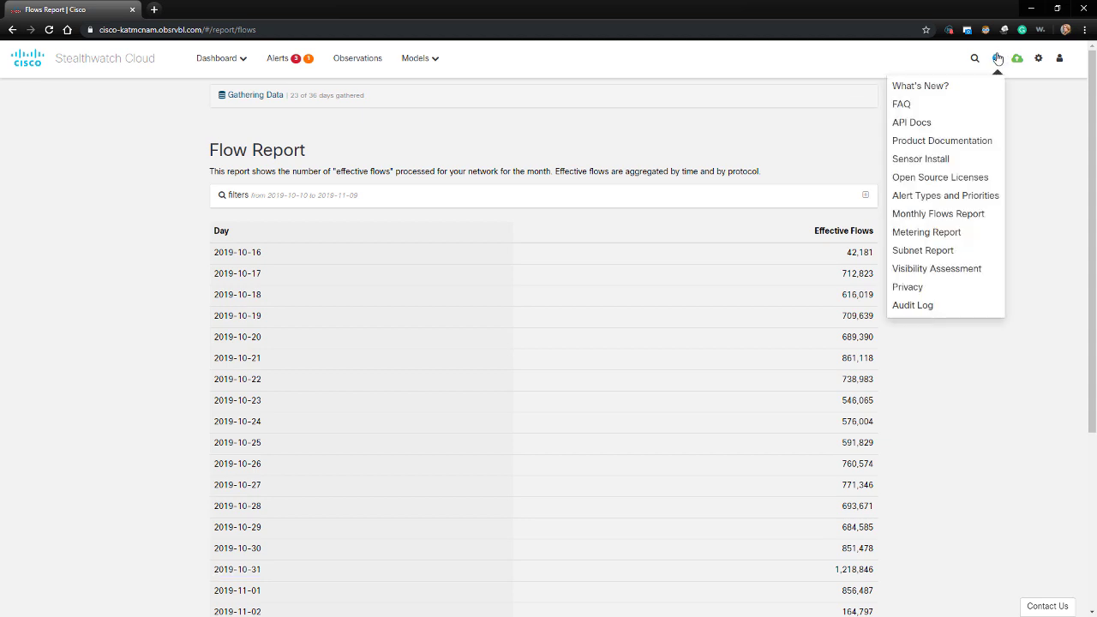
left_click(938, 251)
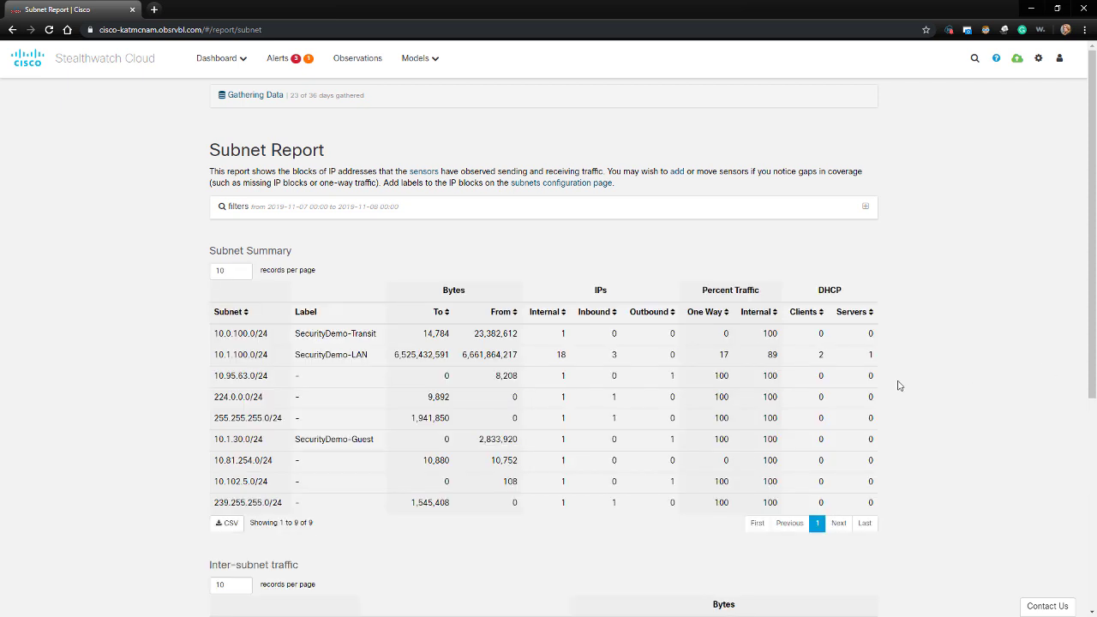
scroll(562, 326, "down", 1)
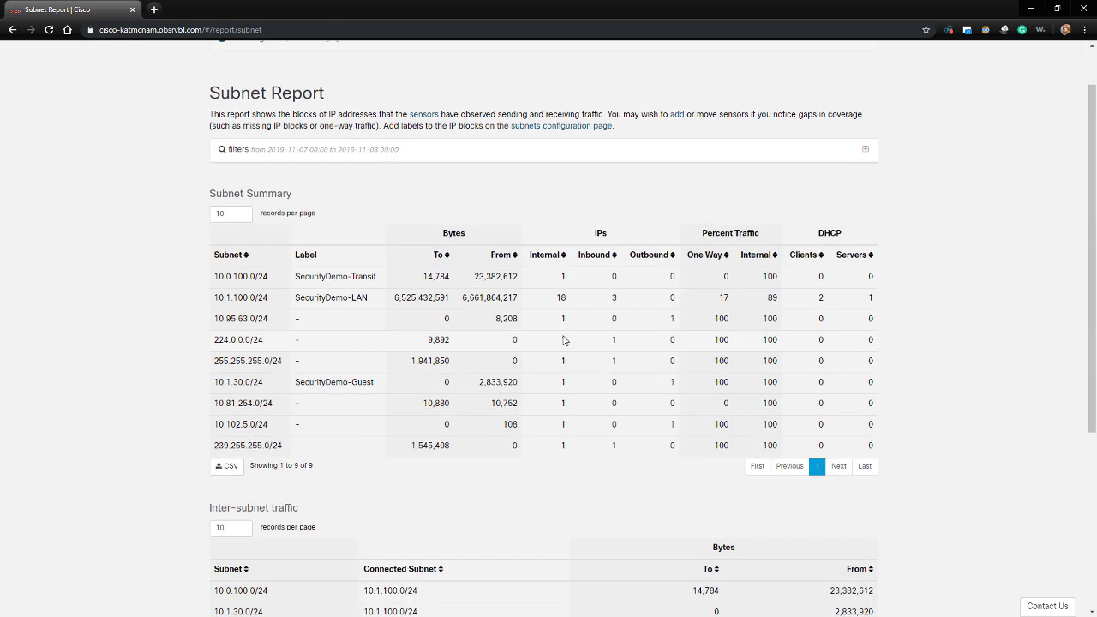
scroll(563, 340, "down", 4)
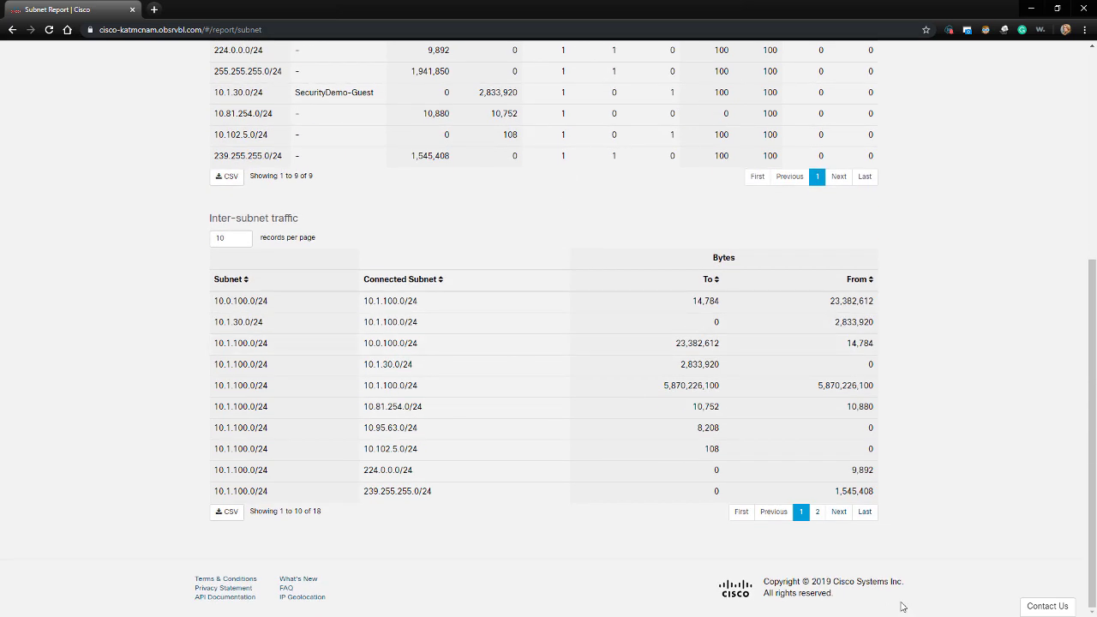
scroll(815, 525, "up", 4)
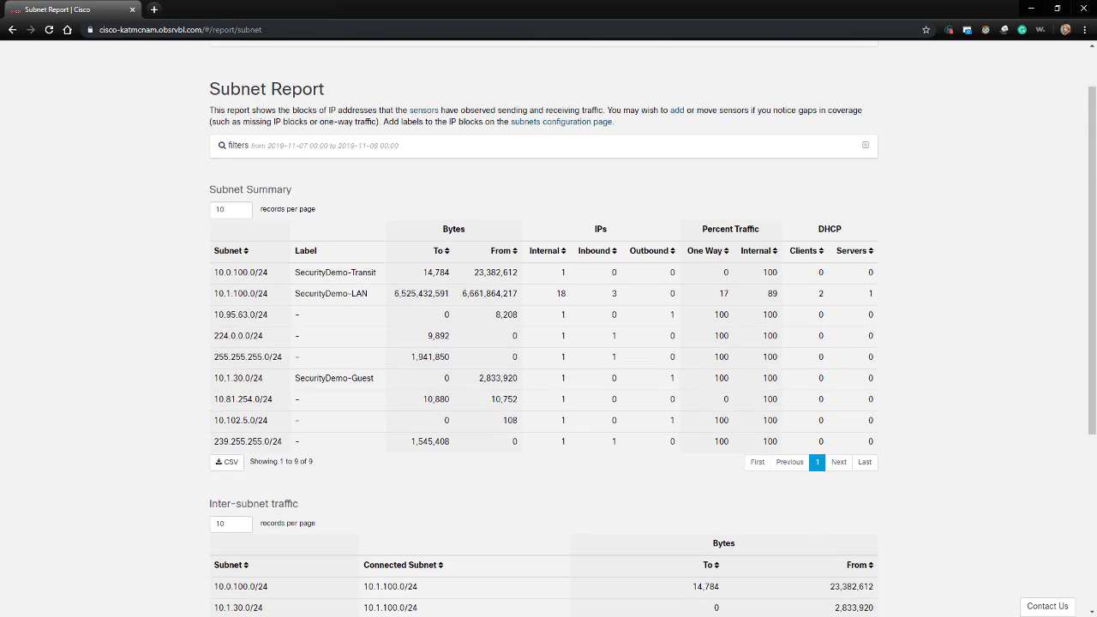
scroll(992, 353, "up", 1)
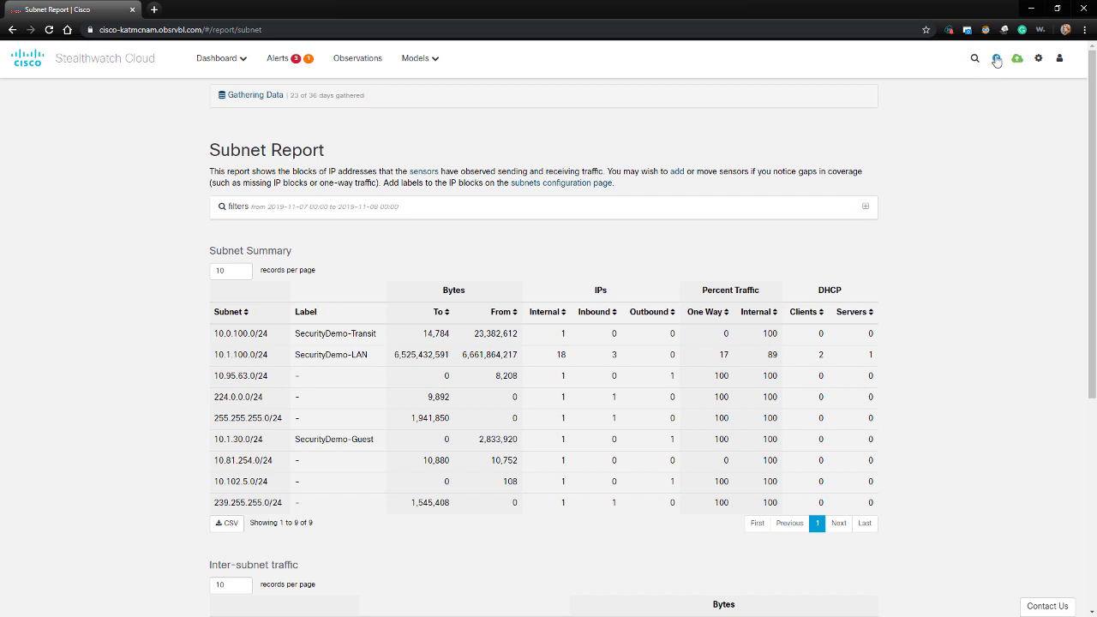
- Open the Visibility Assessment's seven-page PDF report and scroll through all its pages
left_click(997, 58)
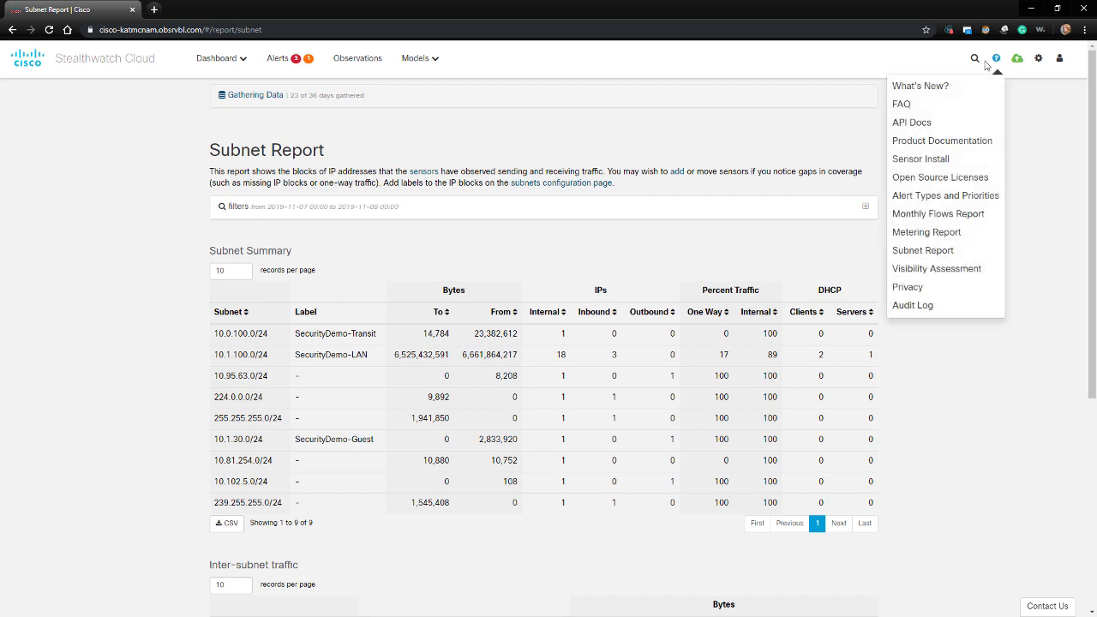
left_click(977, 269)
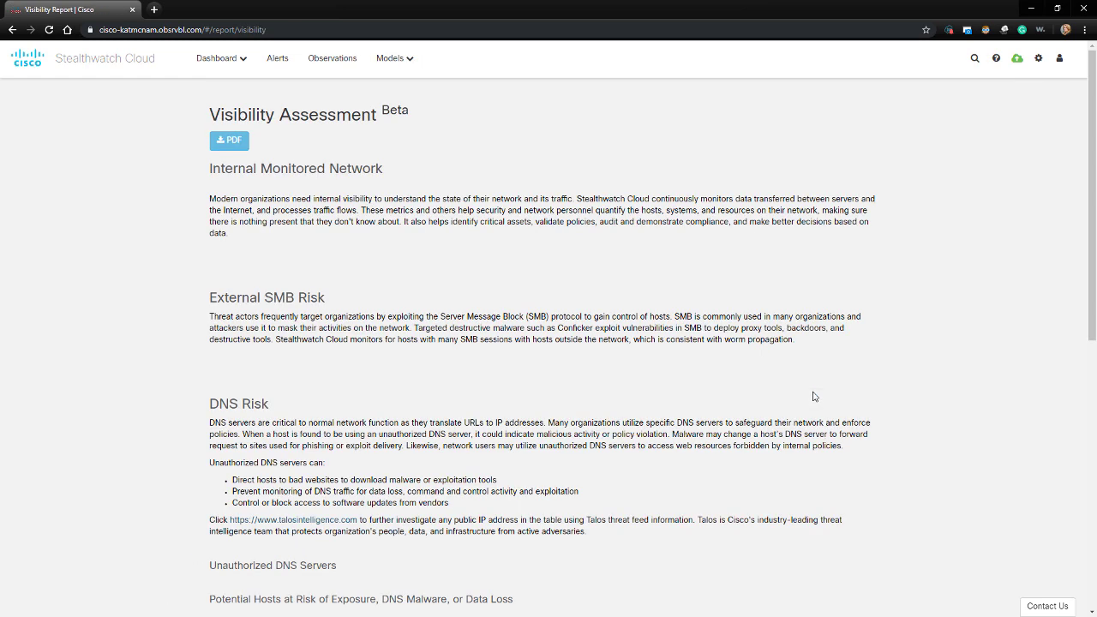
scroll(333, 371, "down", 2)
scroll(369, 347, "up", 1)
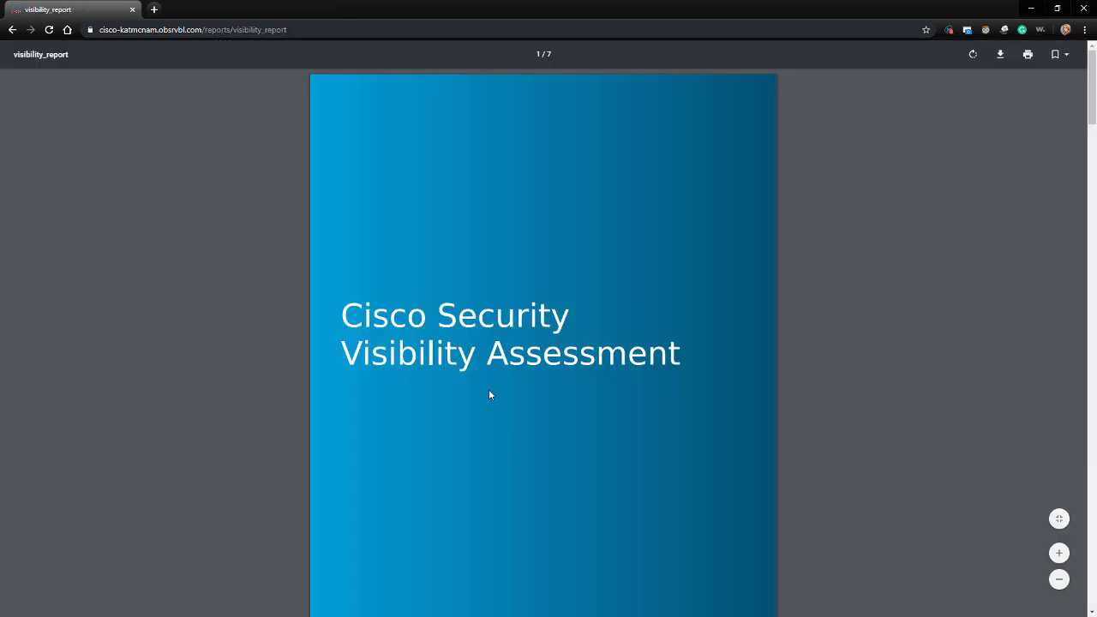
scroll(493, 377, "down", 6)
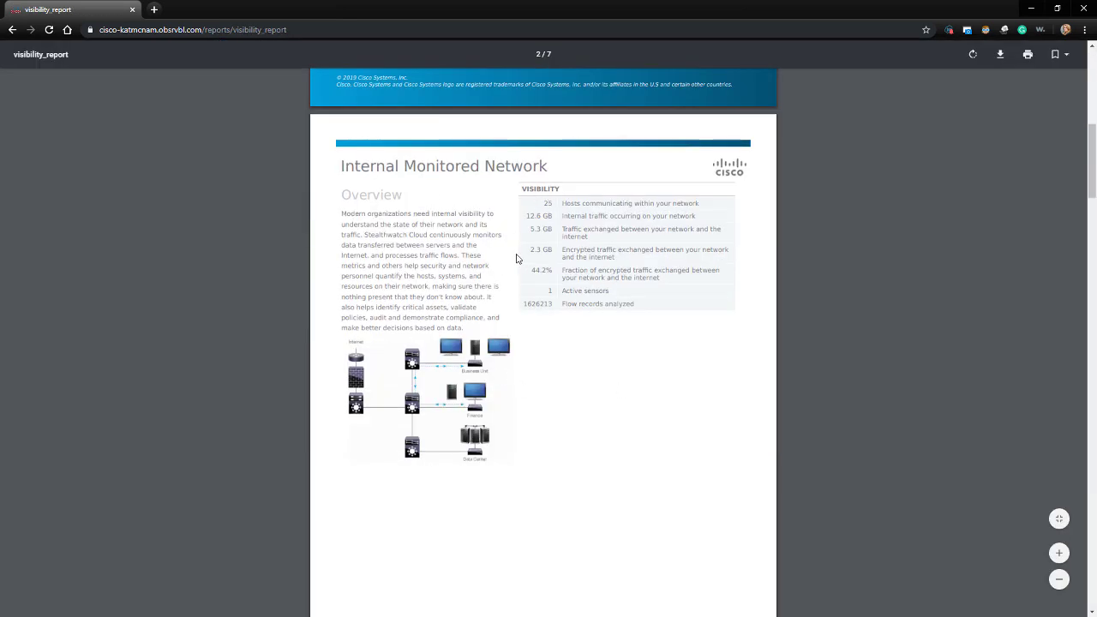
scroll(592, 426, "down", 10)
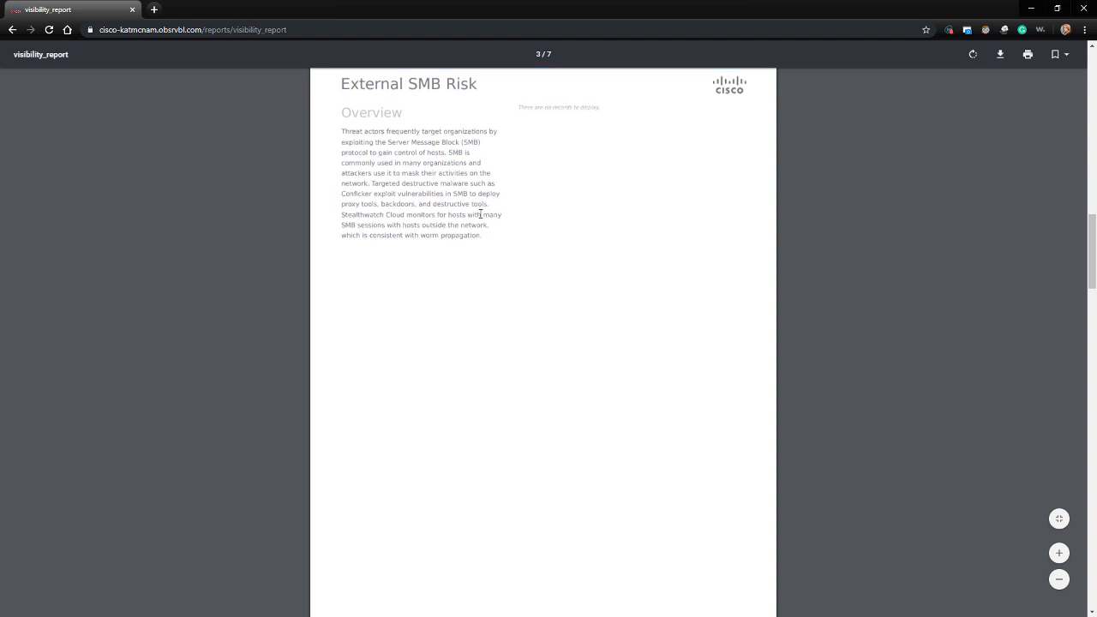
scroll(480, 213, "down", 5)
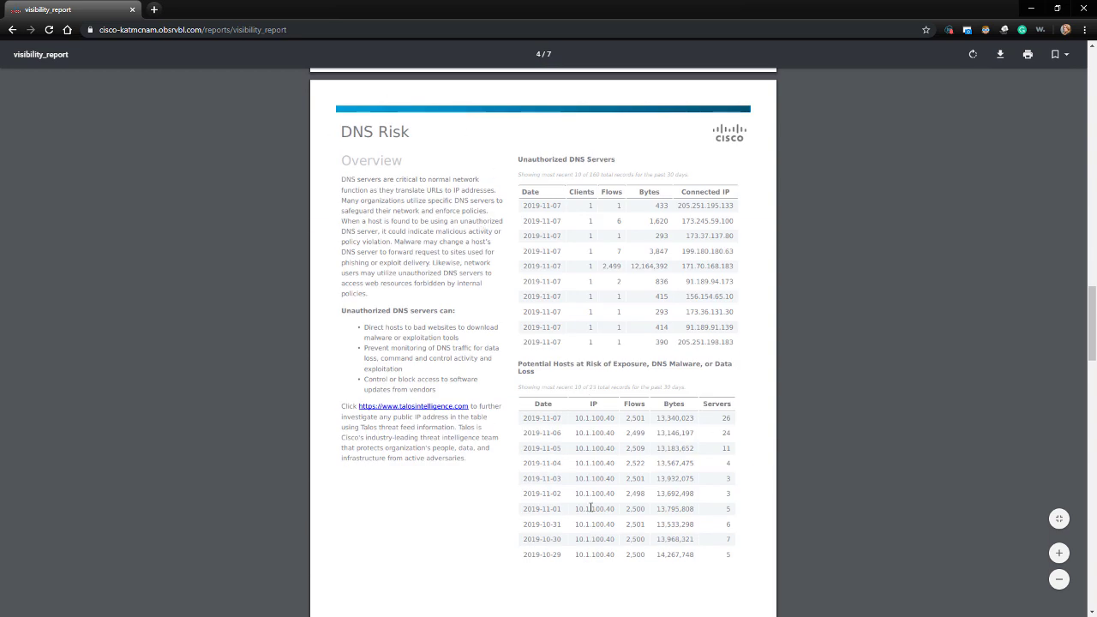
scroll(593, 505, "down", 5)
scroll(555, 316, "down", 5)
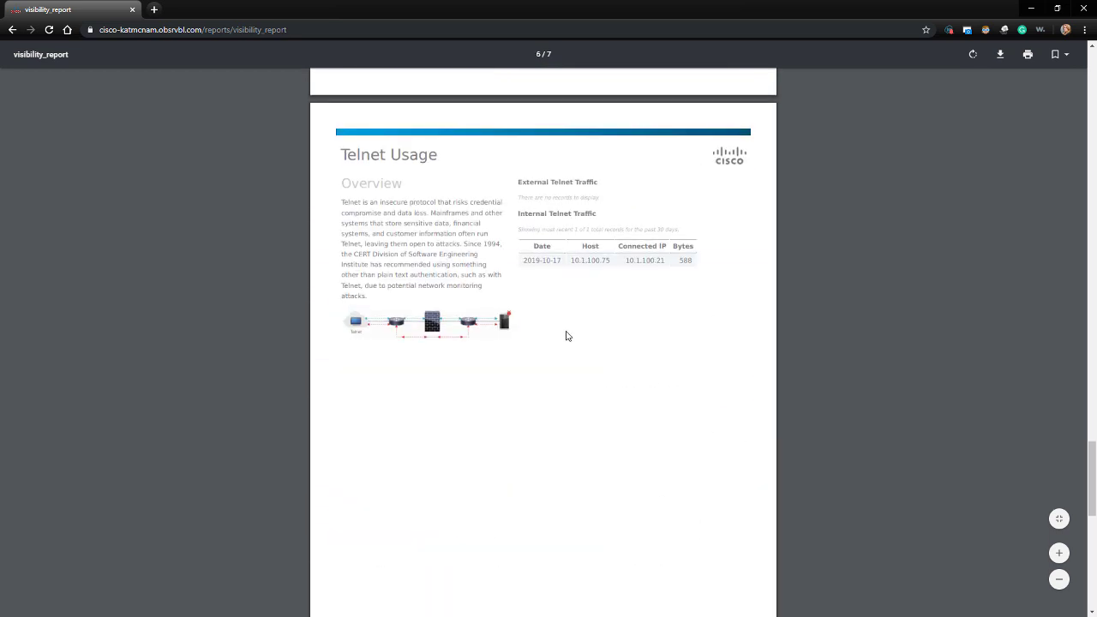
scroll(600, 379, "down", 6)
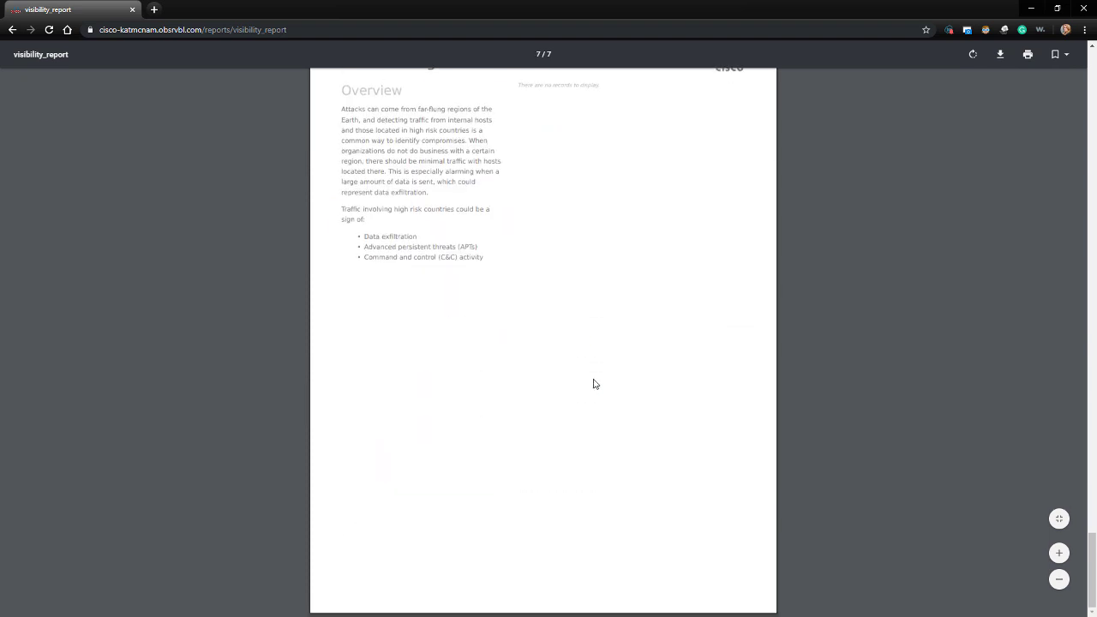
- Return to the Visibility Assessment page showing 25 hosts and 12.6 GB internal traffic
left_click(12, 29)
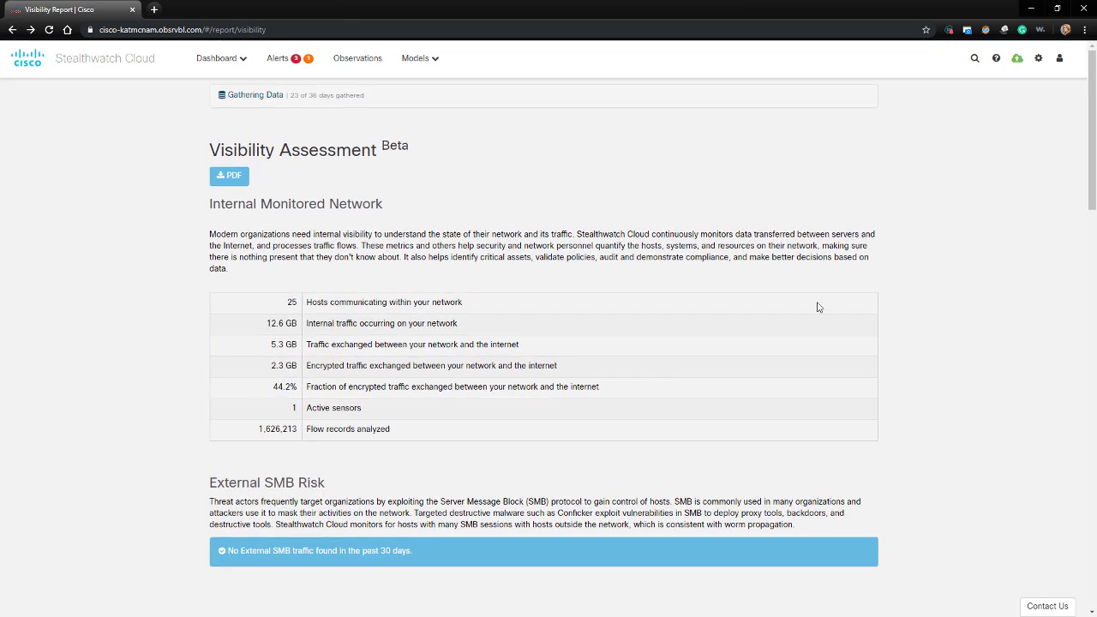
scroll(817, 306, "down", 4)
scroll(931, 367, "up", 4)
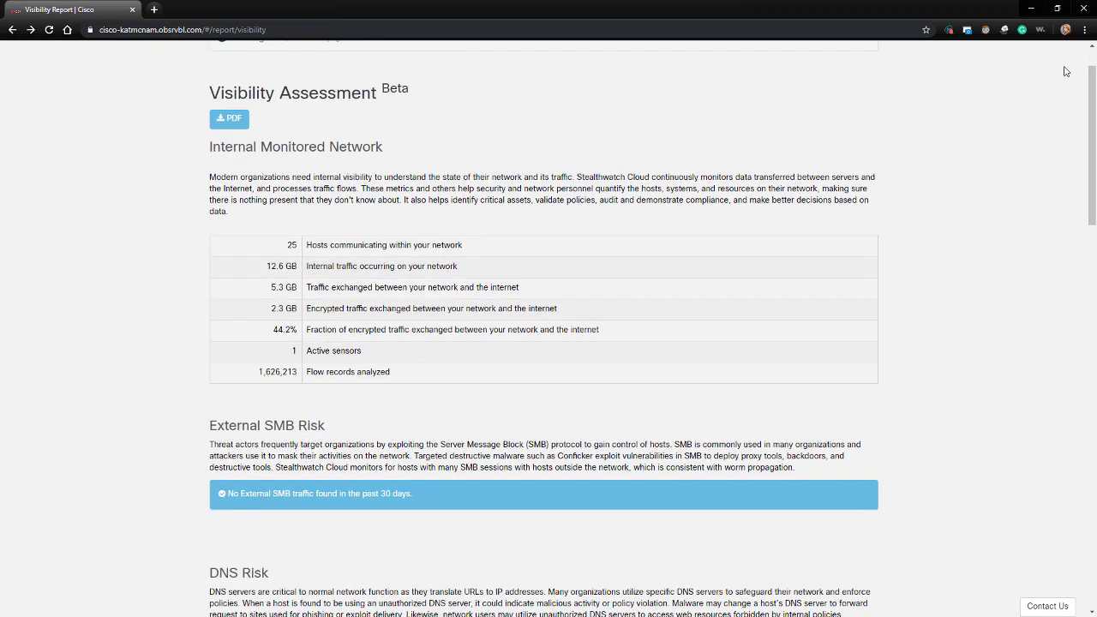